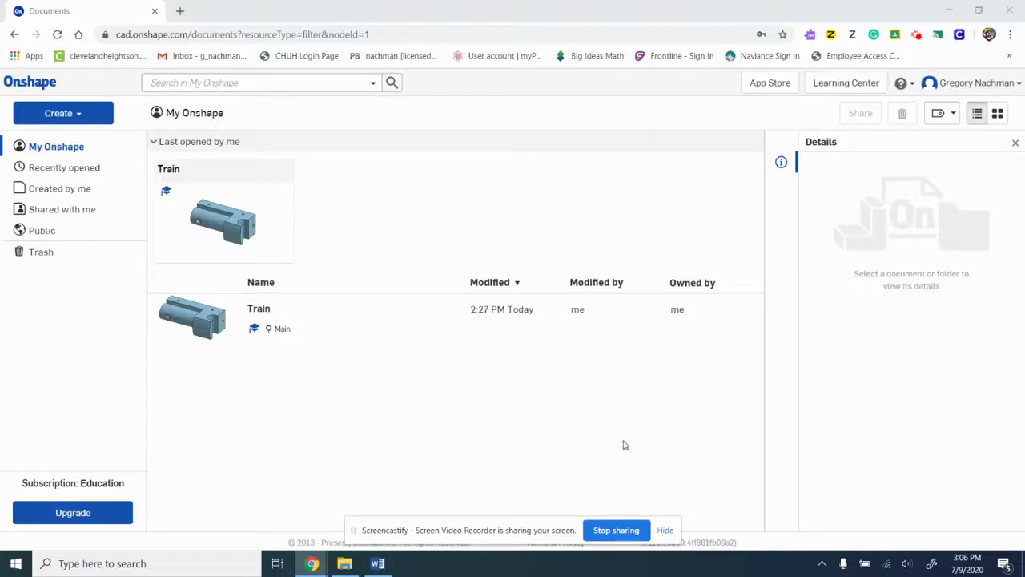
# - Read through the instruction document in Word
pyautogui.click(378, 564)
pyautogui.scroll(-3, 449, 332)
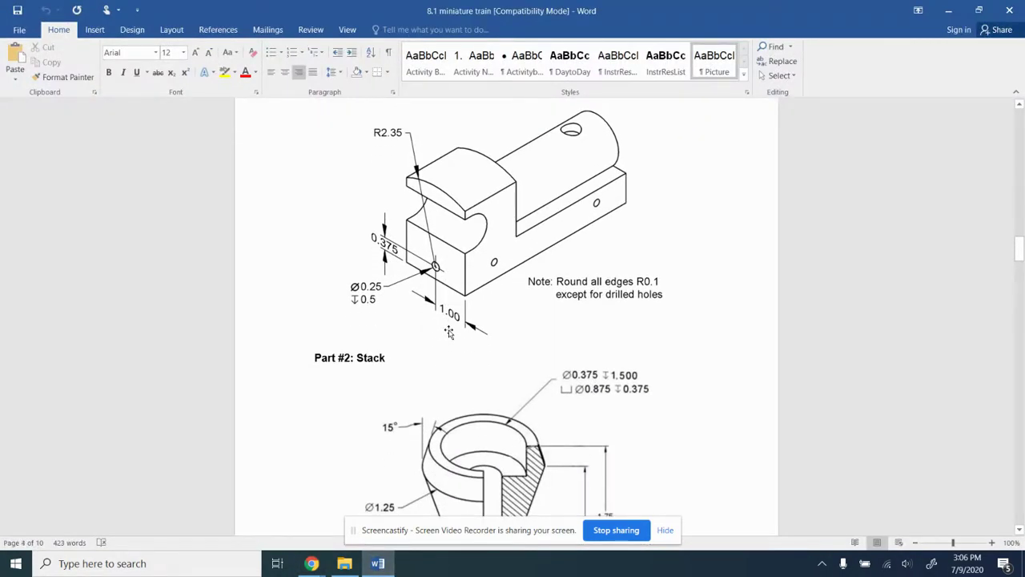
pyautogui.scroll(-6, 448, 332)
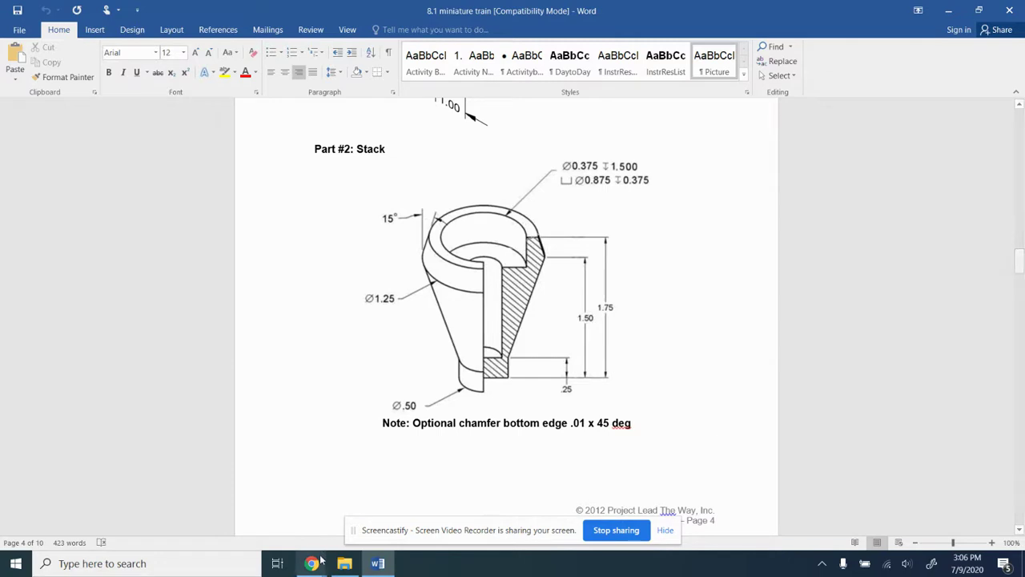
# - Open the Train document and add a new Part Studio to it
pyautogui.moveTo(311, 563)
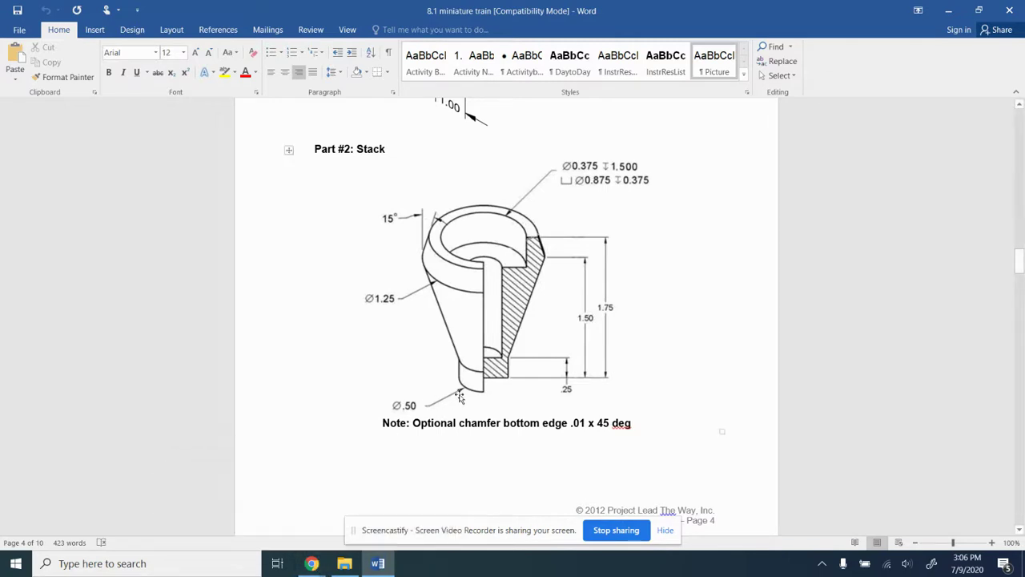
pyautogui.click(229, 508)
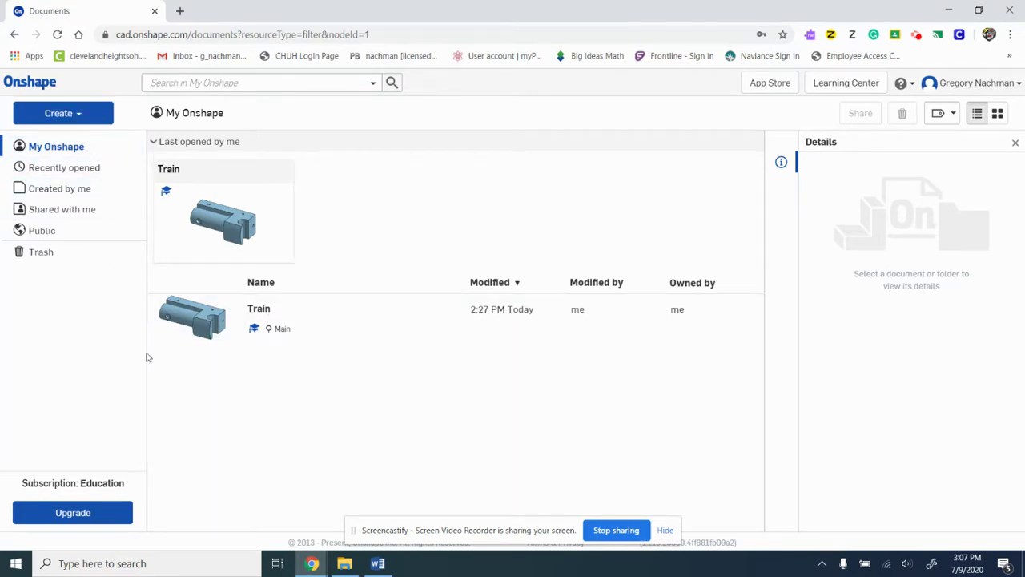
pyautogui.doubleClick(214, 328)
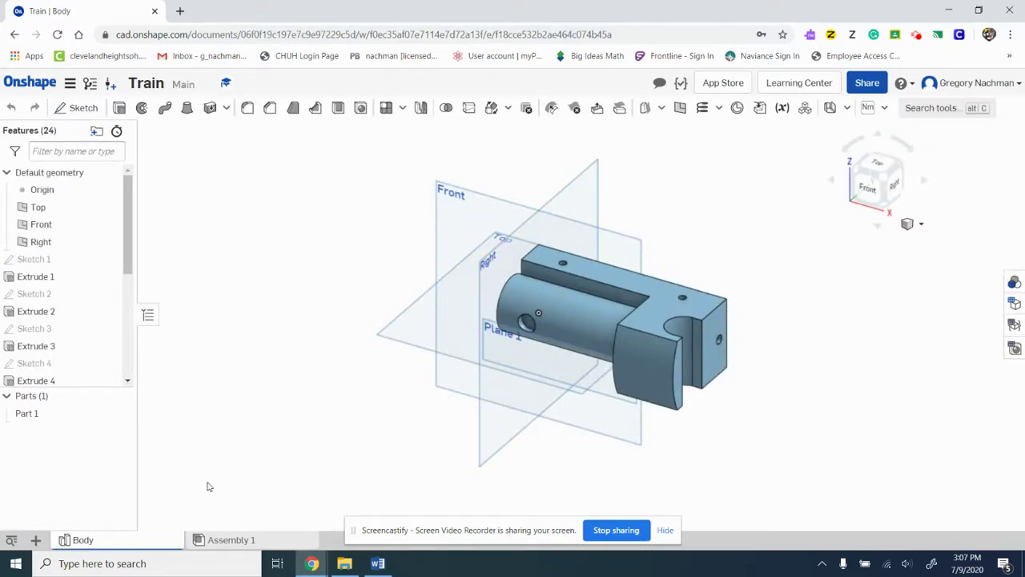
pyautogui.click(36, 542)
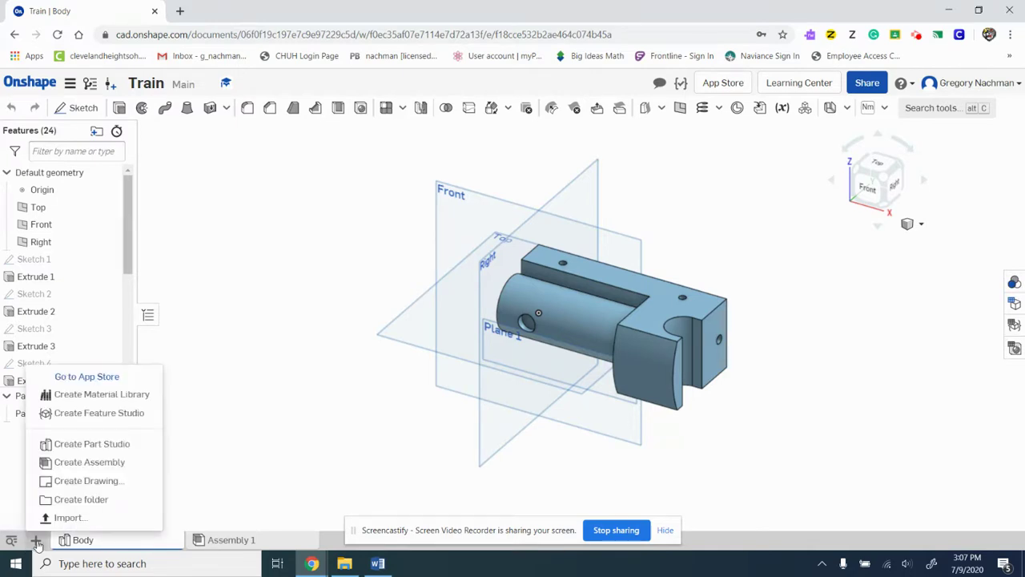
pyautogui.click(70, 450)
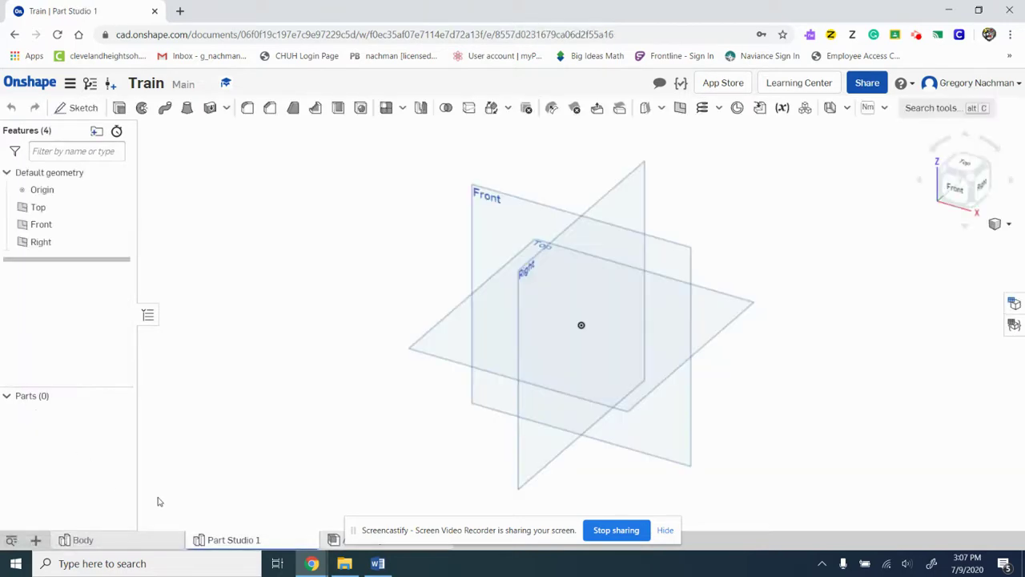
# - Rename the new Part Studio to 'stack'
pyautogui.rightClick(223, 541)
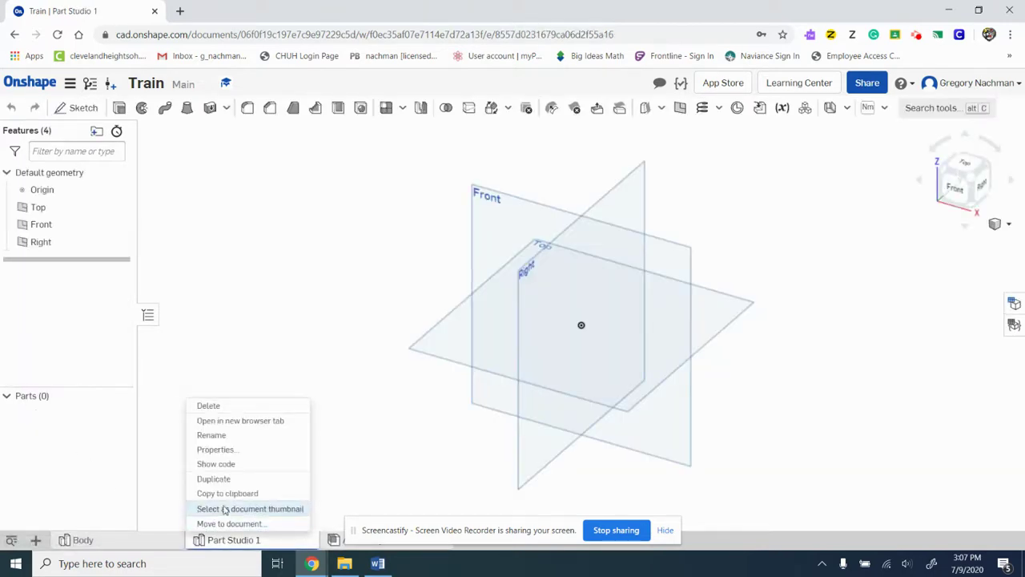
pyautogui.click(212, 434)
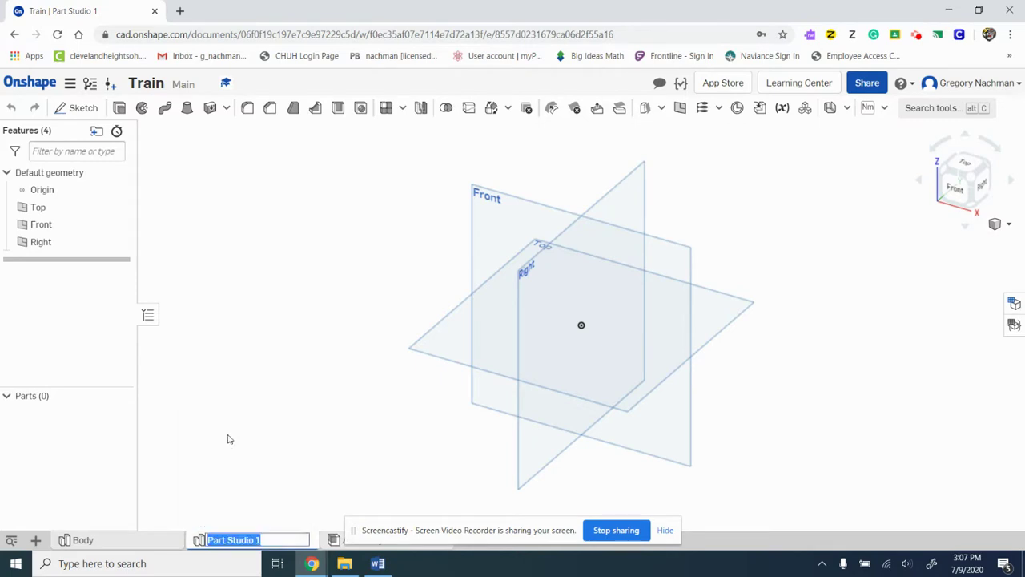
pyautogui.write('stack')
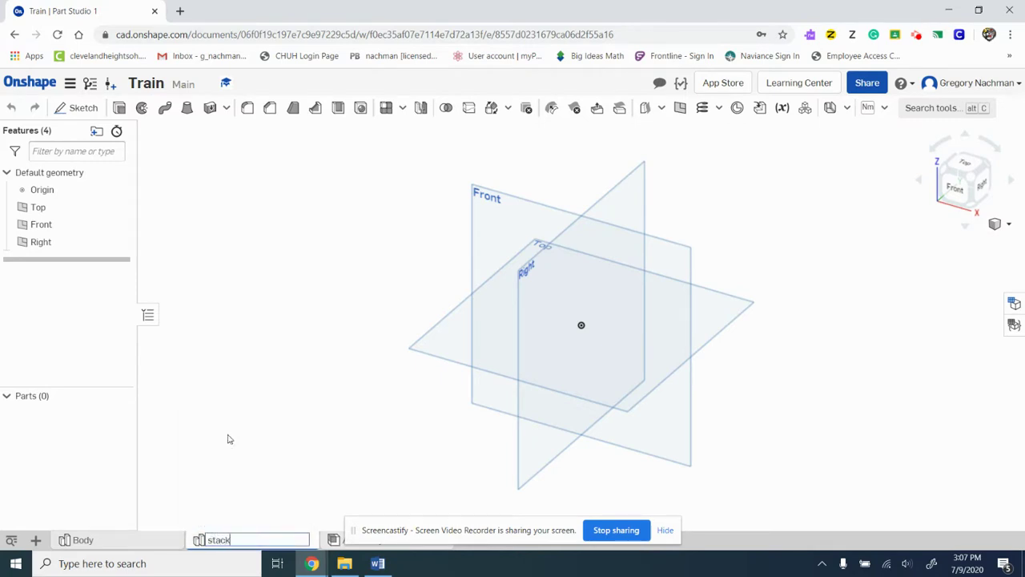
pyautogui.press('Return')
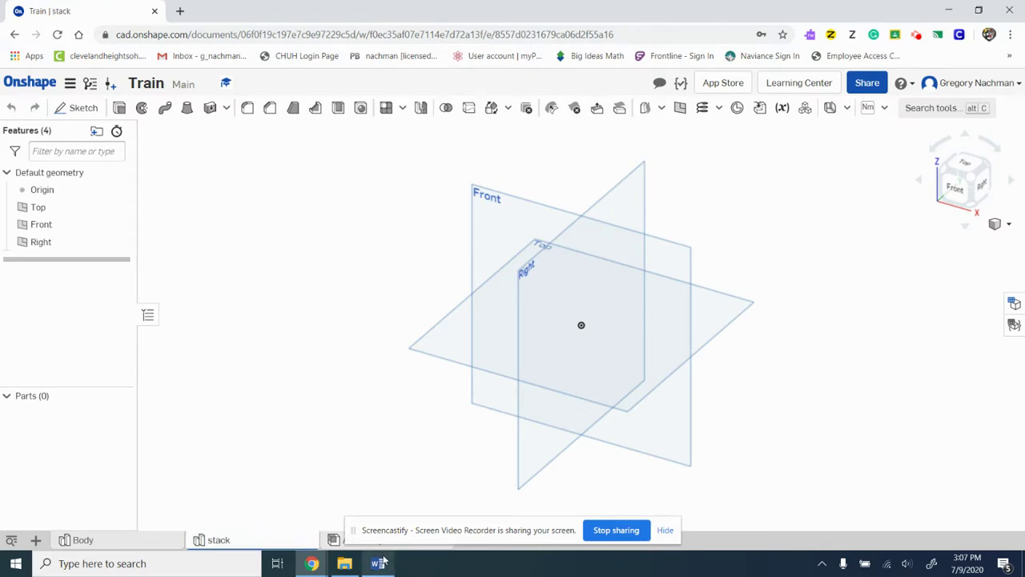
# - Look over the Stack drawing in Word, then return to the stack Part Studio
pyautogui.click(378, 563)
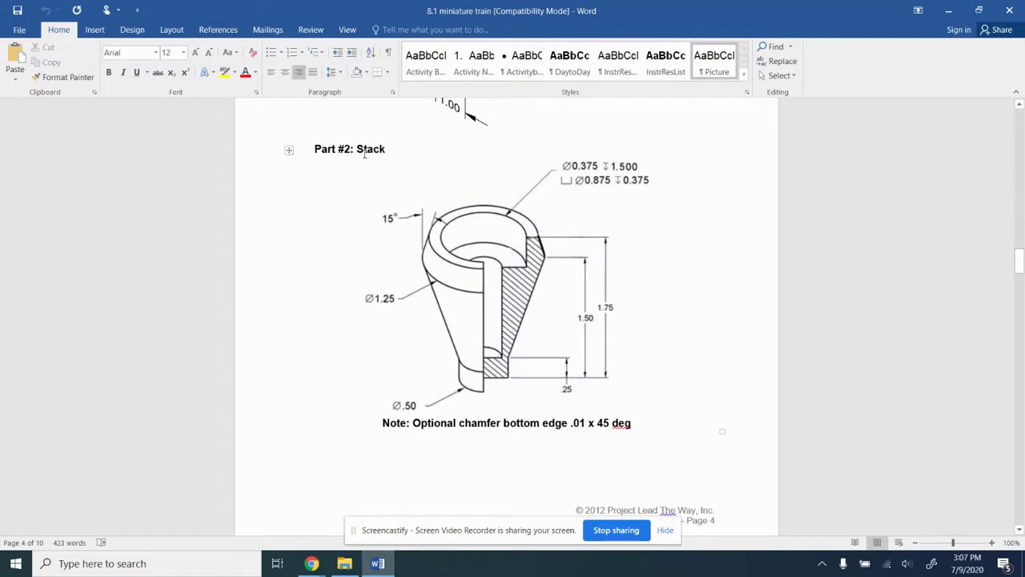
pyautogui.click(310, 563)
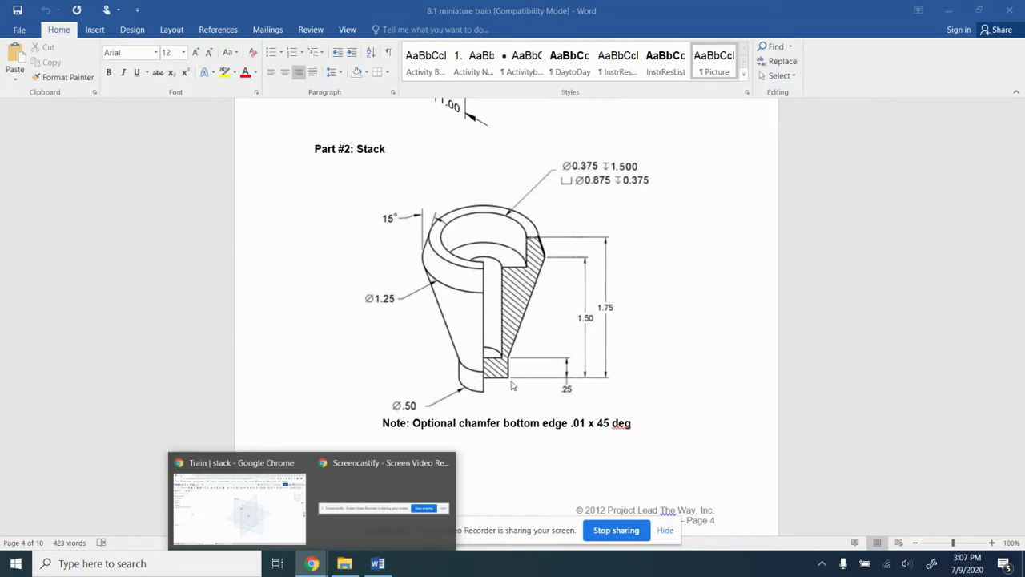
pyautogui.click(253, 504)
# - Draw an origin-centred circle in a new sketch on the Front plane
pyautogui.click(77, 108)
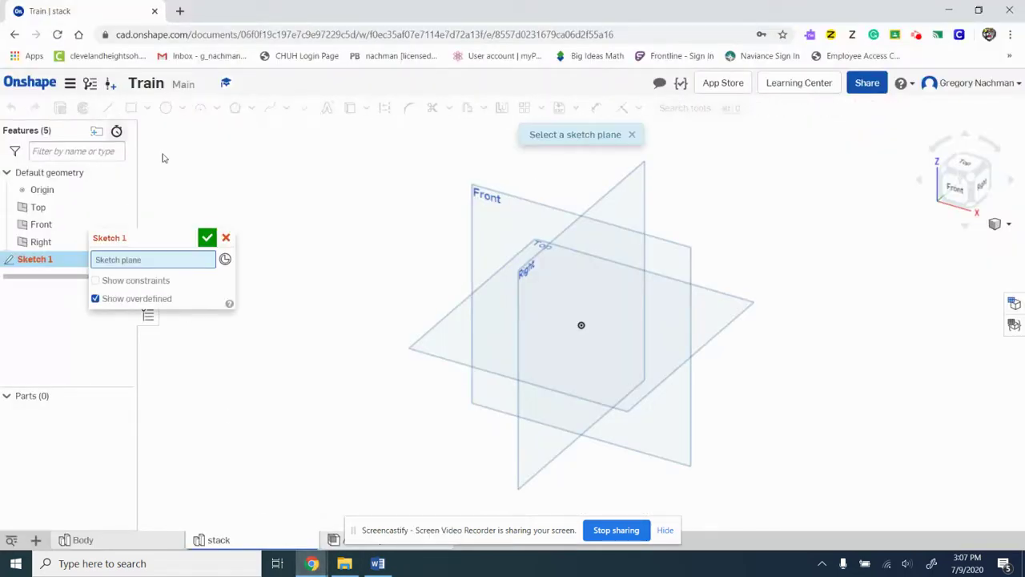
pyautogui.click(486, 241)
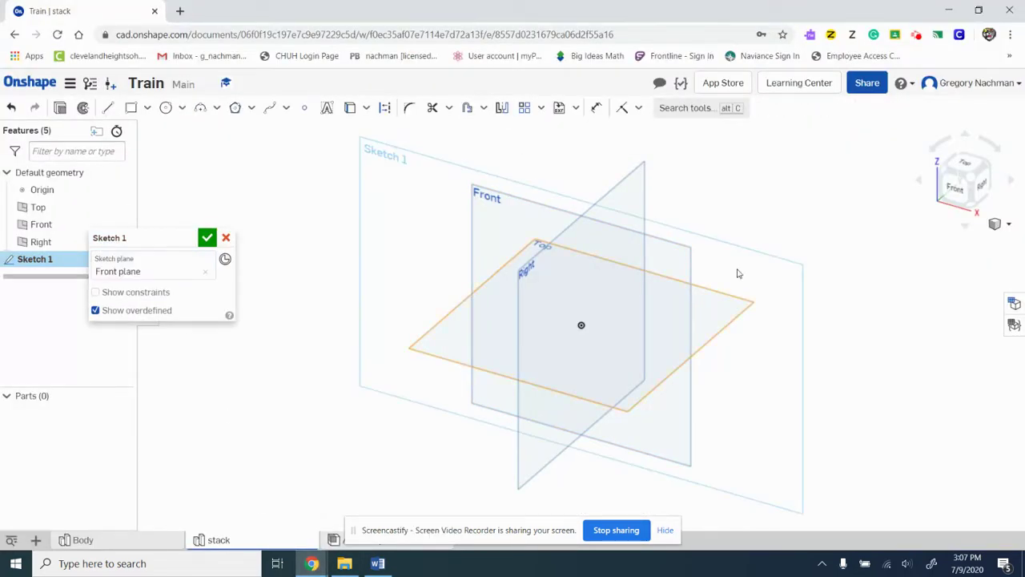
pyautogui.click(165, 107)
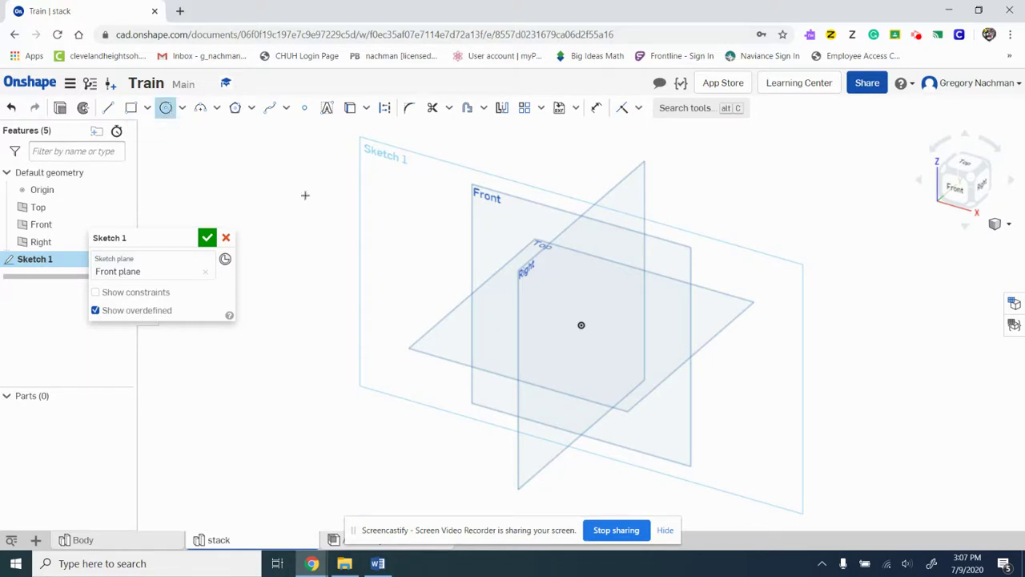
pyautogui.click(579, 324)
pyautogui.click(593, 330)
pyautogui.click(955, 188)
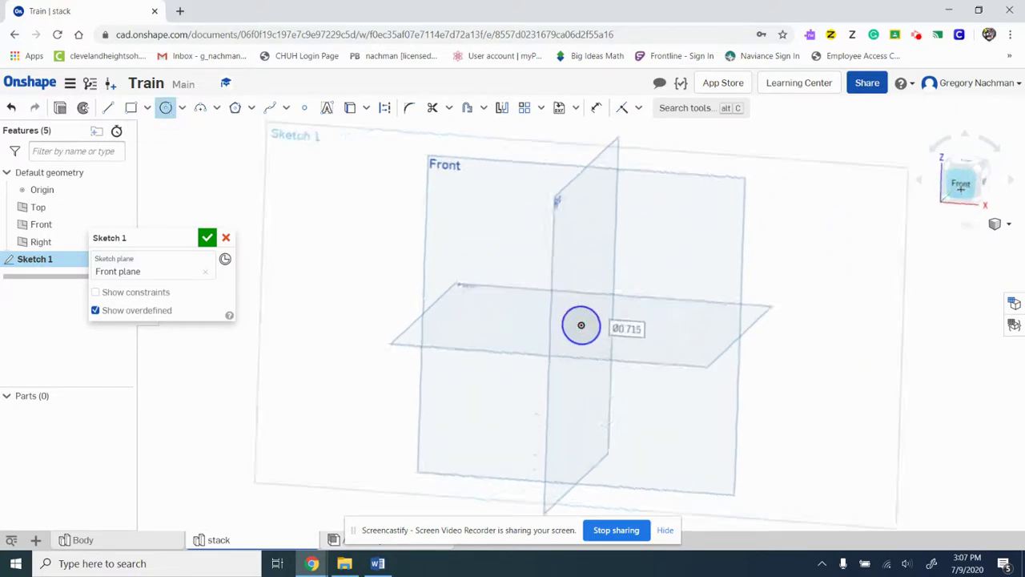
# - Dimension the circle's diameter to 0.5 in, taking the value from the Word drawing
pyautogui.click(592, 109)
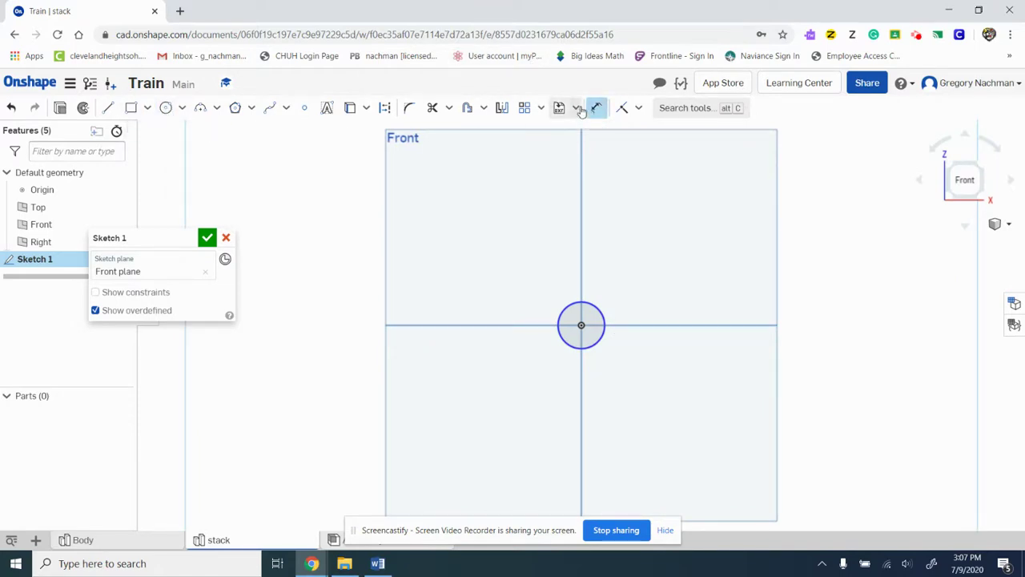
pyautogui.click(575, 306)
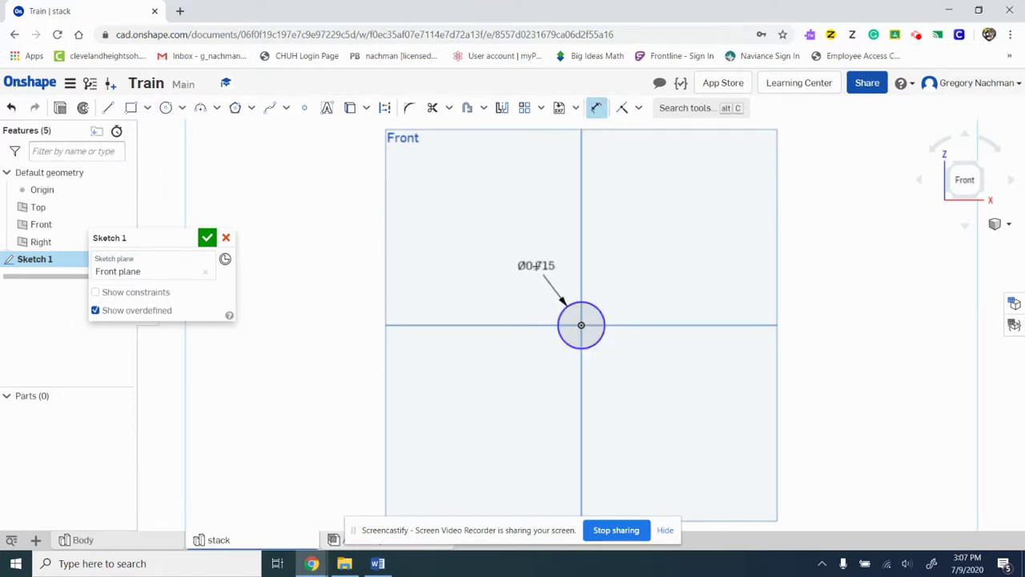
pyautogui.click(531, 261)
pyautogui.click(378, 563)
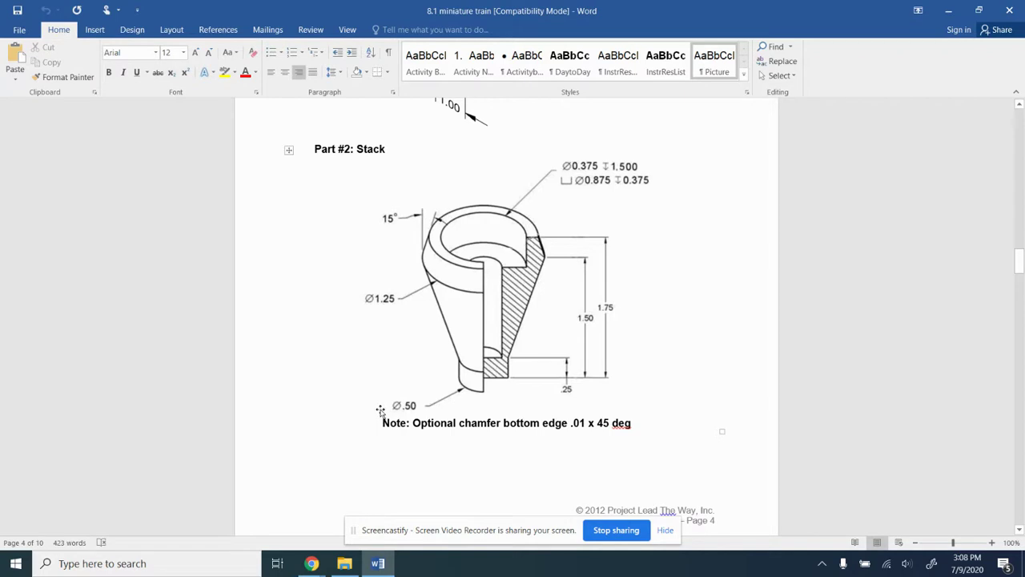
pyautogui.moveTo(312, 563)
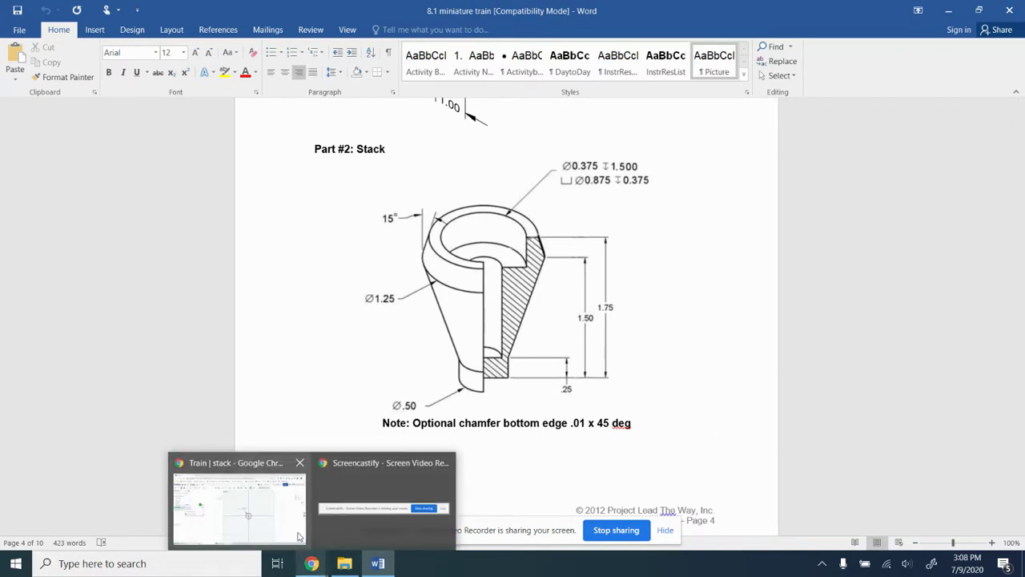
pyautogui.click(284, 513)
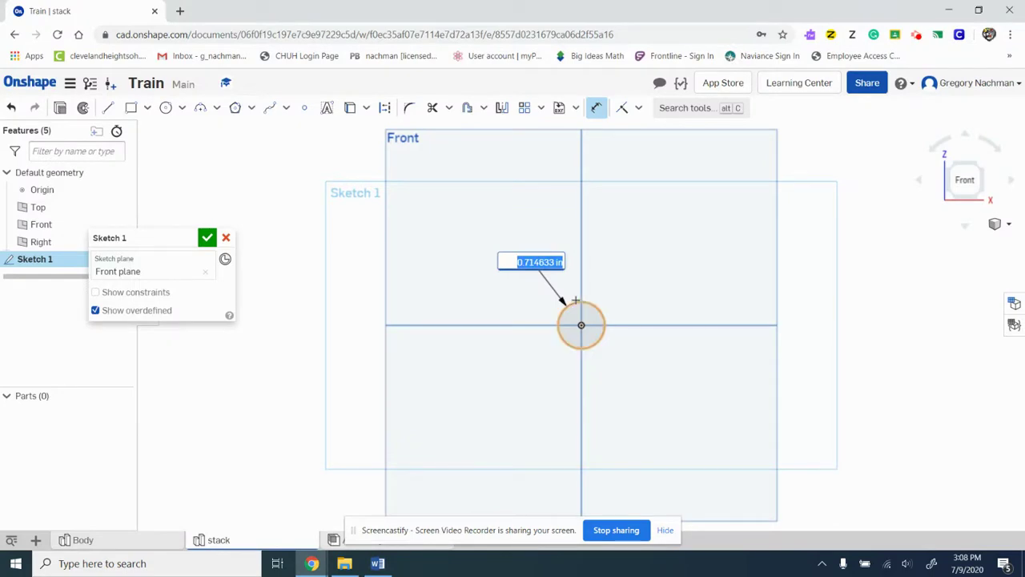
pyautogui.write('5')
pyautogui.press('Return')
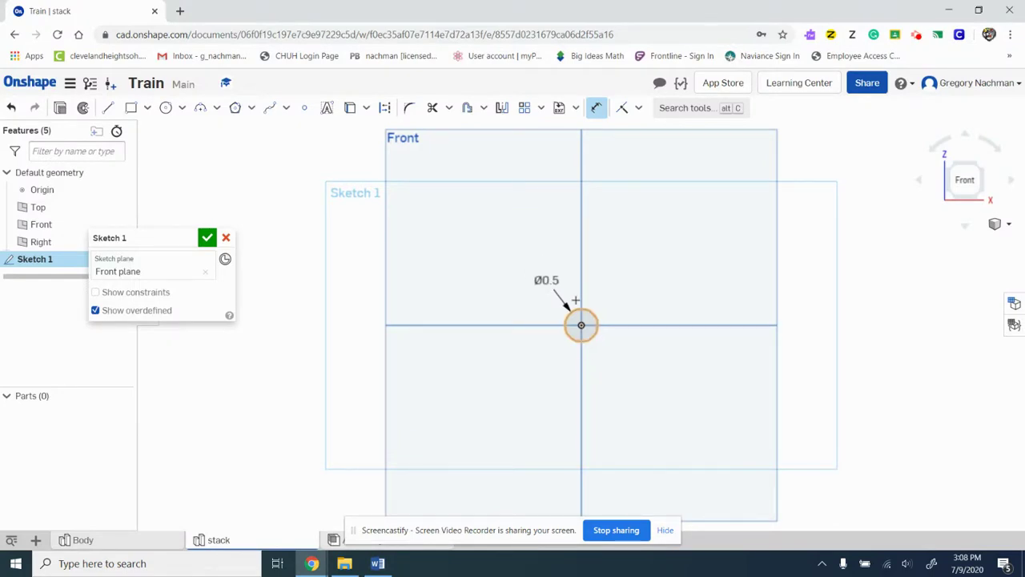
# - Finish Sketch 1 and start extruding its circle, checking the depth in the Word drawing
pyautogui.click(207, 238)
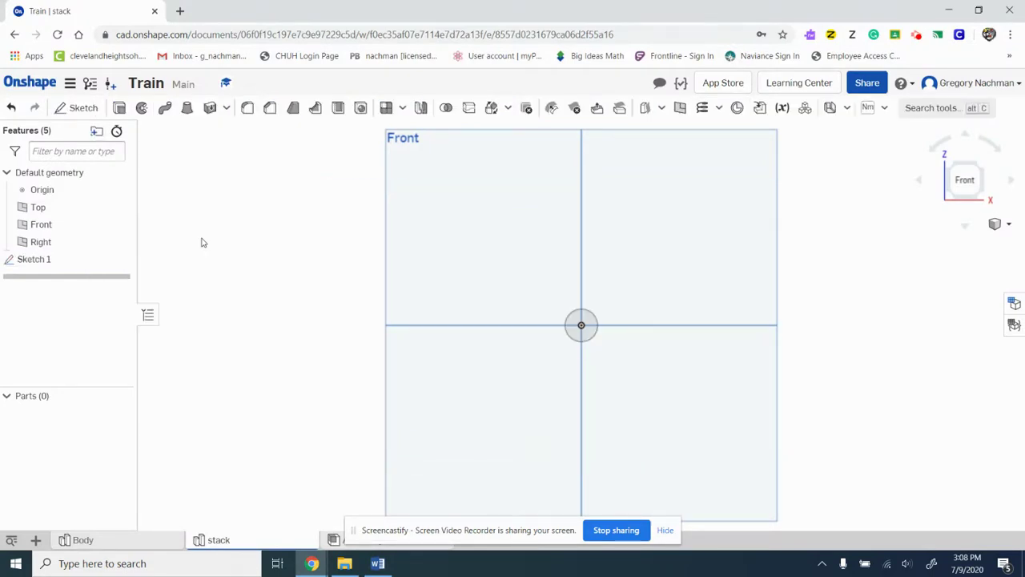
pyautogui.click(119, 108)
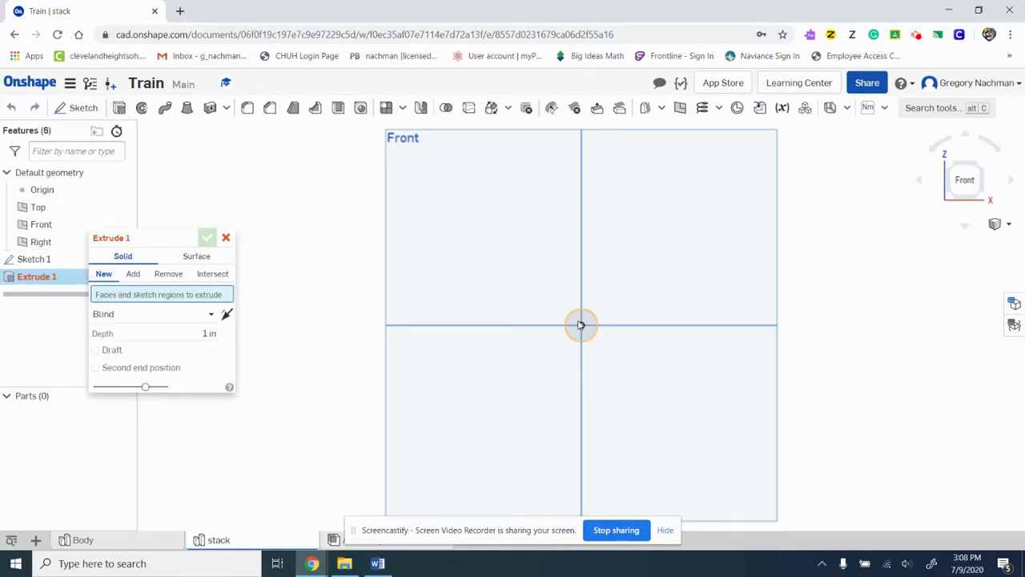
pyautogui.click(582, 323)
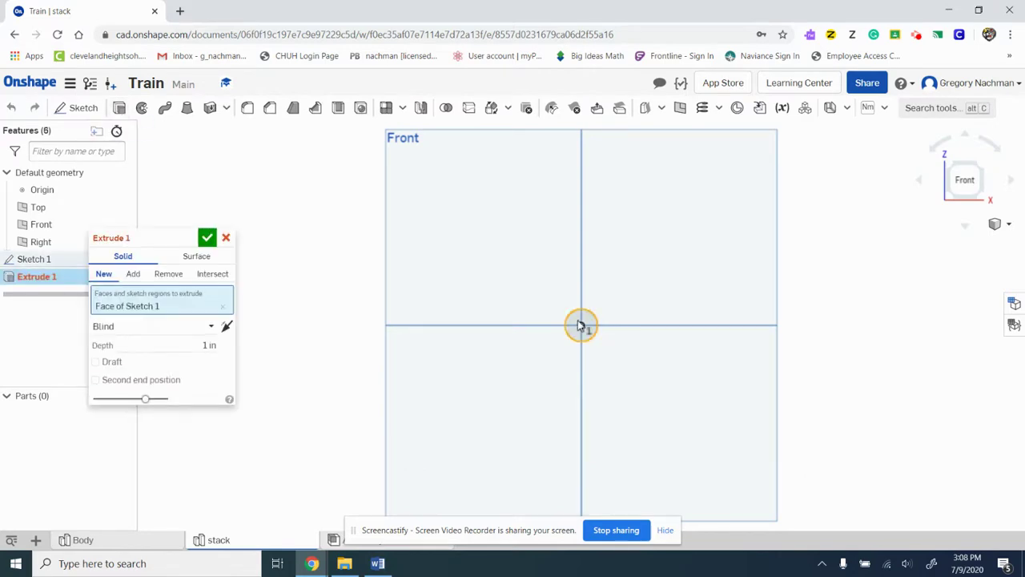
pyautogui.click(377, 563)
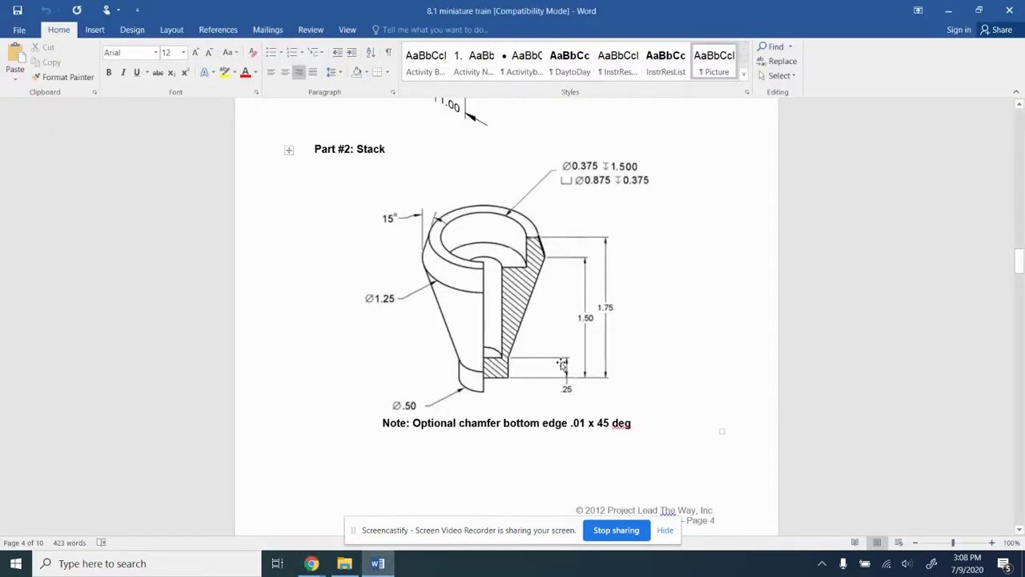
pyautogui.moveTo(312, 563)
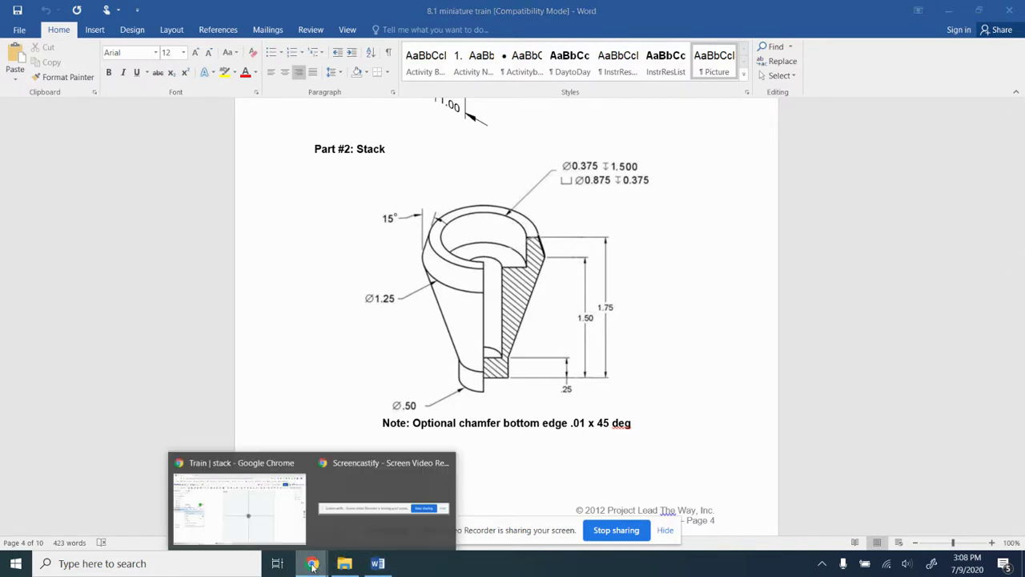
pyautogui.click(243, 500)
# - Extrude the circle 0.25 in deep and view Part 1 from an isometric angle
pyautogui.click(192, 345)
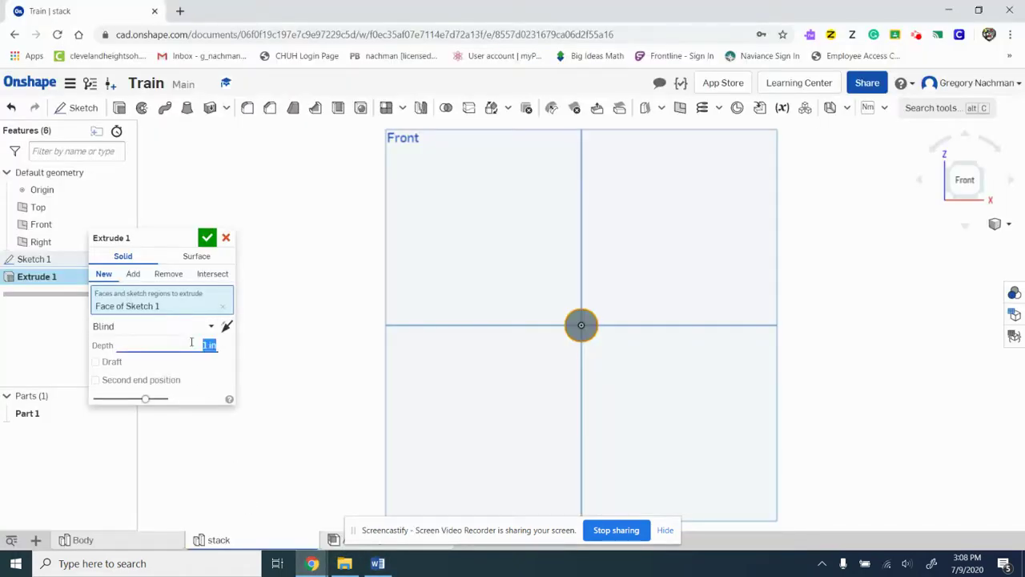
pyautogui.press('BackSpace')
pyautogui.write('.25')
pyautogui.press('Return')
pyautogui.click(206, 239)
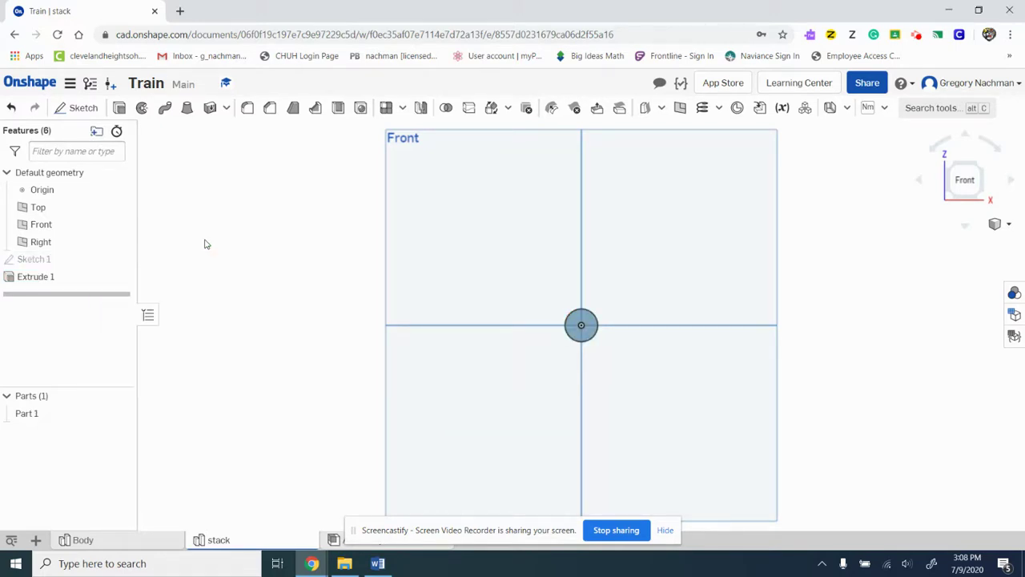
pyautogui.click(949, 169)
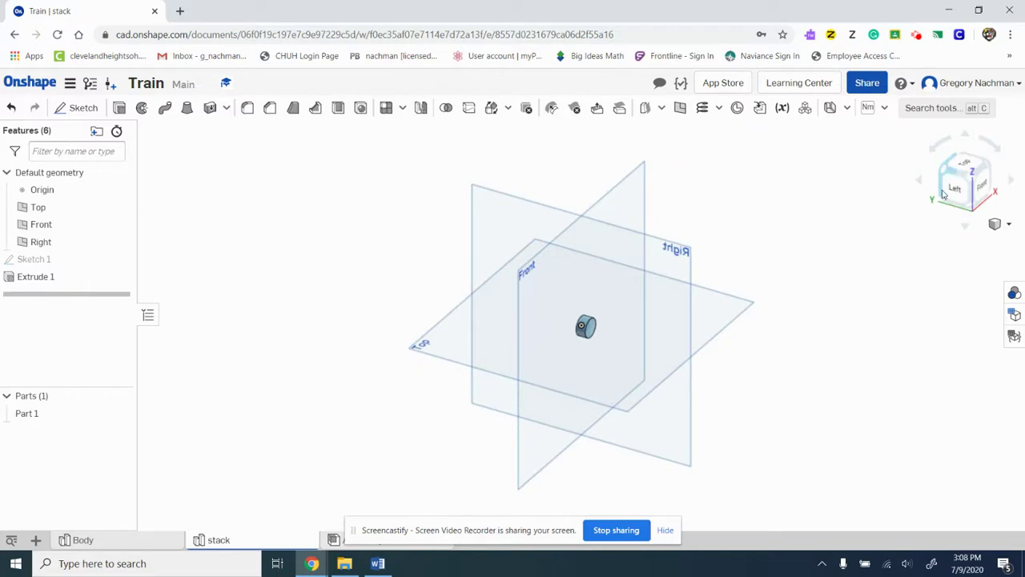
pyautogui.moveTo(751, 257)
pyautogui.mouseDown(button='right')
pyautogui.moveTo(696, 174)
pyautogui.moveTo(657, 137)
pyautogui.moveTo(606, 183)
pyautogui.moveTo(594, 186)
pyautogui.moveTo(585, 171)
pyautogui.mouseUp(button='right')
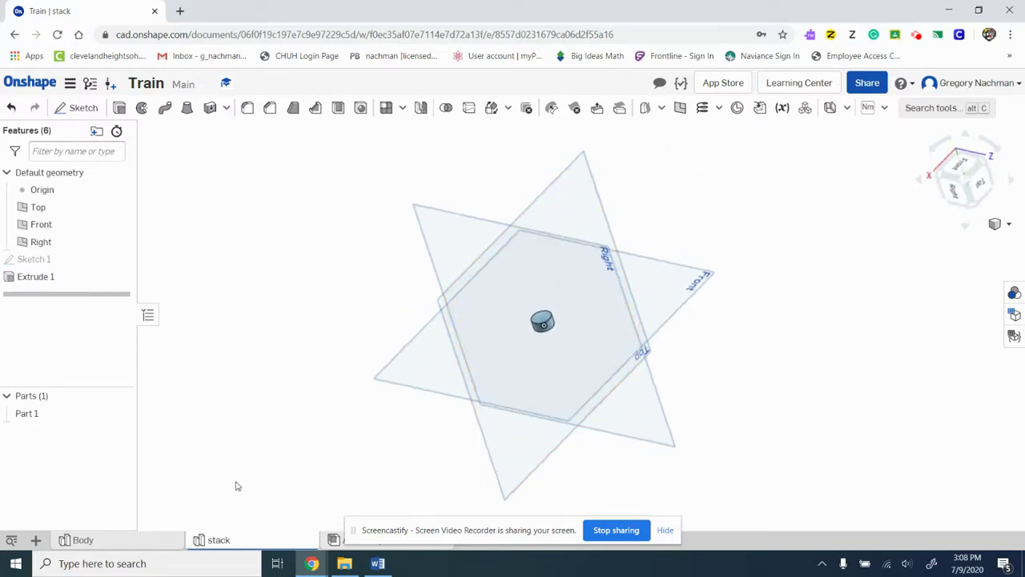
pyautogui.click(368, 565)
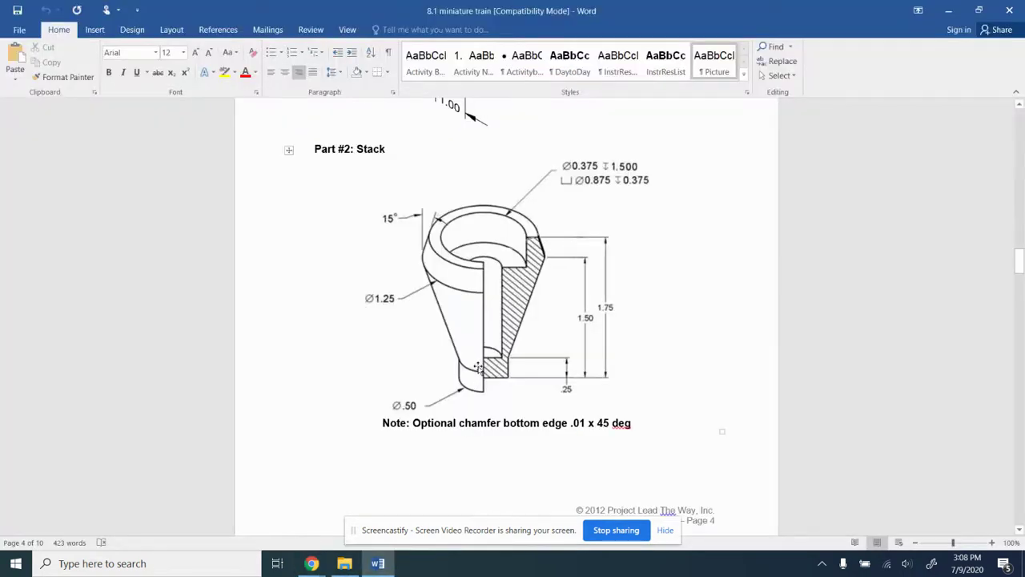
pyautogui.click(311, 563)
pyautogui.click(257, 521)
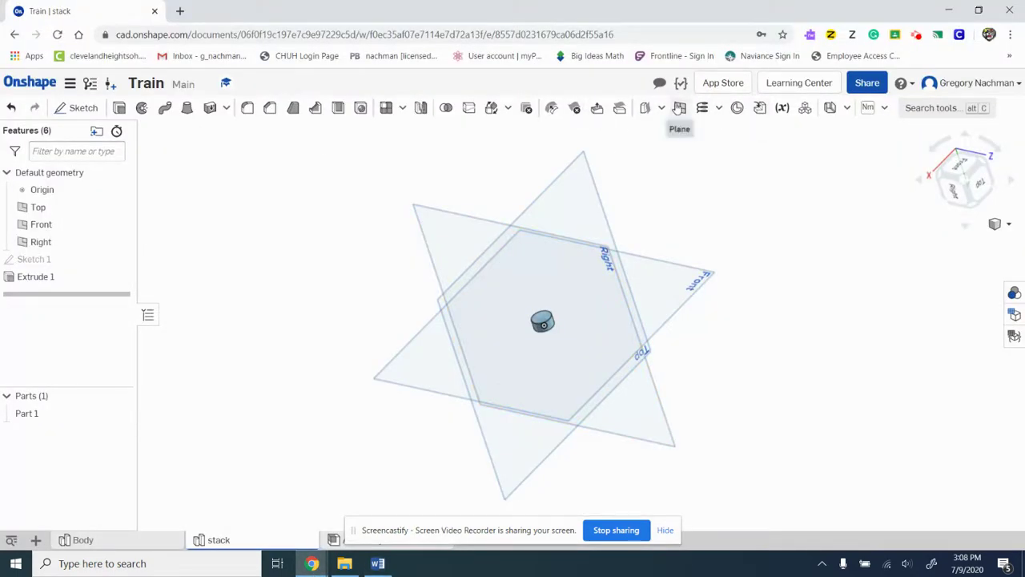
pyautogui.click(679, 108)
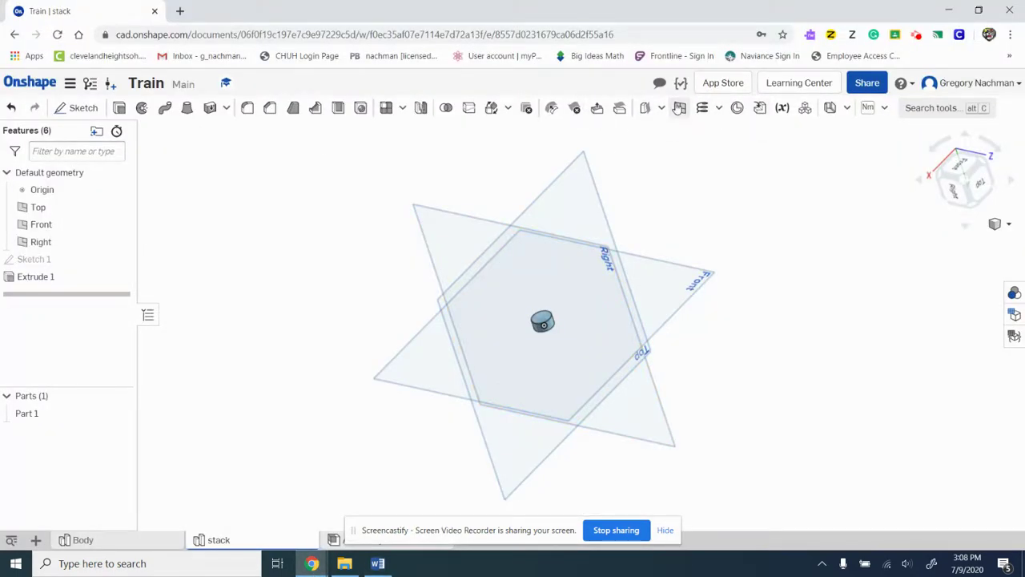
pyautogui.click(542, 319)
pyautogui.click(378, 563)
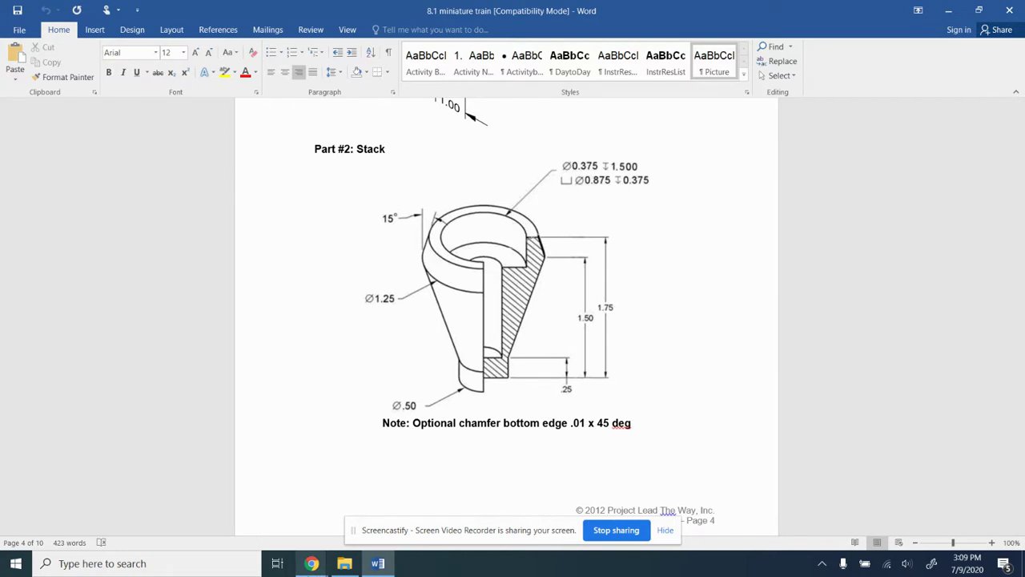
pyautogui.click(312, 563)
pyautogui.click(256, 524)
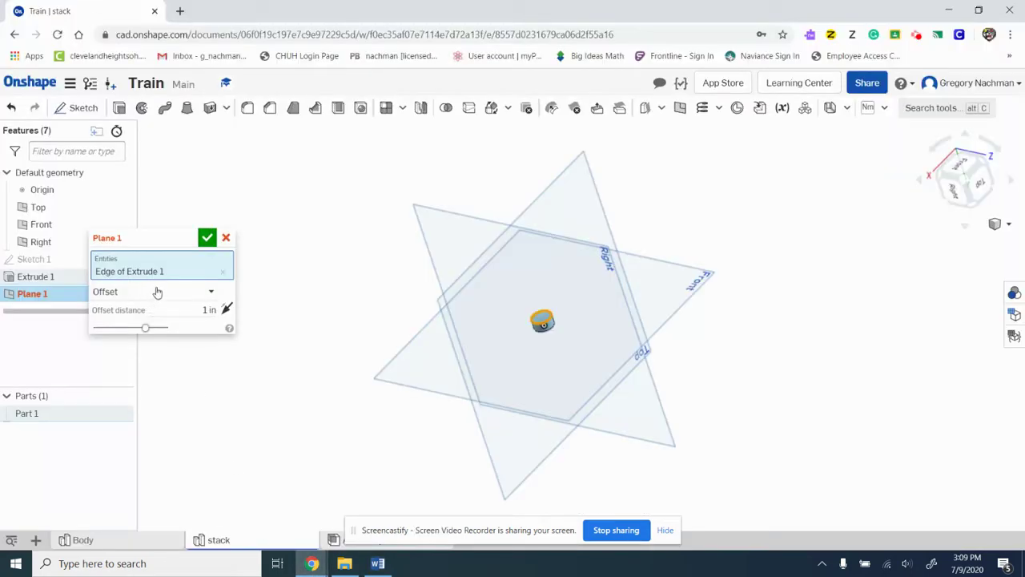
pyautogui.click(196, 310)
pyautogui.write('1.25')
pyautogui.press('Return')
pyautogui.click(208, 238)
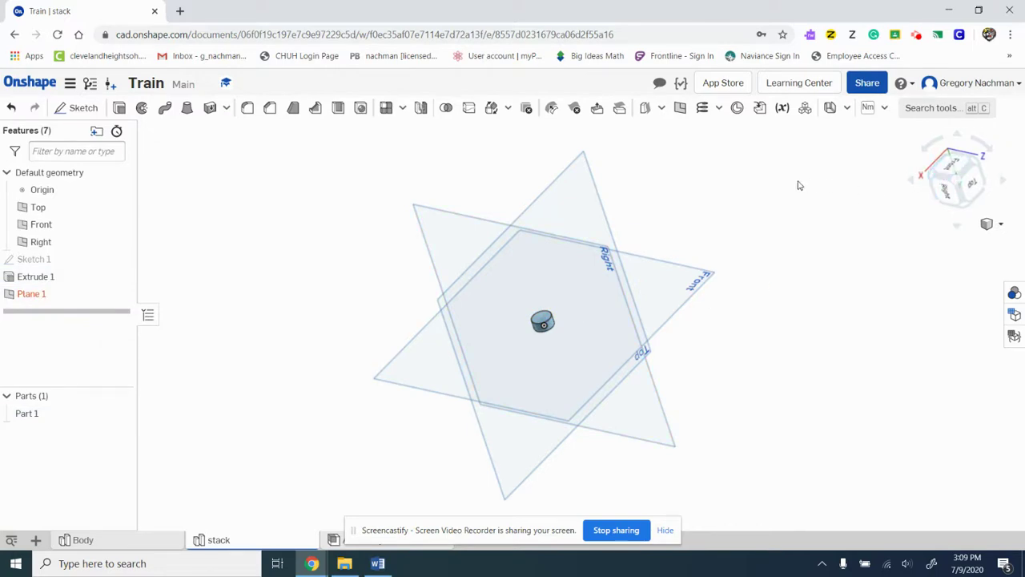
pyautogui.moveTo(797, 184); pyautogui.dragTo(761, 199, button='right')
pyautogui.scroll(-6, 379, 230)
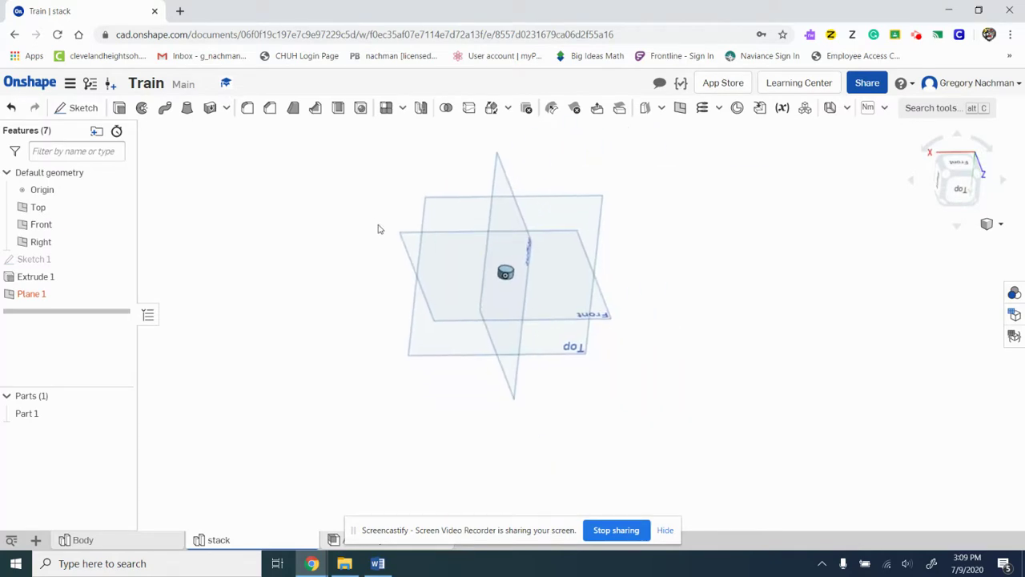
pyautogui.scroll(3, 379, 229)
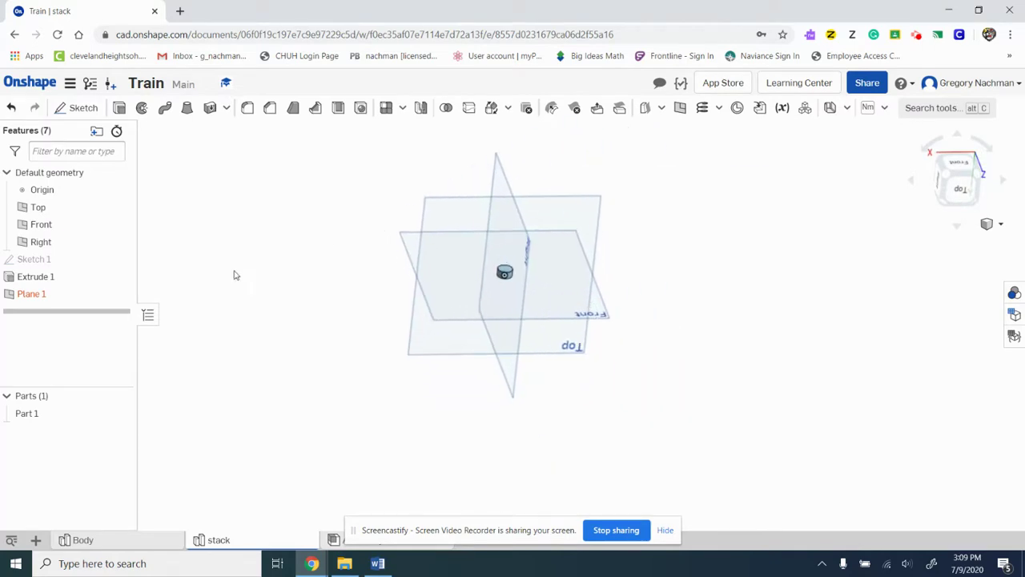
pyautogui.doubleClick(36, 294)
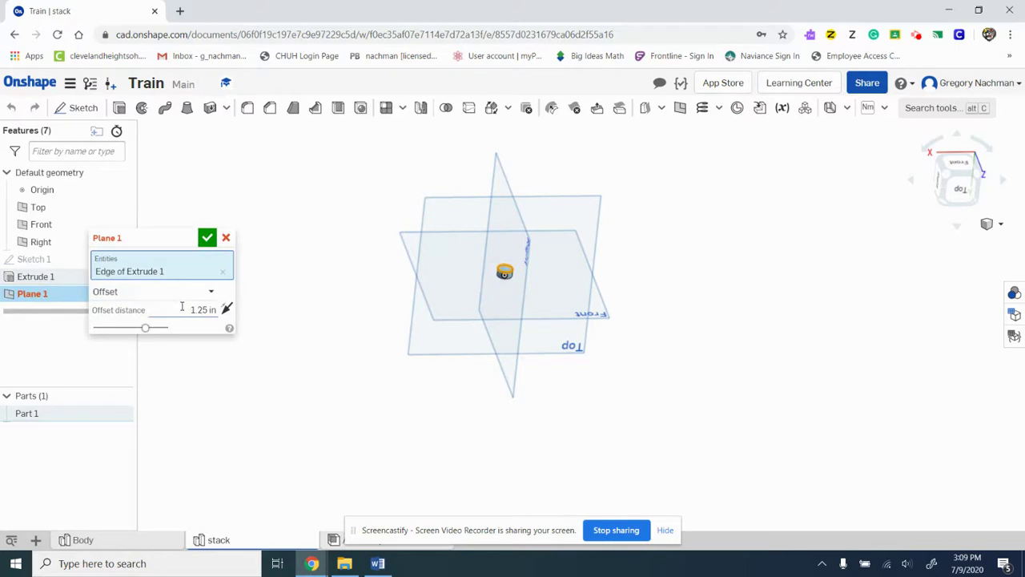
pyautogui.click(505, 273)
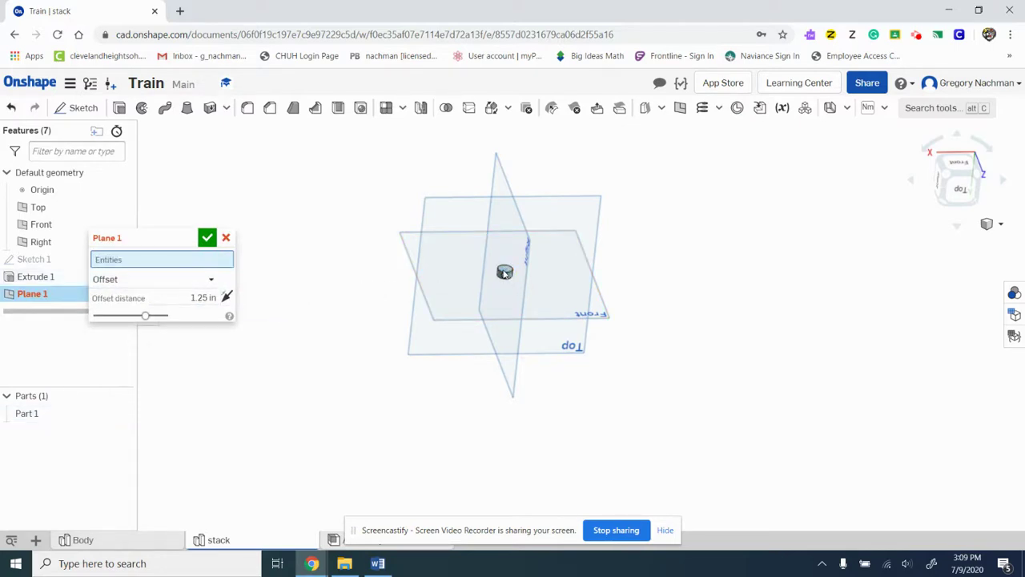
pyautogui.click(504, 272)
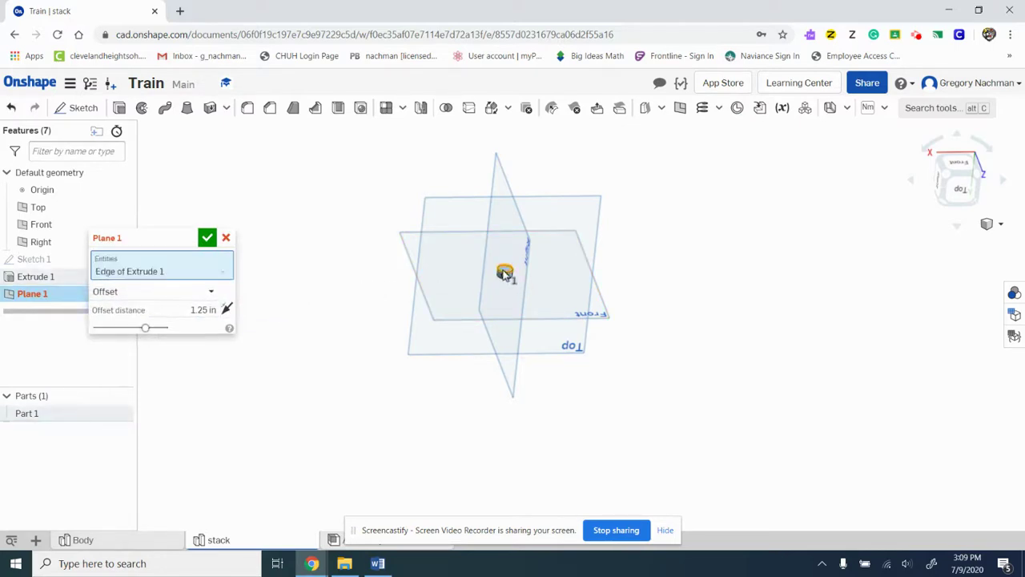
pyautogui.click(206, 238)
pyautogui.scroll(3, 474, 257)
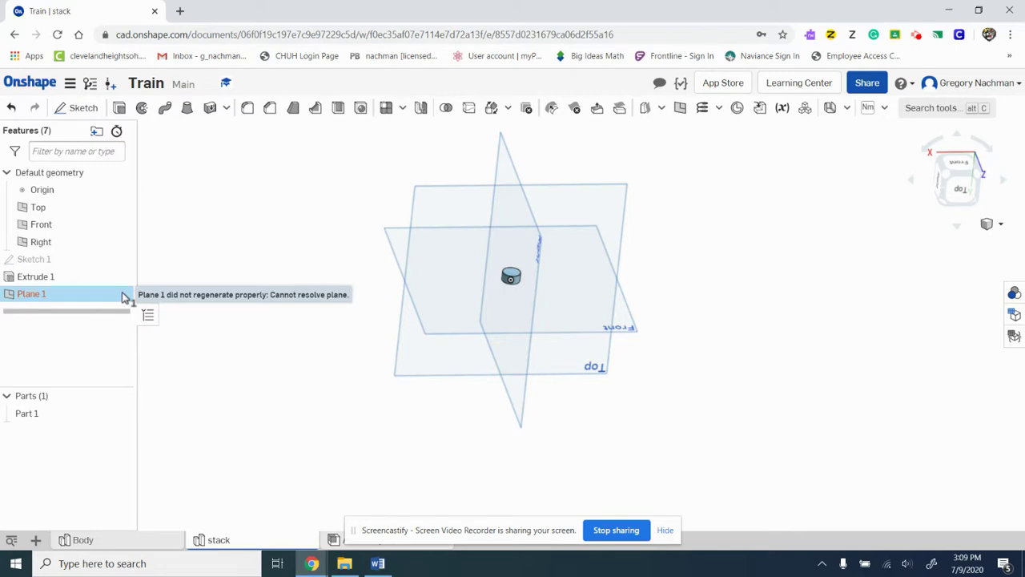
pyautogui.press('Delete')
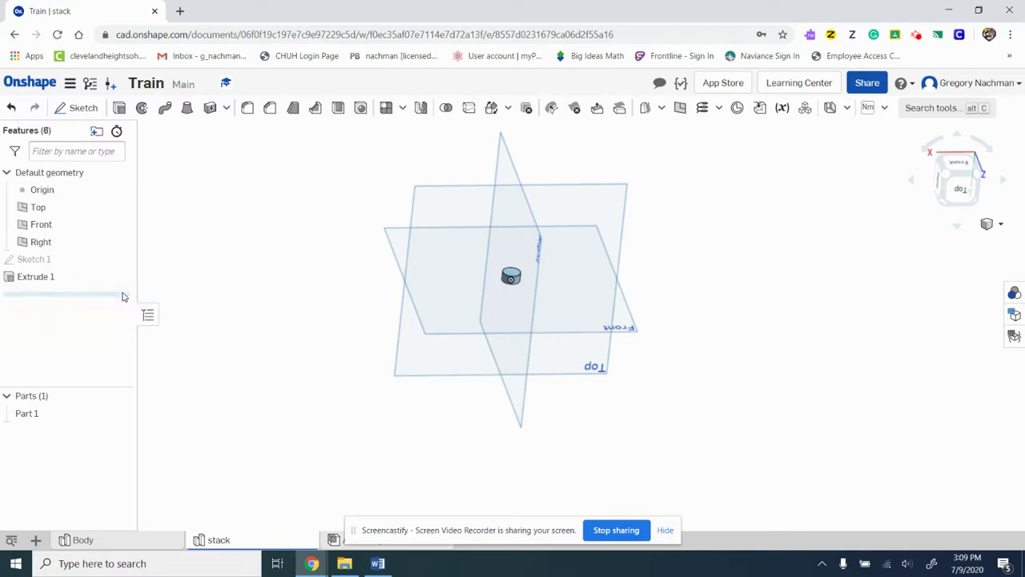
pyautogui.click(688, 109)
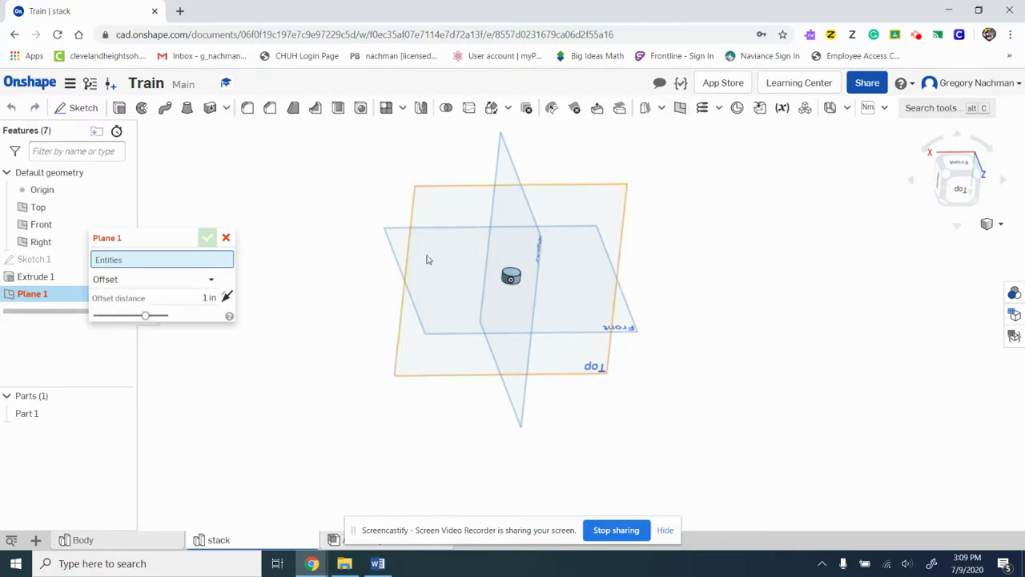
pyautogui.click(511, 272)
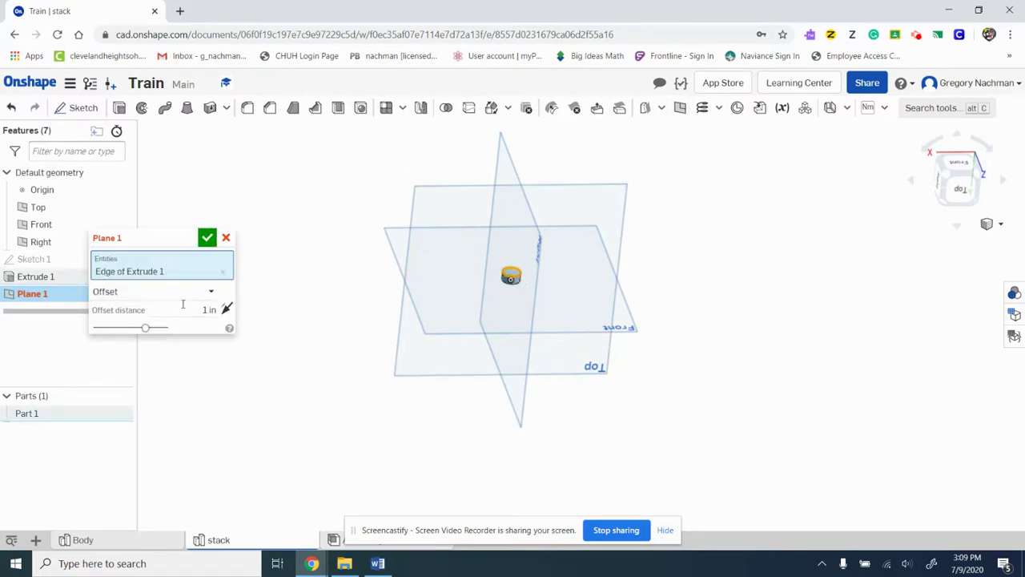
pyautogui.click(196, 311)
pyautogui.write('1.25')
pyautogui.press('Return')
pyautogui.click(205, 238)
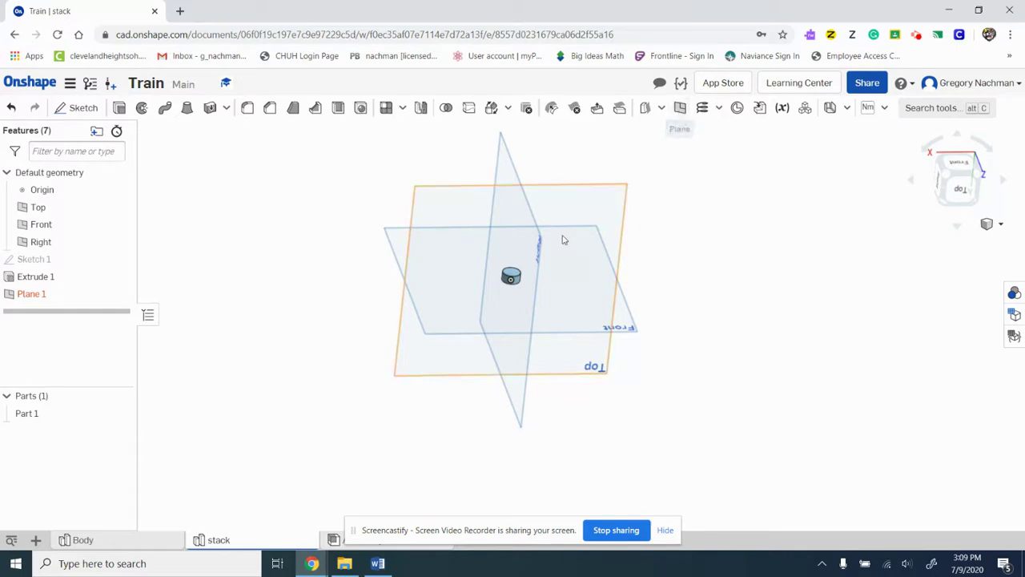
pyautogui.click(33, 305)
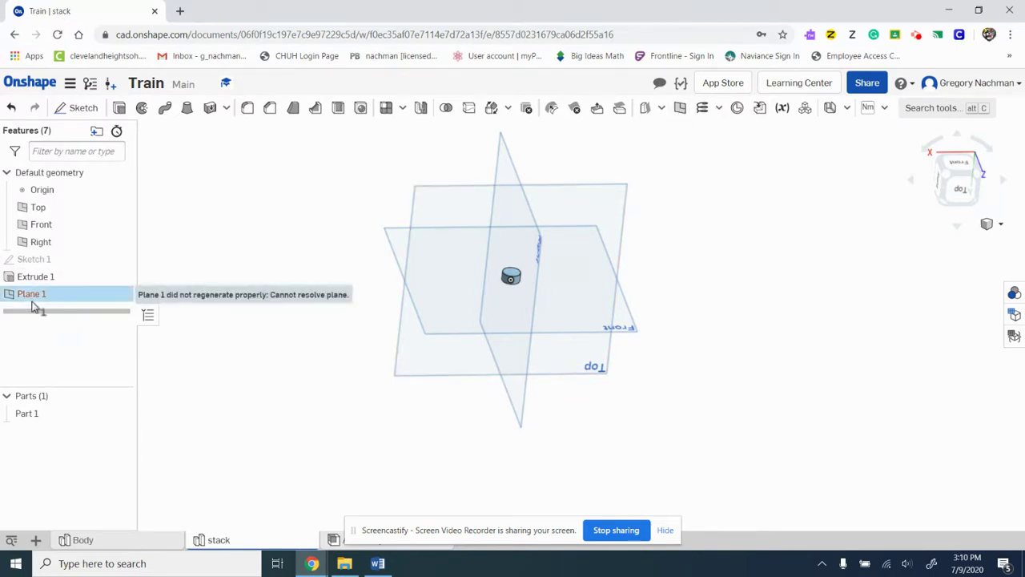
pyautogui.press('Delete')
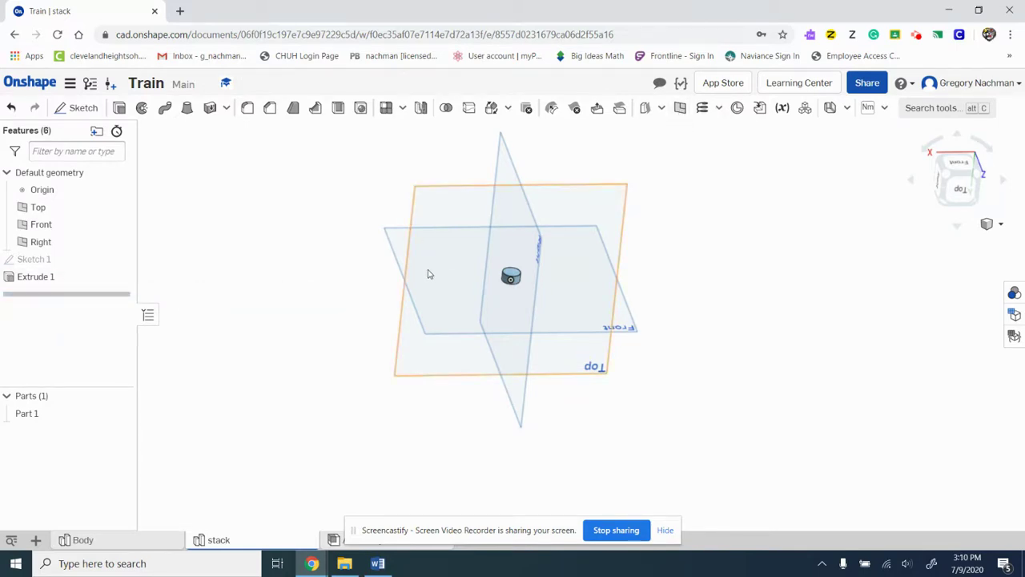
# - Add a reference plane parallel to the Front plane at a 1.5 in offset distance
pyautogui.click(680, 108)
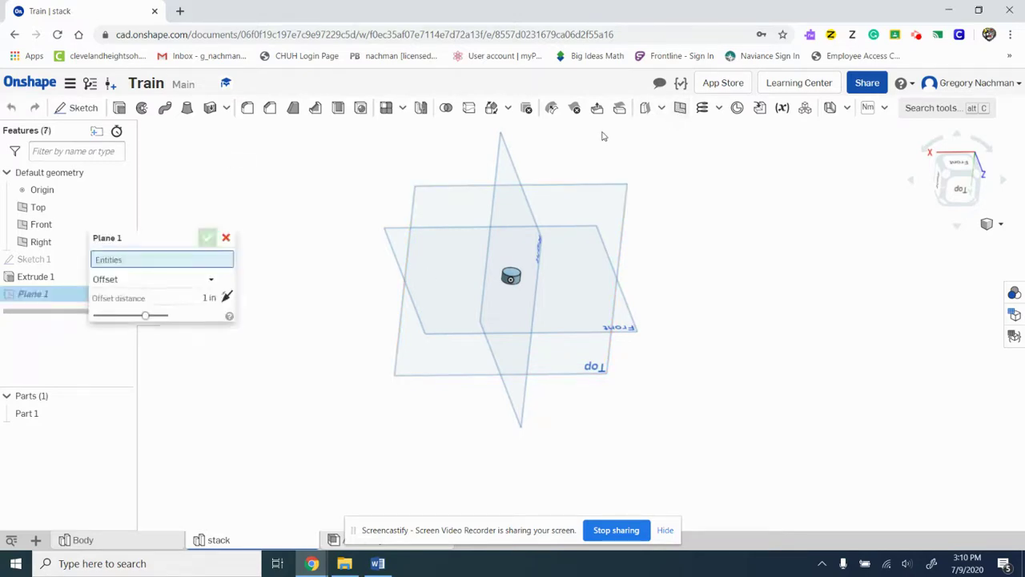
pyautogui.click(394, 232)
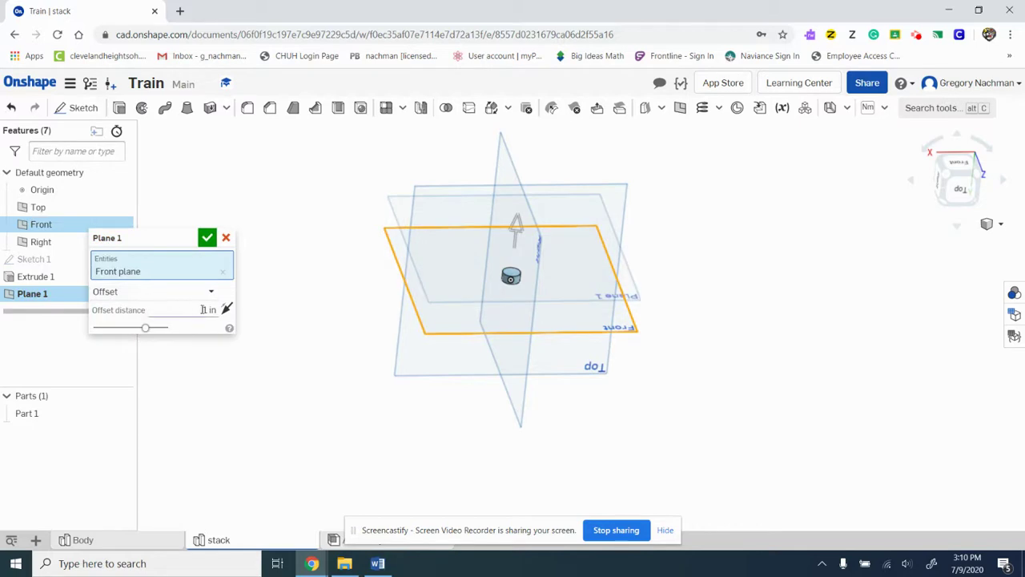
pyautogui.click(207, 310)
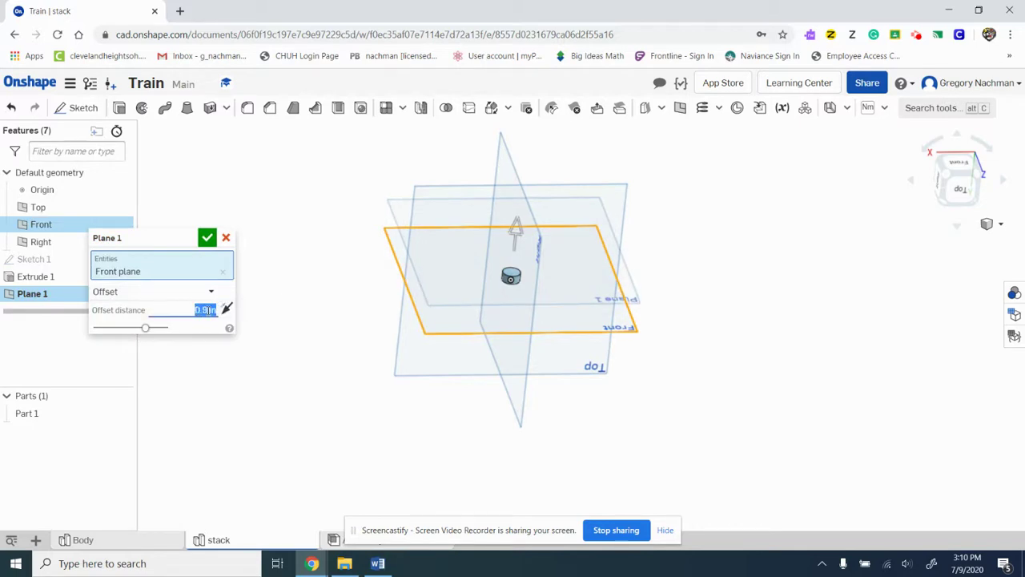
pyautogui.press('BackSpace')
pyautogui.write('1.5')
pyautogui.press('Return')
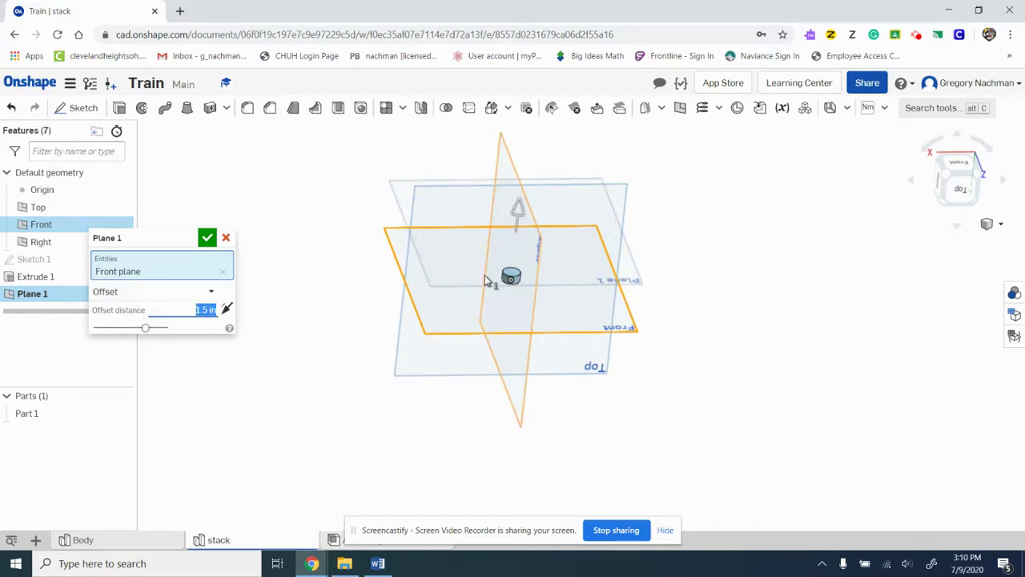
pyautogui.click(207, 237)
# - Start Sketch 2 on Plane 1 and draw an origin-centred circle about Ø2.355
pyautogui.click(69, 108)
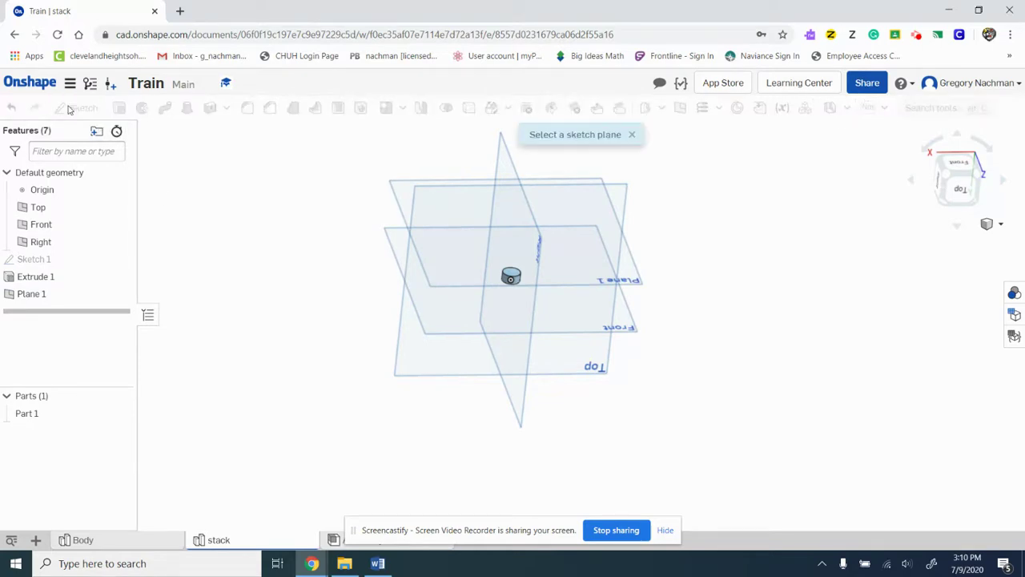
pyautogui.click(389, 187)
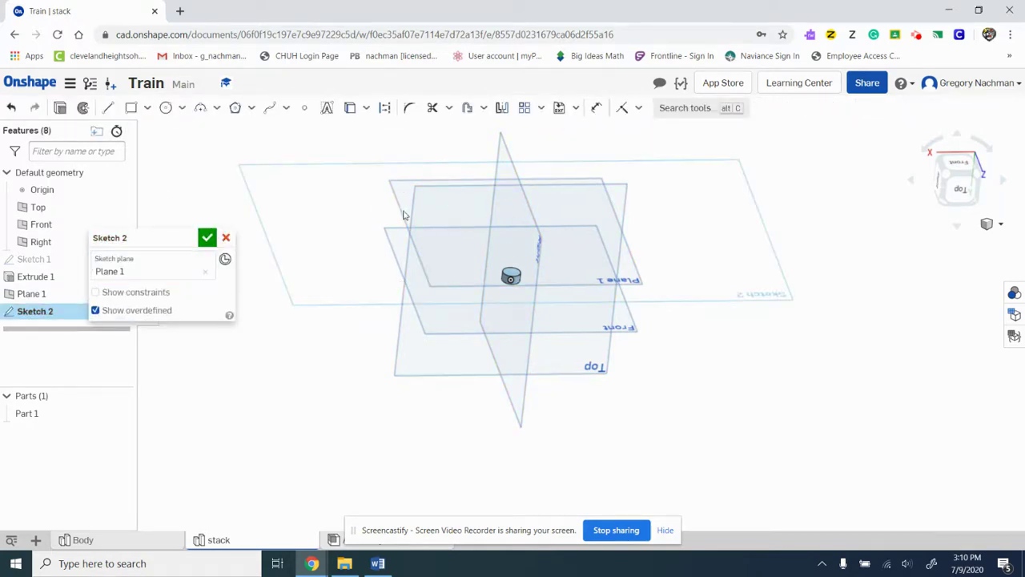
pyautogui.click(958, 165)
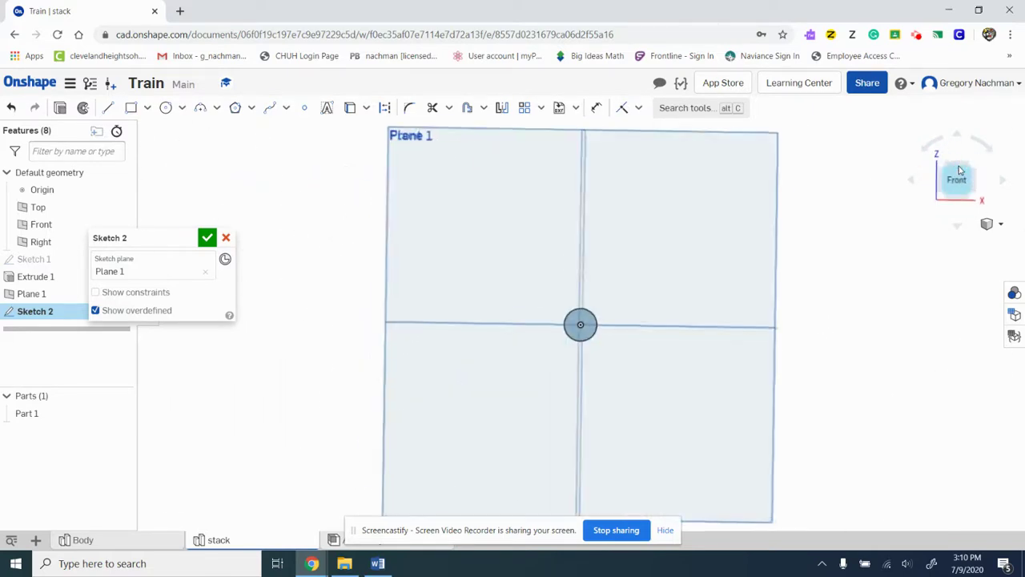
pyautogui.click(166, 107)
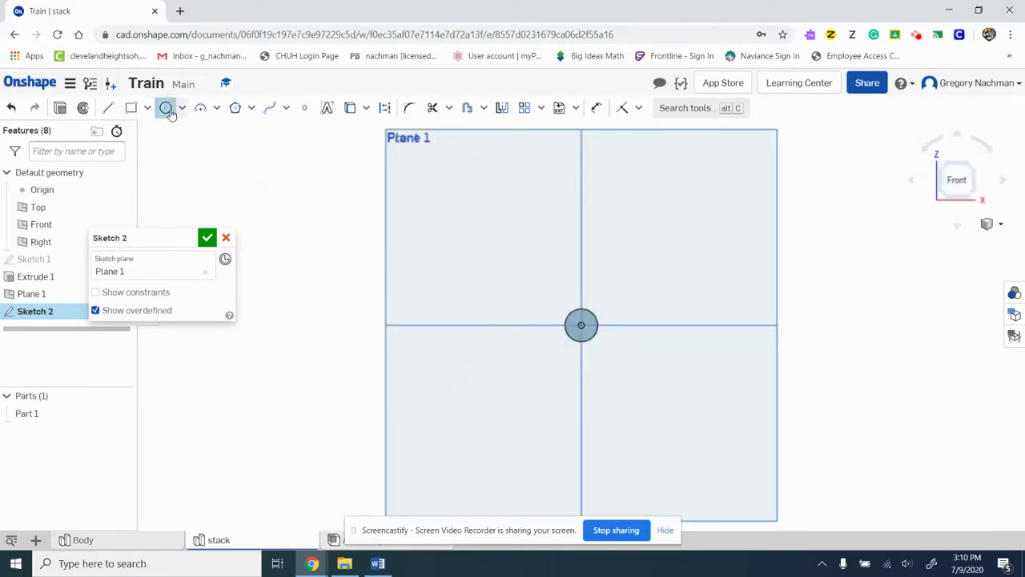
pyautogui.click(582, 325)
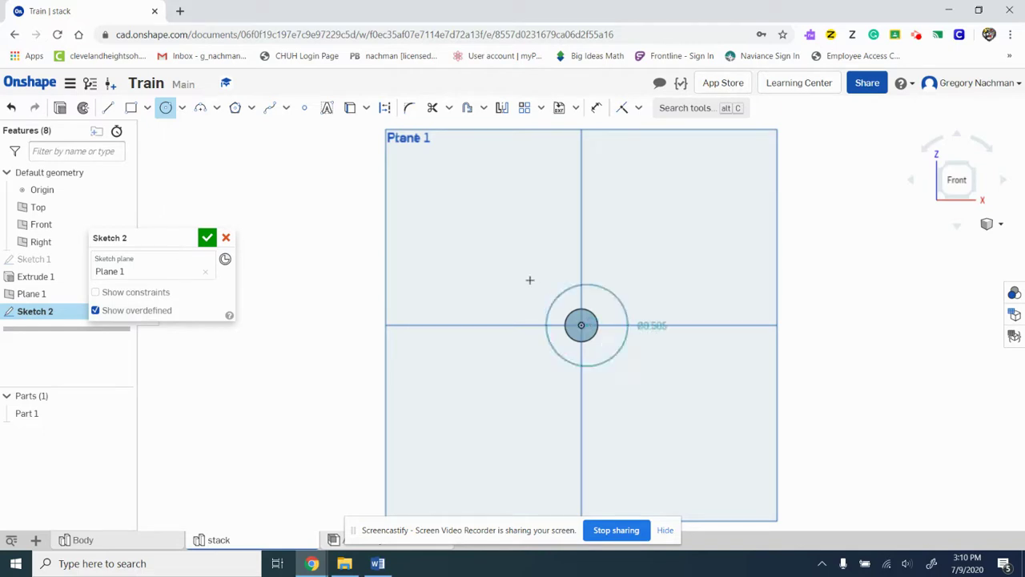
pyautogui.click(525, 278)
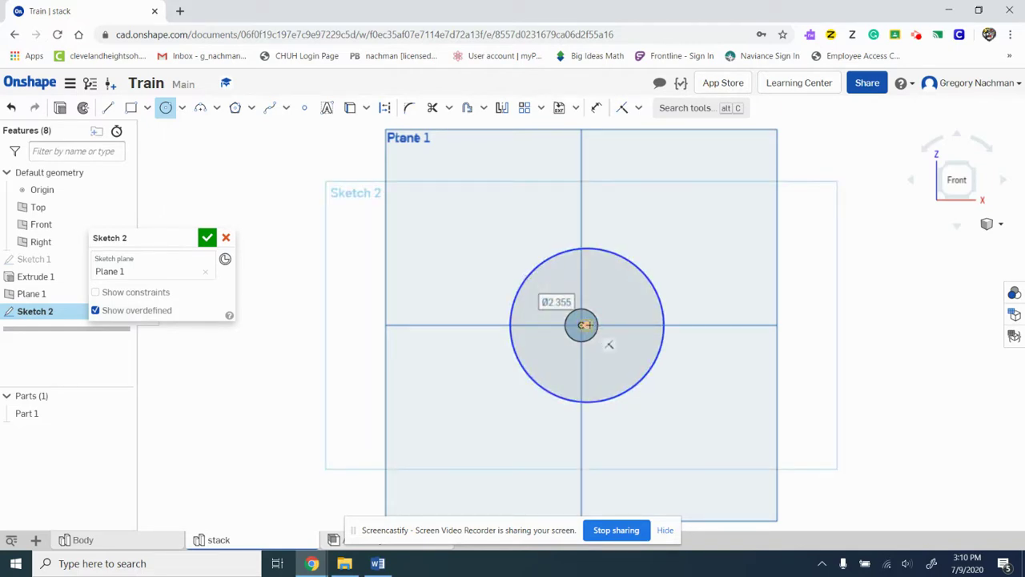
pyautogui.press('Escape')
# - Delete the unwanted Ø2.355 circle from the sketch
pyautogui.click(544, 275)
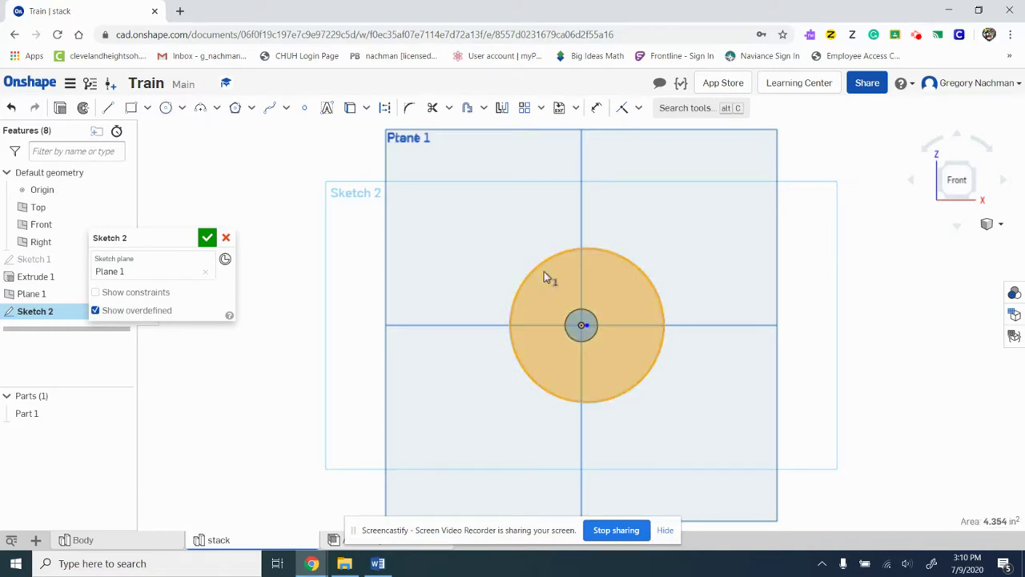
pyautogui.press('Delete')
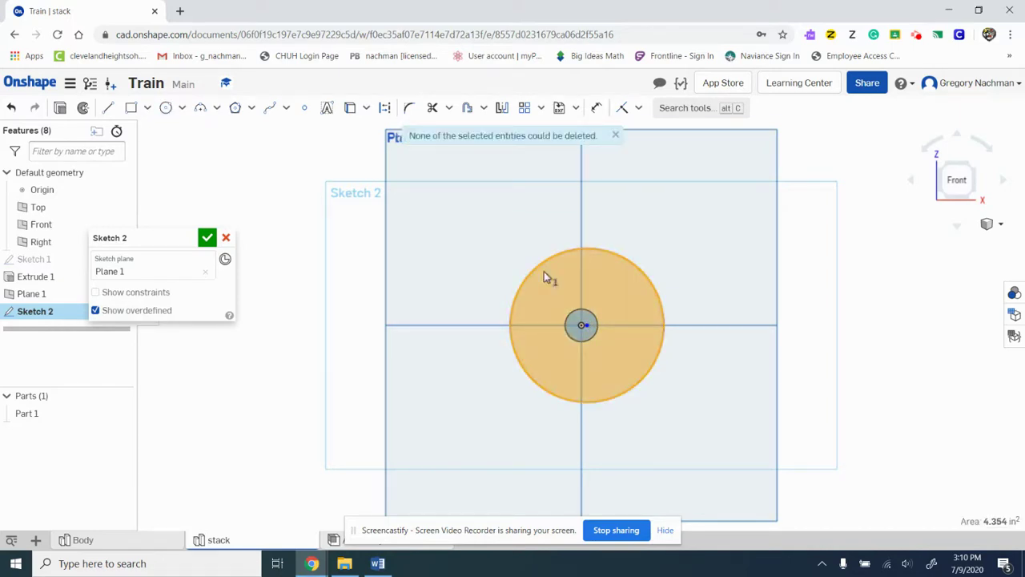
pyautogui.hotkey('ctrl', 'a')
pyautogui.press('Delete')
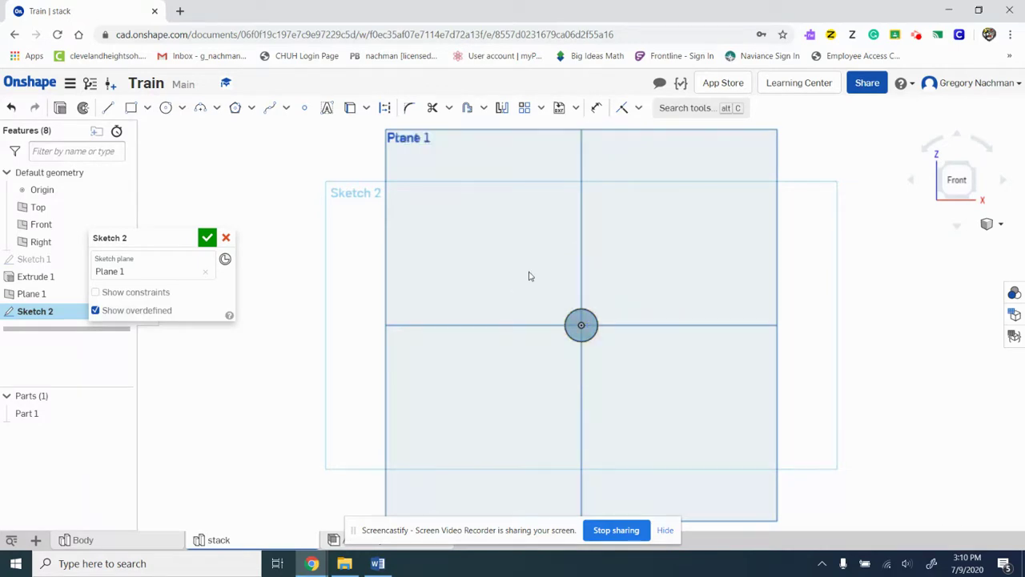
# - Draw a new origin-centred circle and place its diameter dimension, checking the Word drawing
pyautogui.click(166, 108)
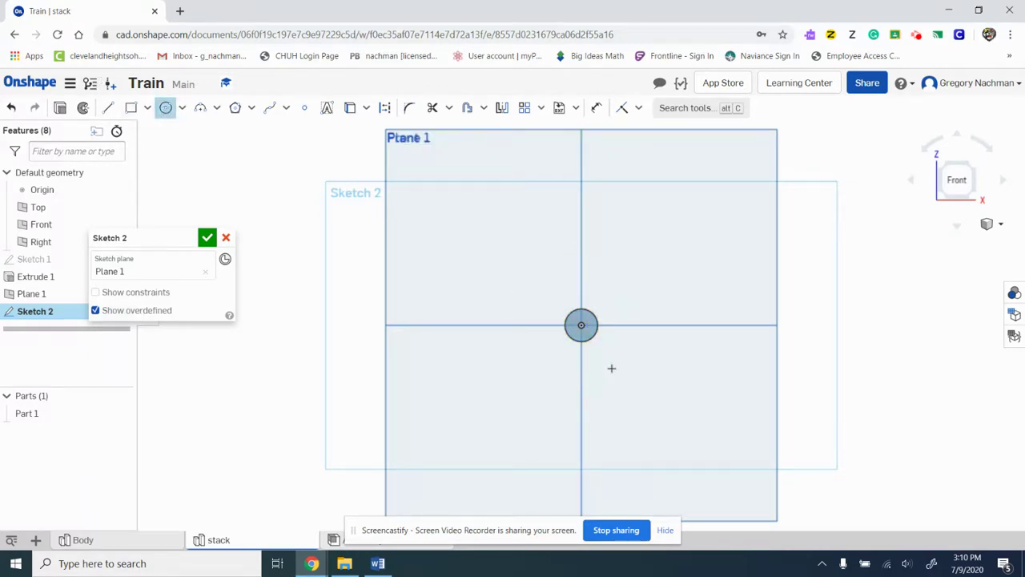
pyautogui.click(580, 324)
pyautogui.click(633, 325)
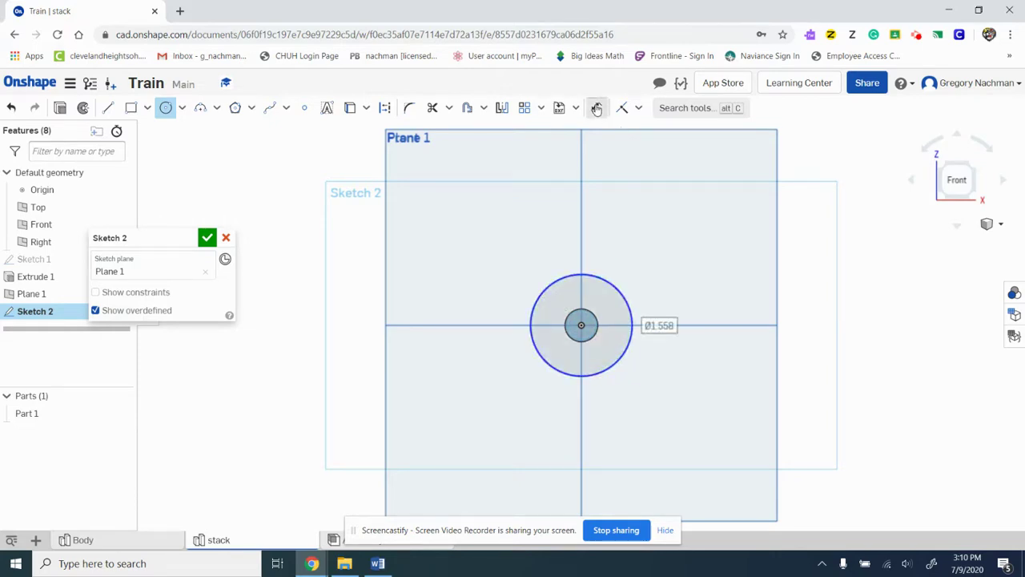
pyautogui.click(597, 107)
pyautogui.click(591, 276)
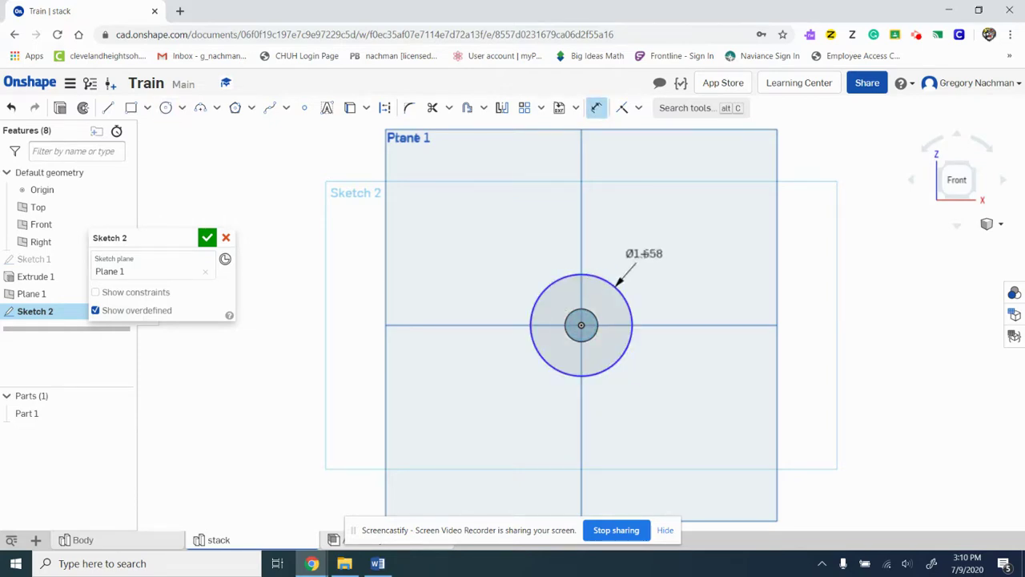
pyautogui.click(641, 255)
pyautogui.click(378, 563)
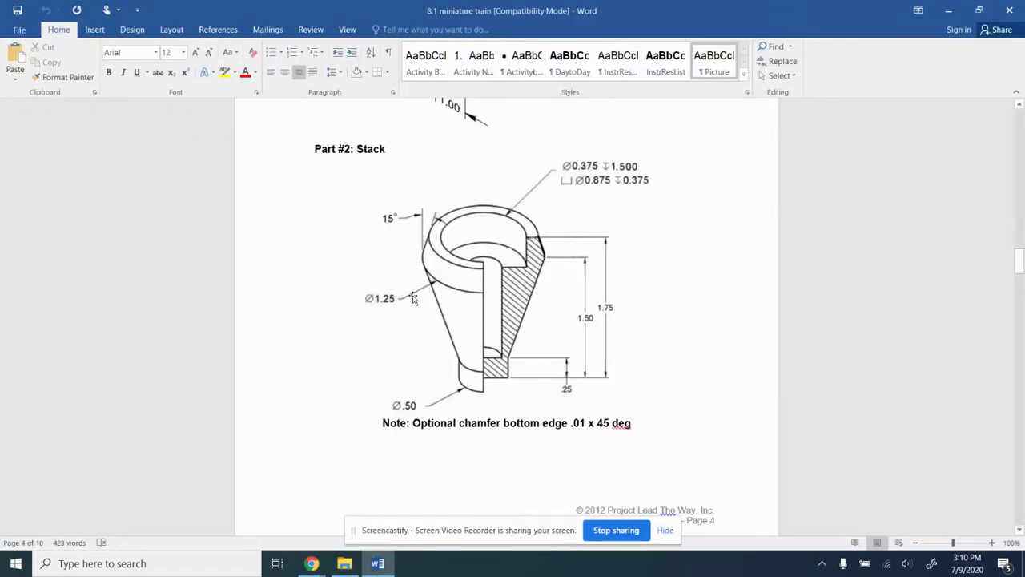
pyautogui.moveTo(312, 563)
pyautogui.click(262, 502)
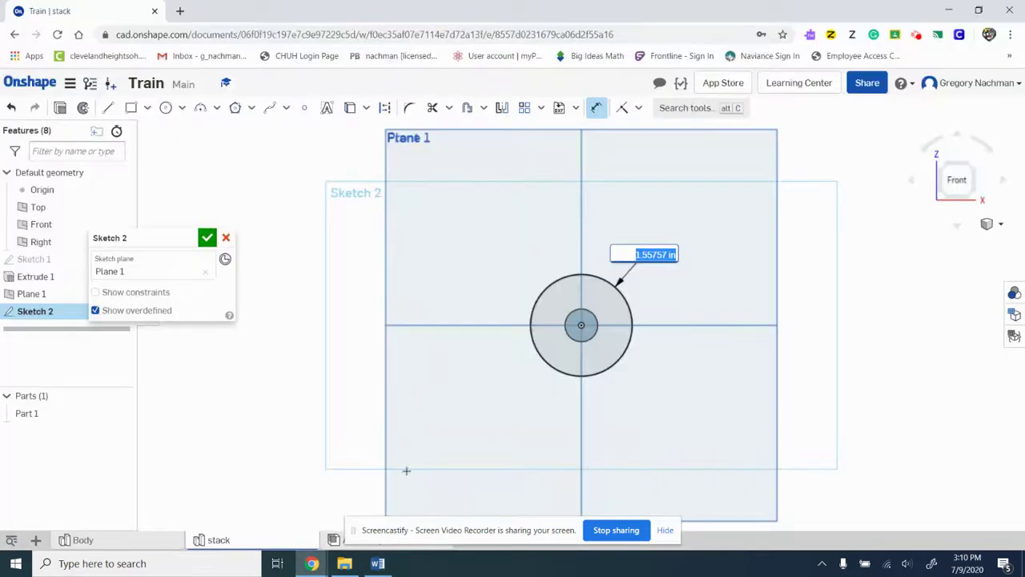
# - Set the circle's diameter to 1.25 and finish Sketch 2 in an isometric view
pyautogui.write('1')
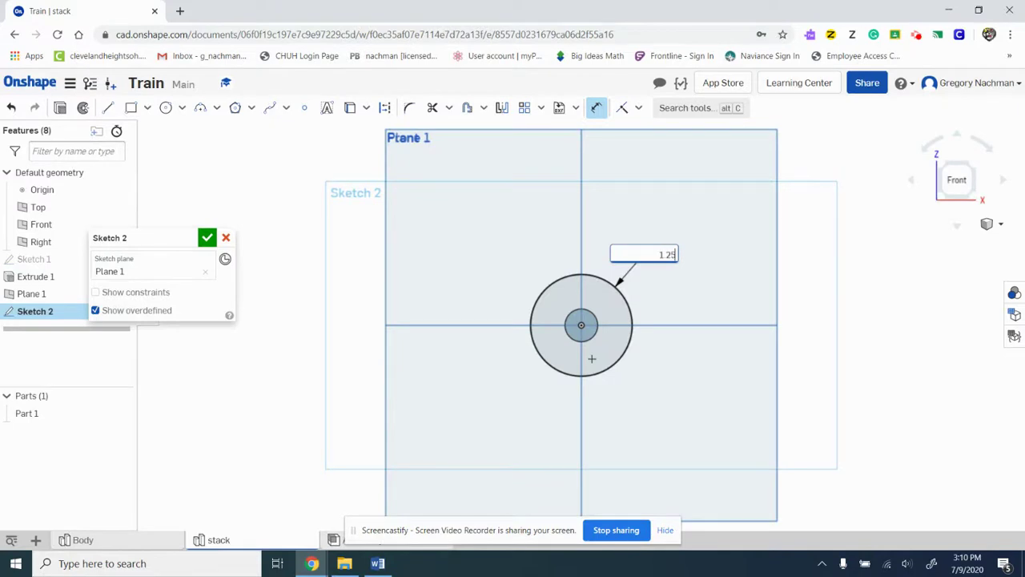
pyautogui.write('.25')
pyautogui.press('Return')
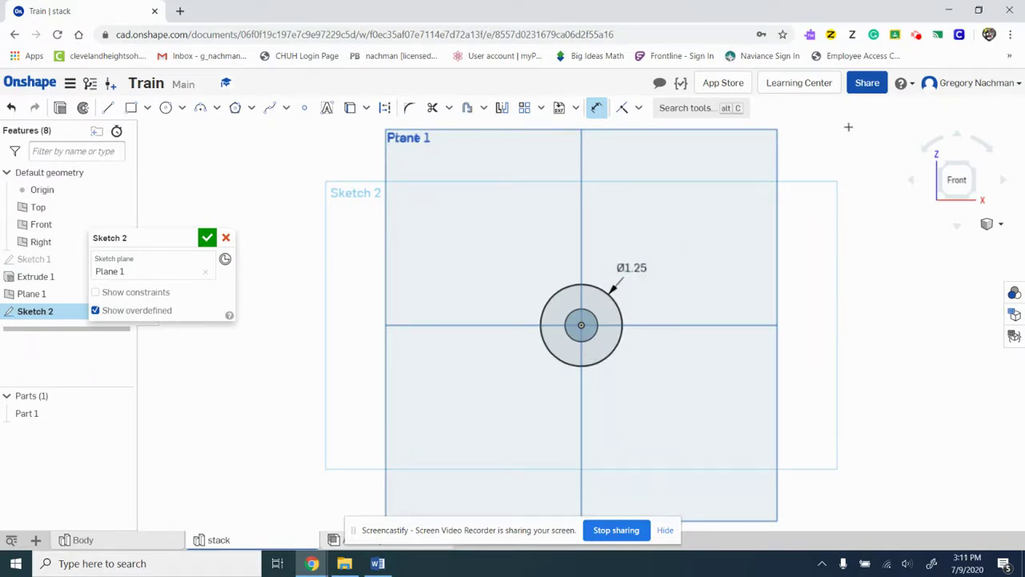
pyautogui.click(939, 165)
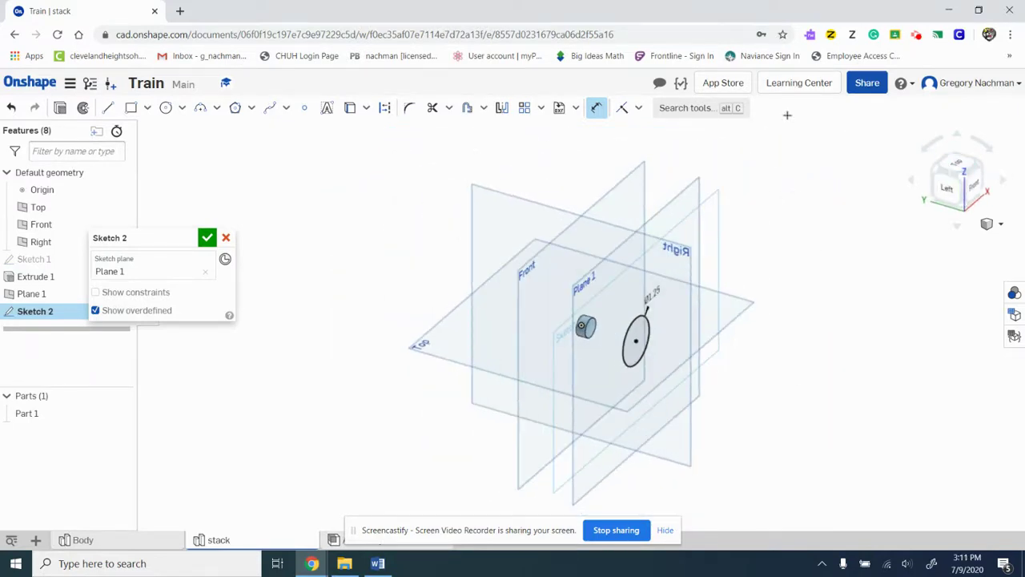
pyautogui.click(206, 238)
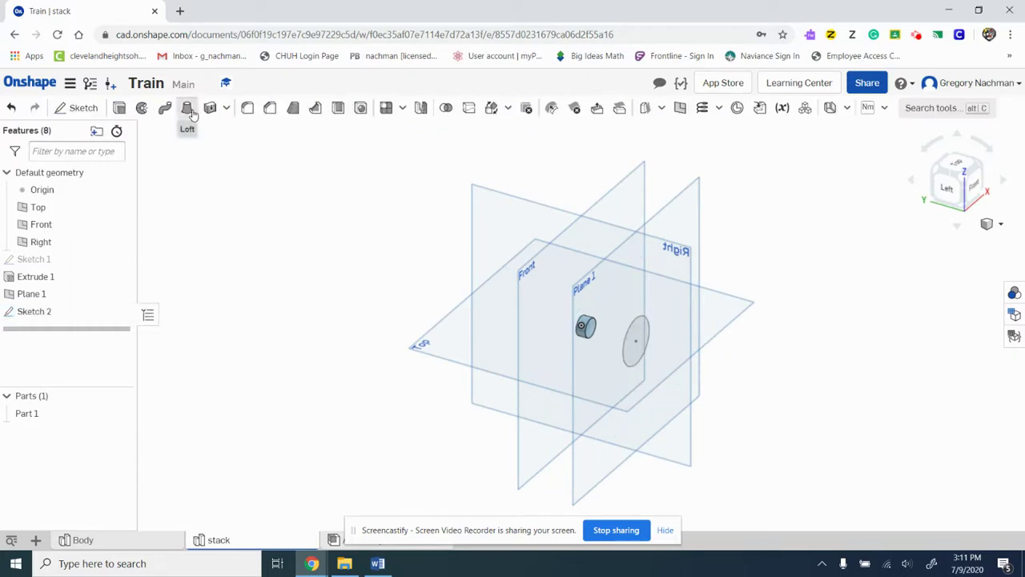
# - Try a loft from the cylinder's end face to the Sketch 2 circle, then cancel it
pyautogui.click(189, 109)
pyautogui.click(589, 326)
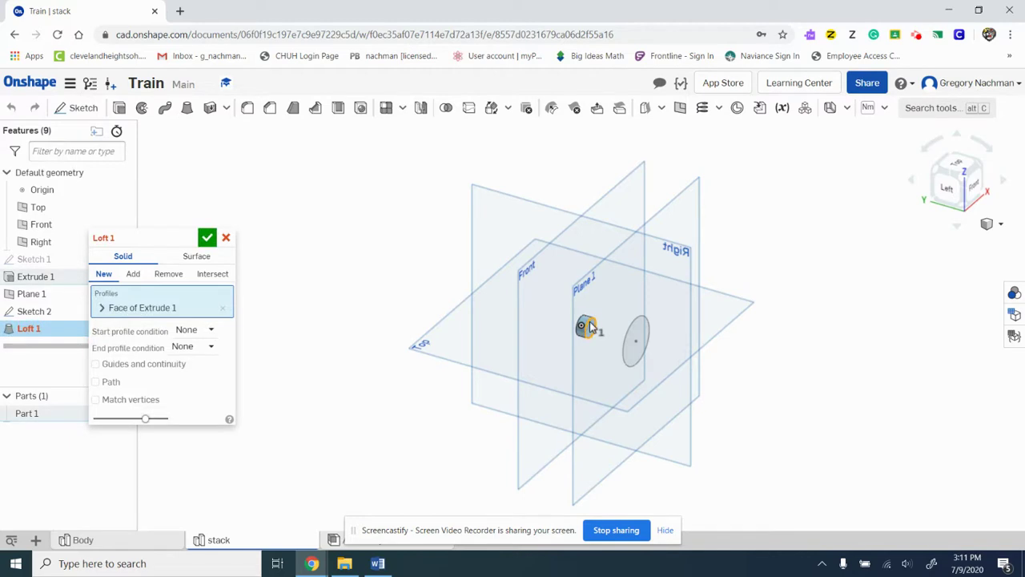
pyautogui.click(636, 336)
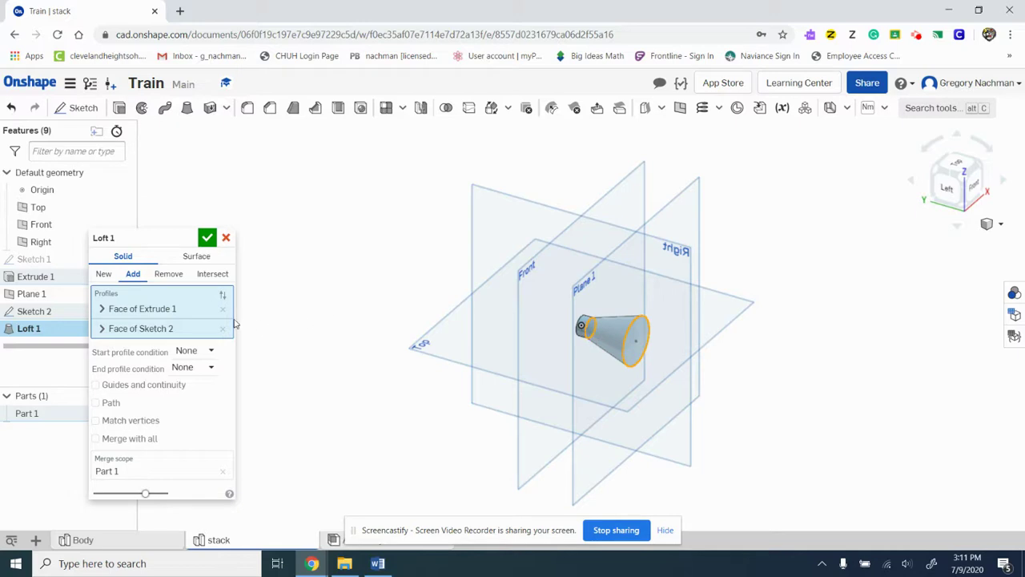
pyautogui.scroll(5, 600, 293)
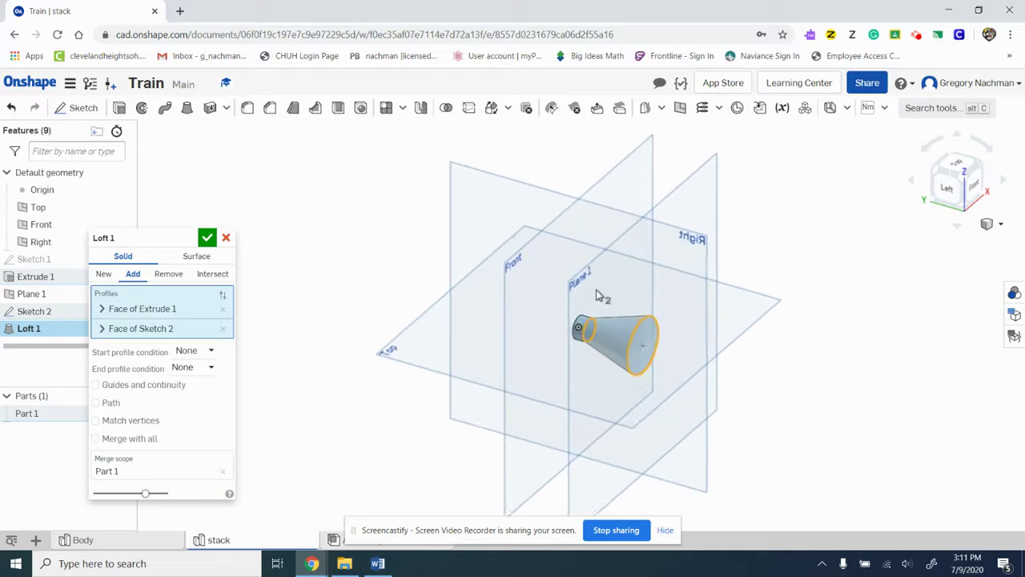
pyautogui.click(226, 238)
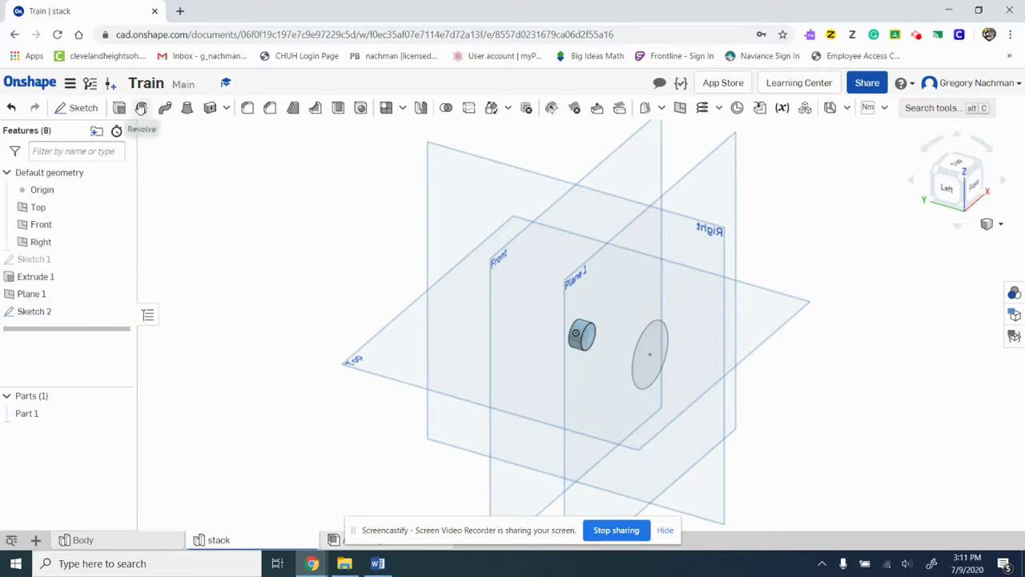
# - Loft the cylinder's end face to the Ø1.25 Sketch 2 circle, forming a solid cone
pyautogui.click(187, 109)
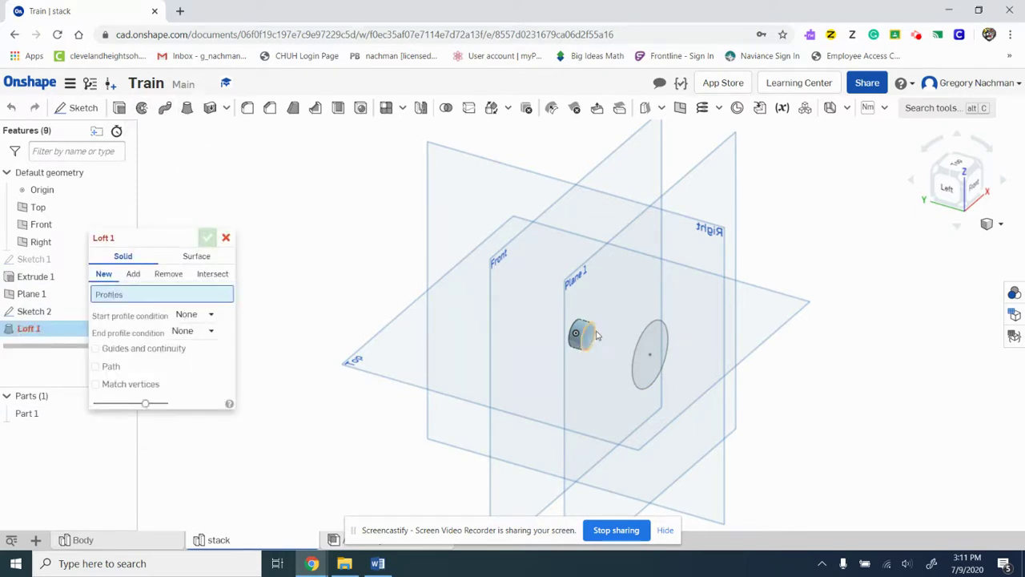
pyautogui.click(594, 331)
pyautogui.click(641, 338)
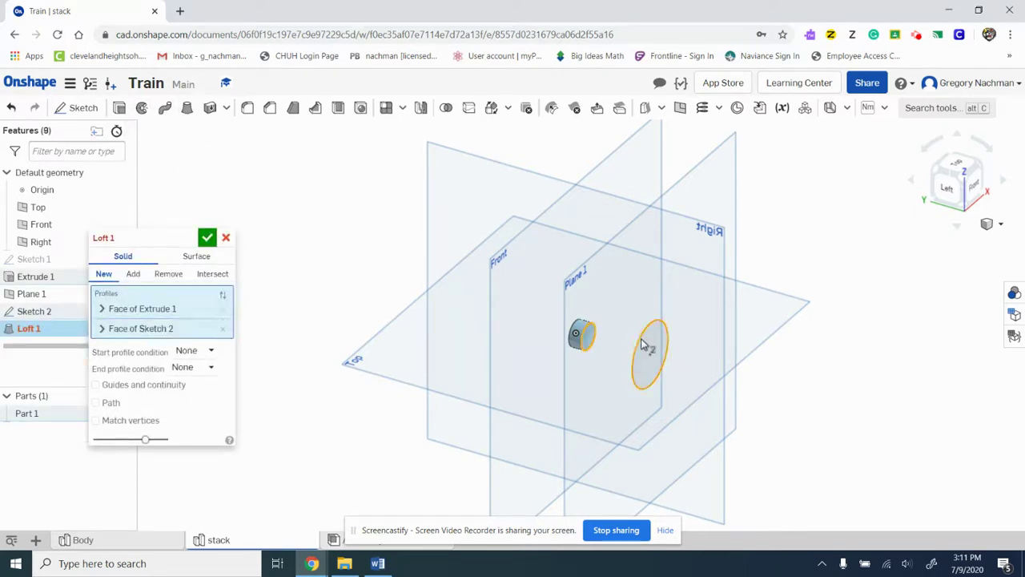
pyautogui.click(207, 237)
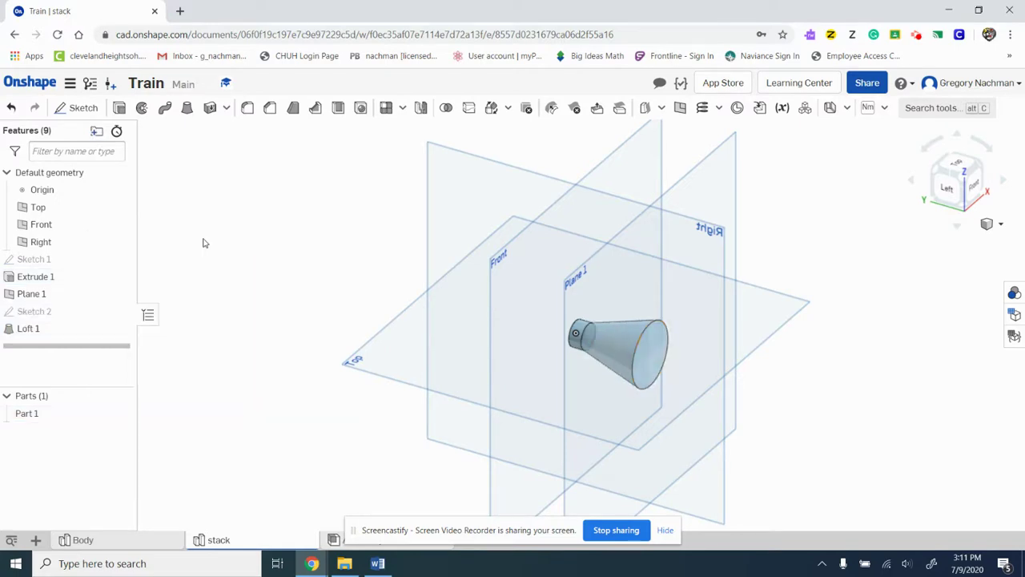
pyautogui.click(974, 183)
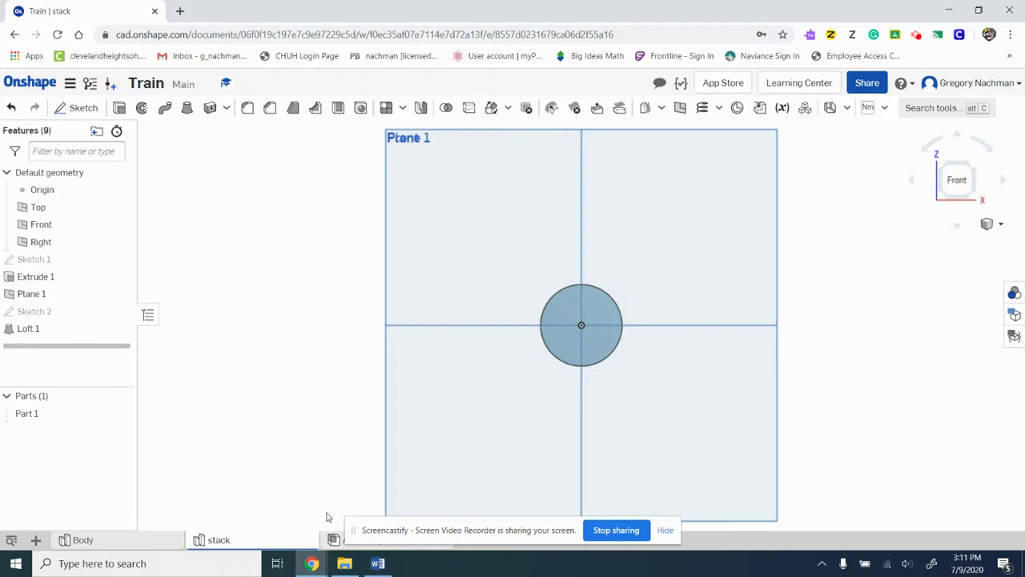
pyautogui.click(377, 563)
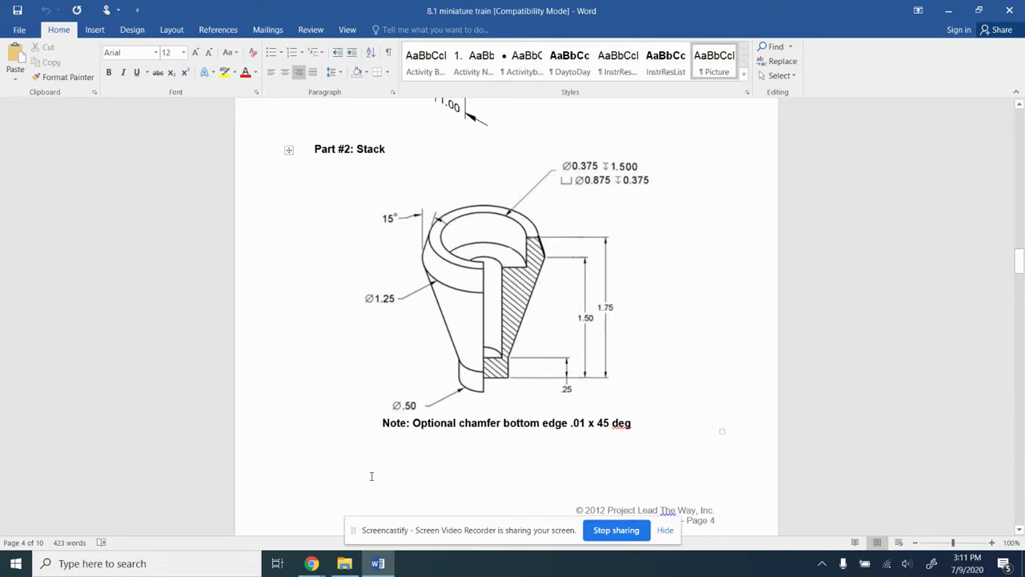
pyautogui.moveTo(313, 566)
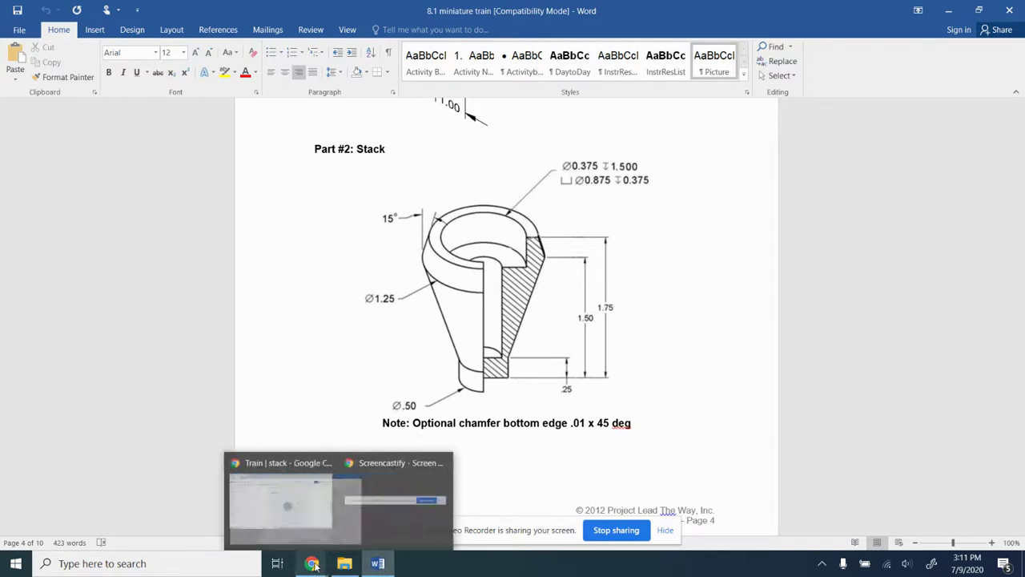
pyautogui.click(255, 518)
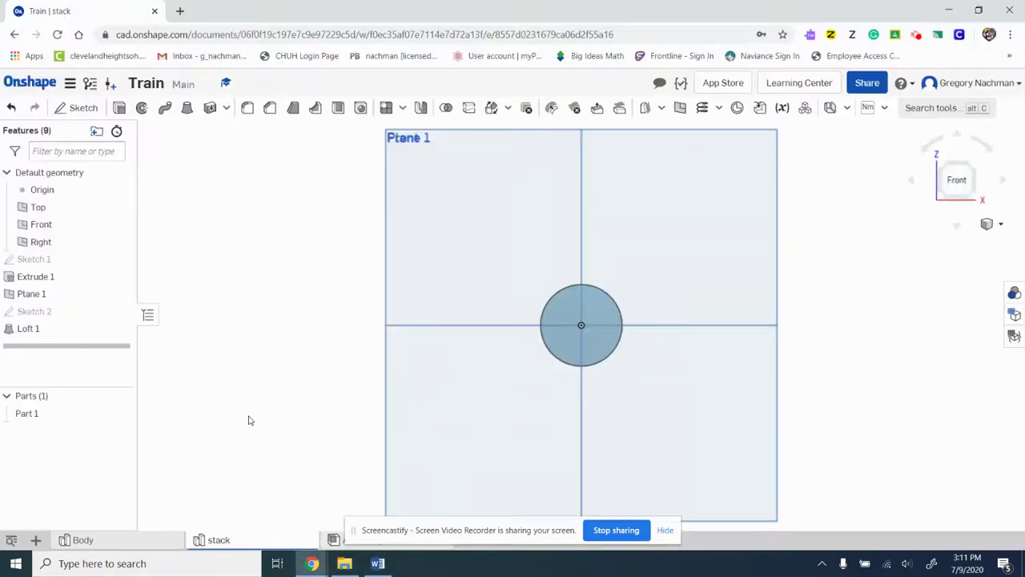
# - Start a sketch with a circle on the cone's large end face, then cancel it
pyautogui.click(80, 108)
pyautogui.click(611, 310)
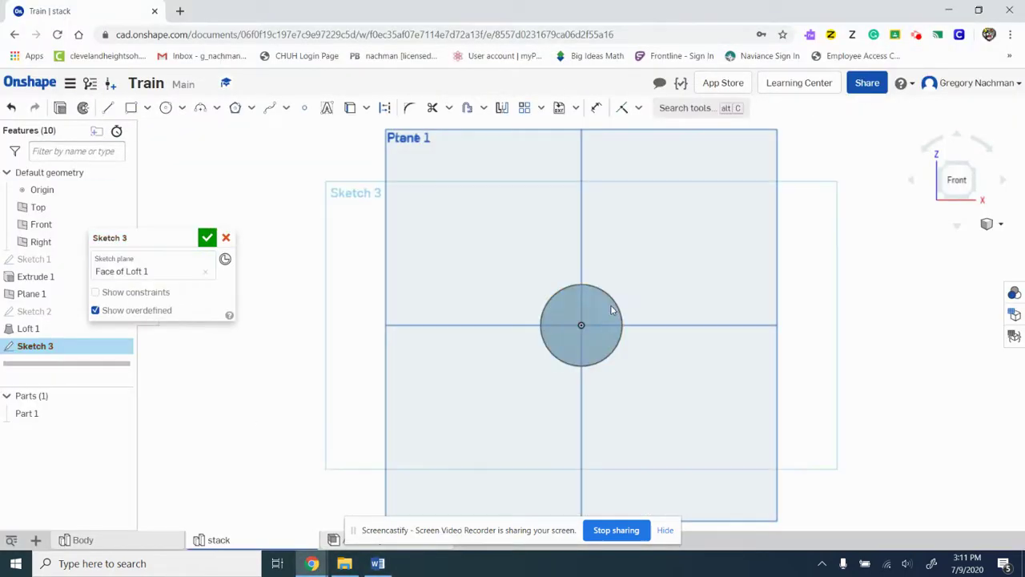
pyautogui.click(942, 172)
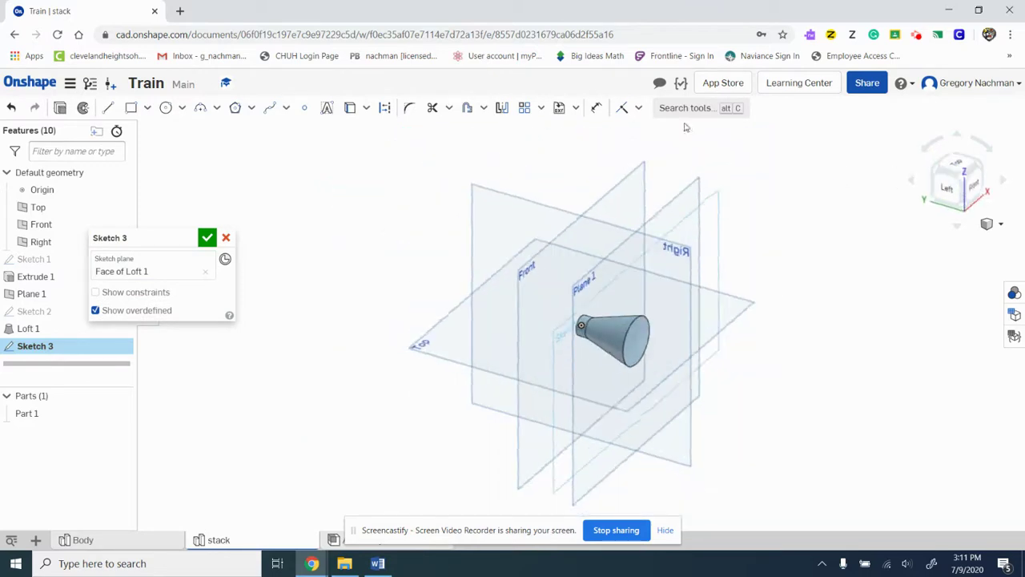
pyautogui.click(165, 107)
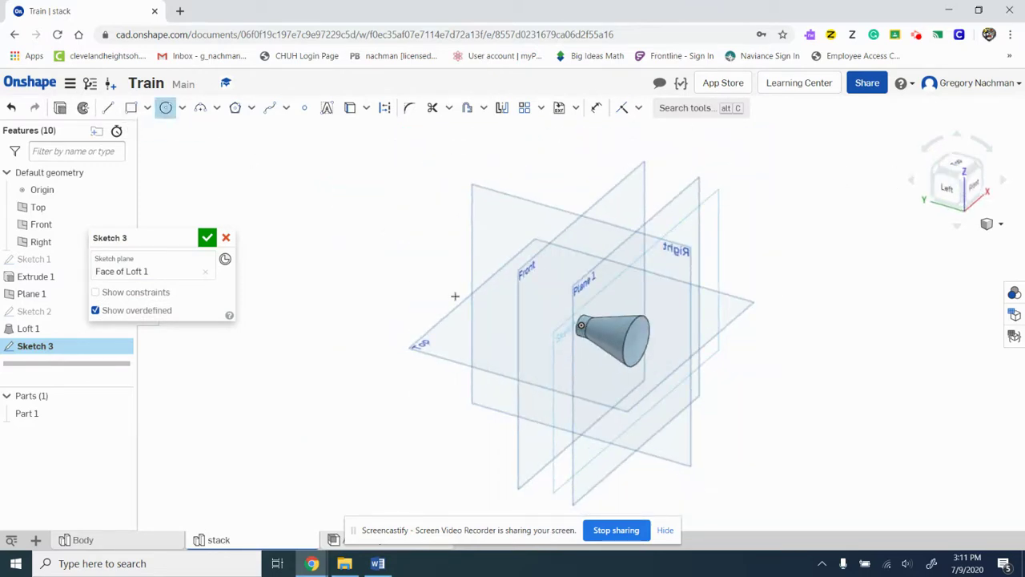
pyautogui.click(643, 344)
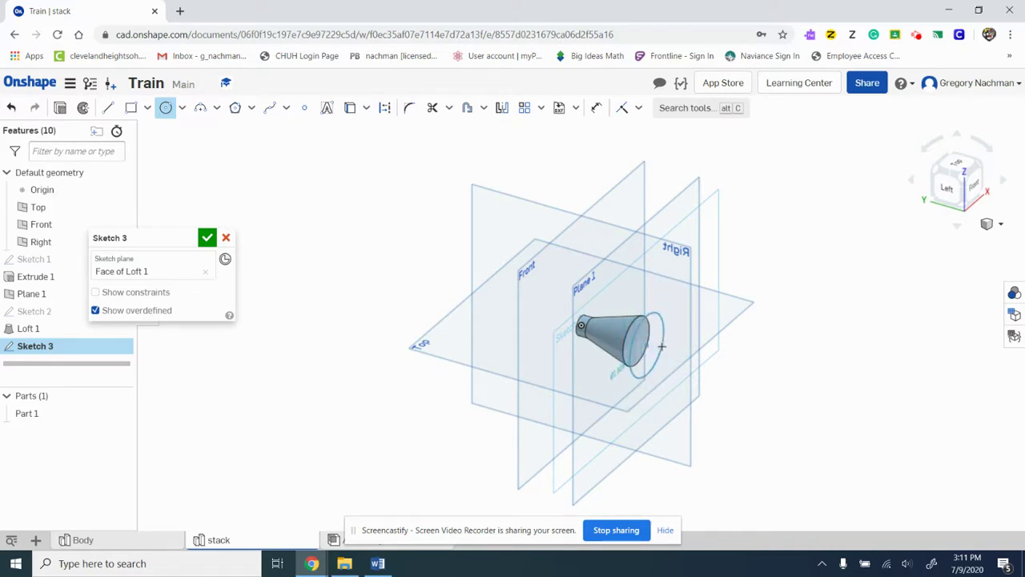
pyautogui.press('Escape')
pyautogui.click(226, 238)
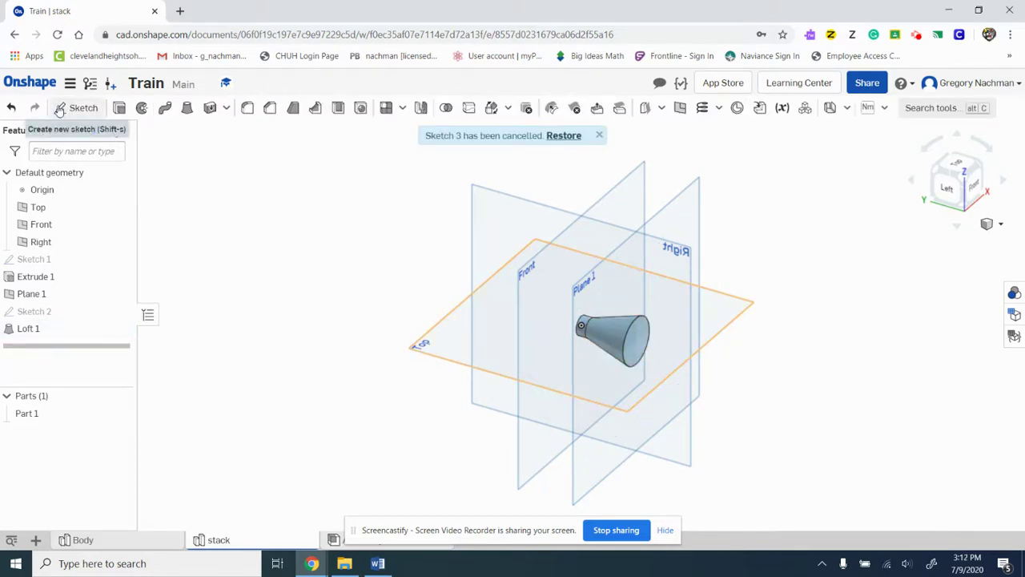
# - Create Sketch 3 on the cone's large end face with a circle about Ø1.274
pyautogui.click(60, 109)
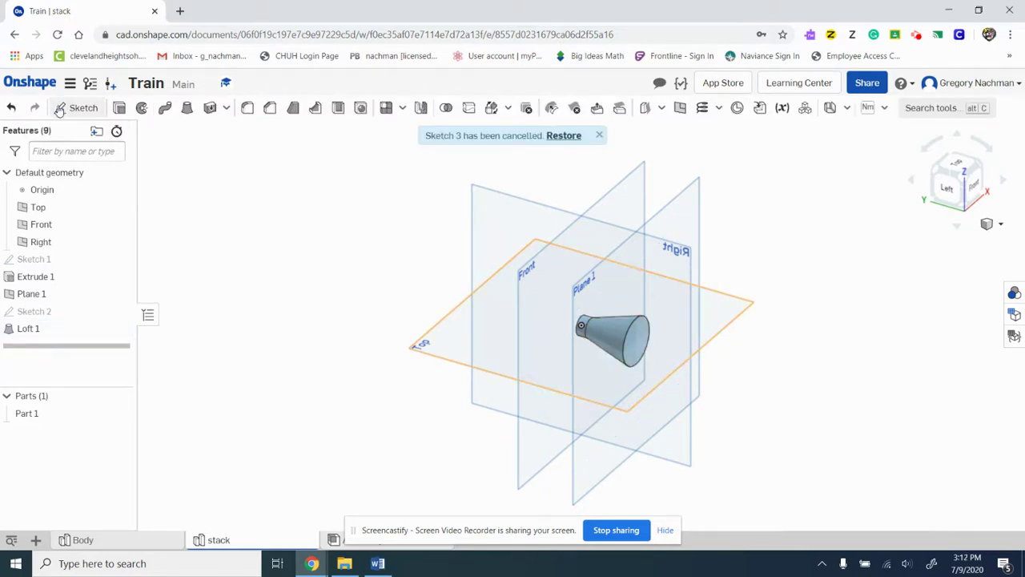
pyautogui.click(638, 323)
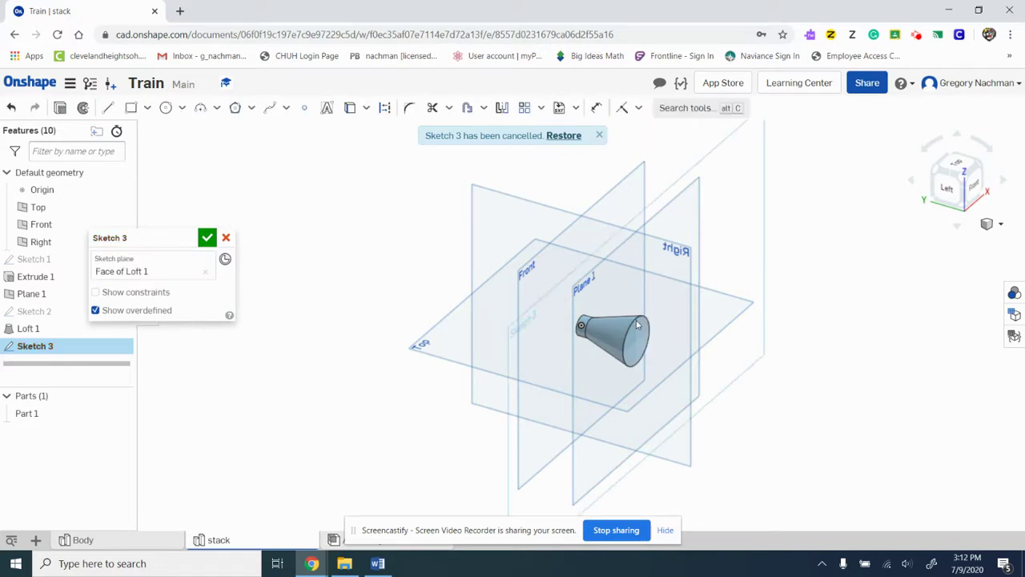
pyautogui.click(165, 108)
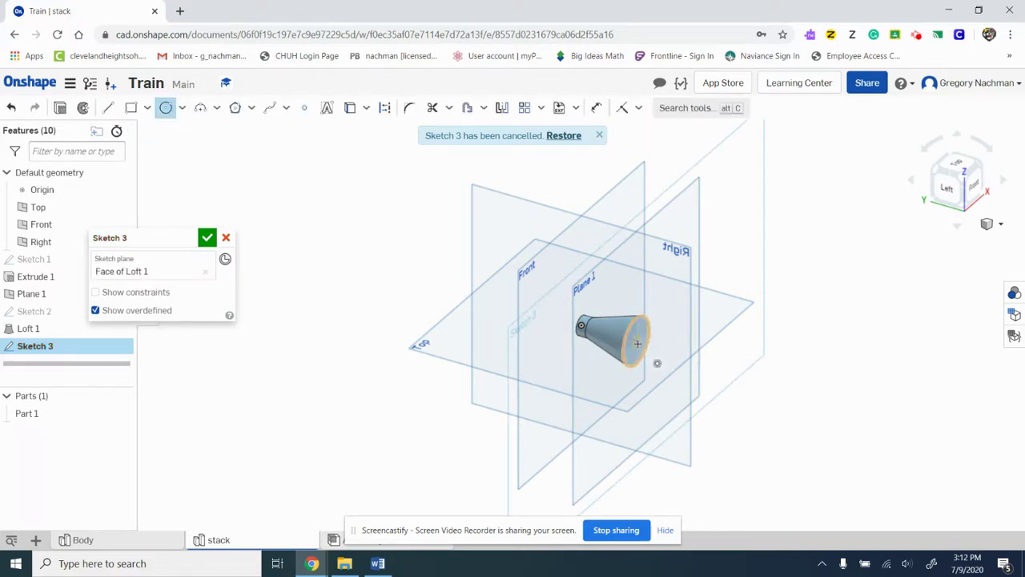
pyautogui.press('n')
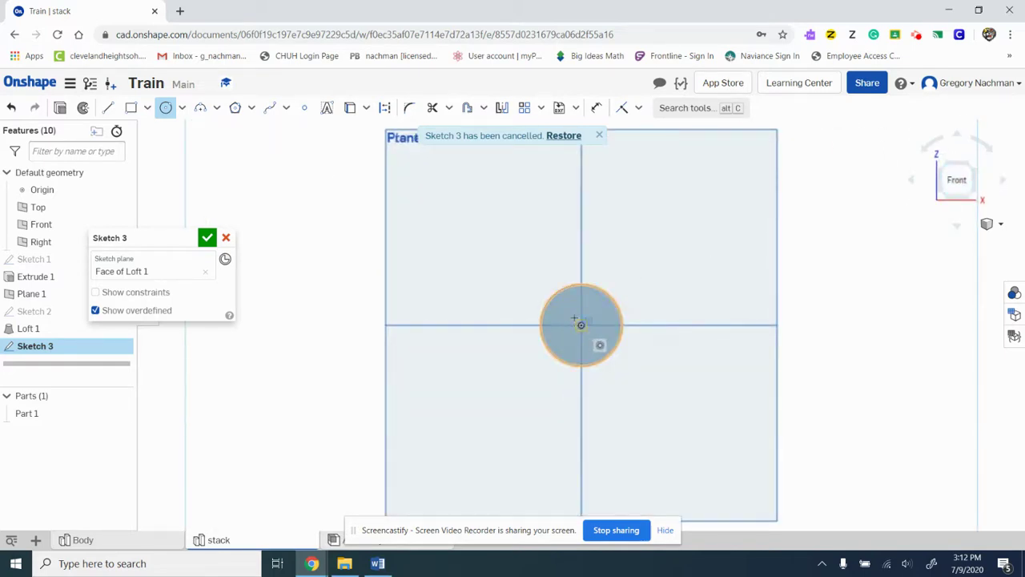
pyautogui.click(574, 318)
pyautogui.click(552, 296)
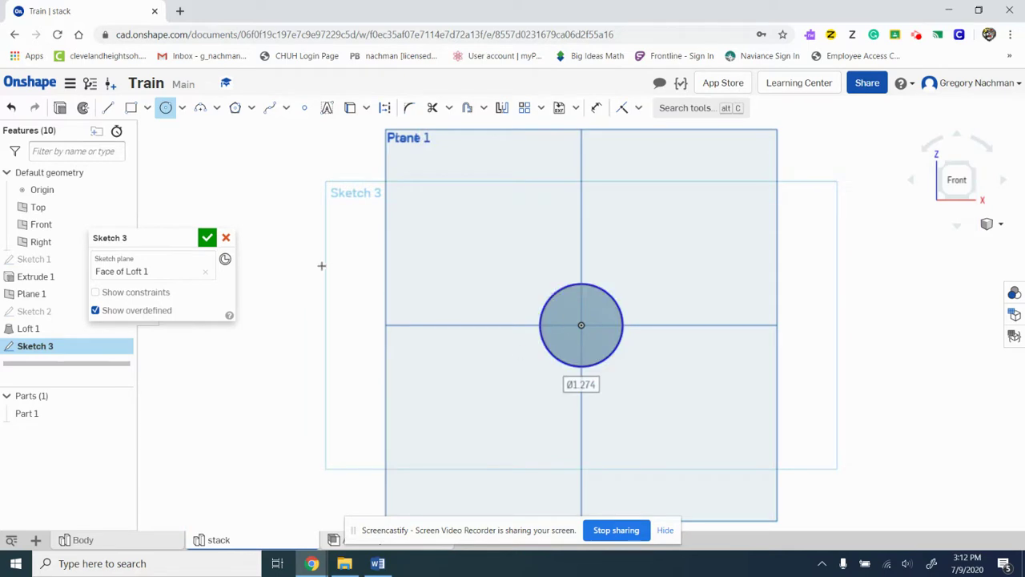
pyautogui.click(208, 239)
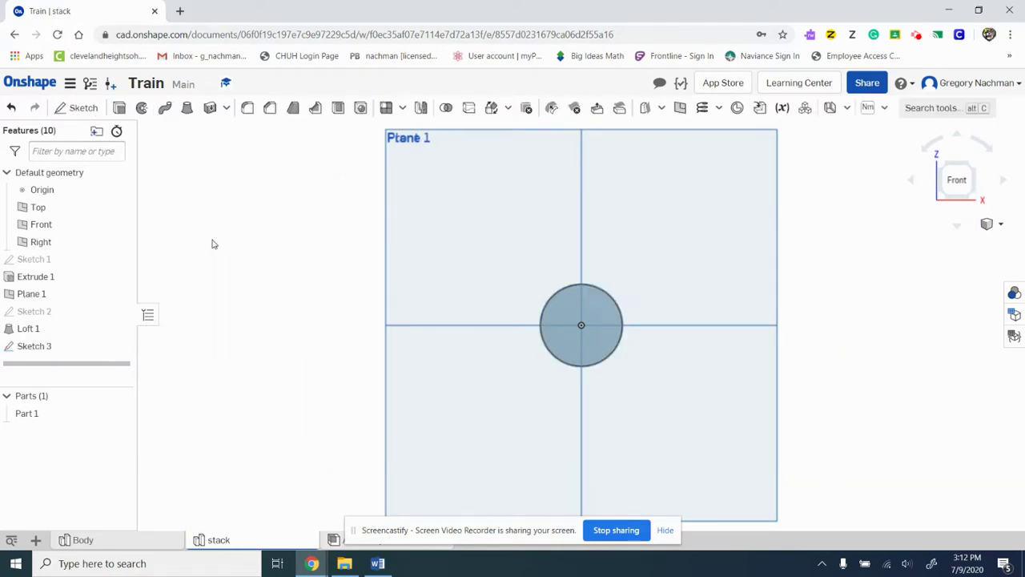
# - Edit Sketch 3 to project the loft's end circle and dimension it Ø1.25
pyautogui.doubleClick(27, 346)
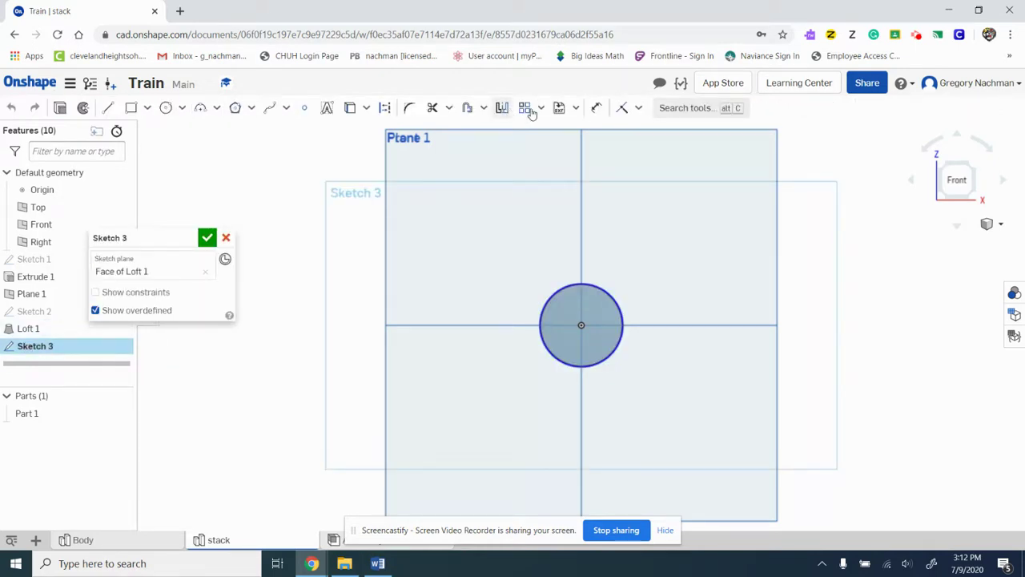
pyautogui.click(596, 107)
pyautogui.click(598, 289)
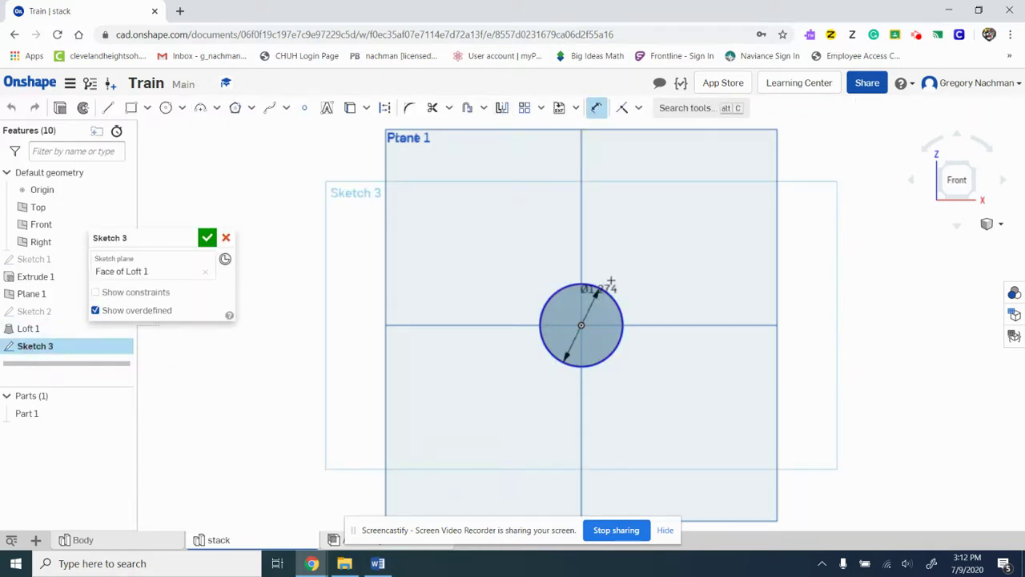
pyautogui.press('d')
pyautogui.click(608, 283)
pyautogui.click(613, 279)
pyautogui.write('1')
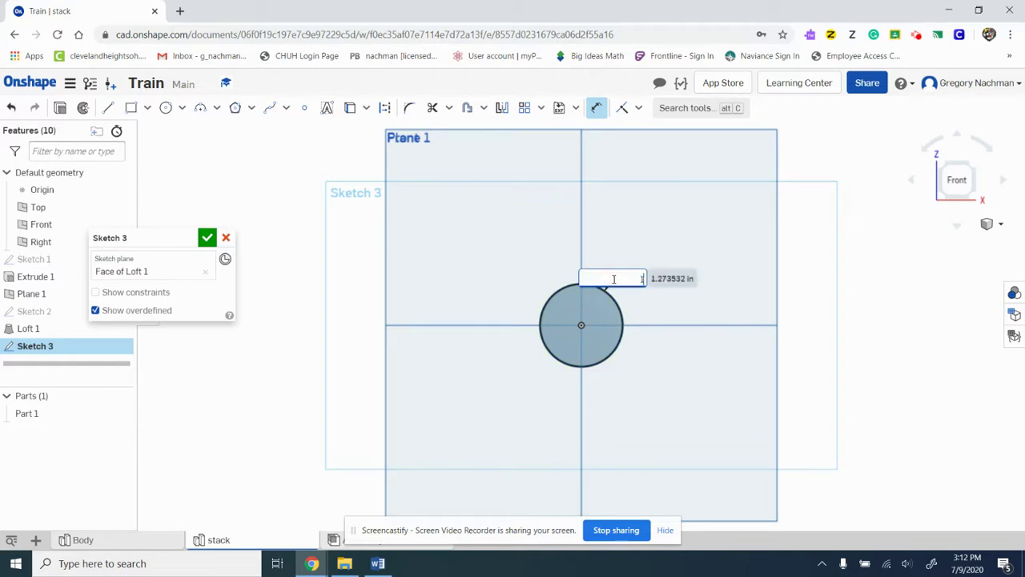
pyautogui.write('.25')
pyautogui.press('Return')
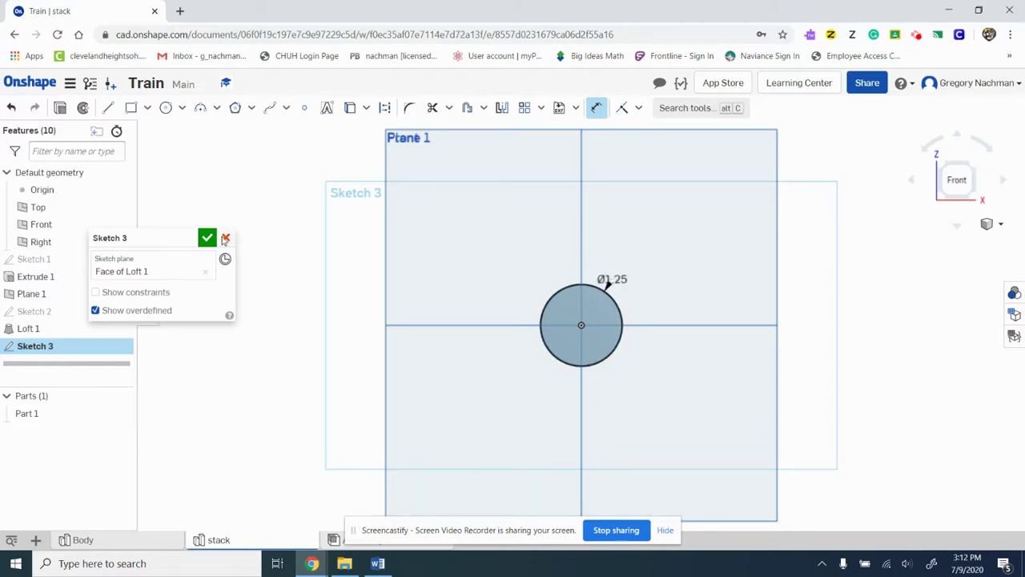
pyautogui.click(206, 238)
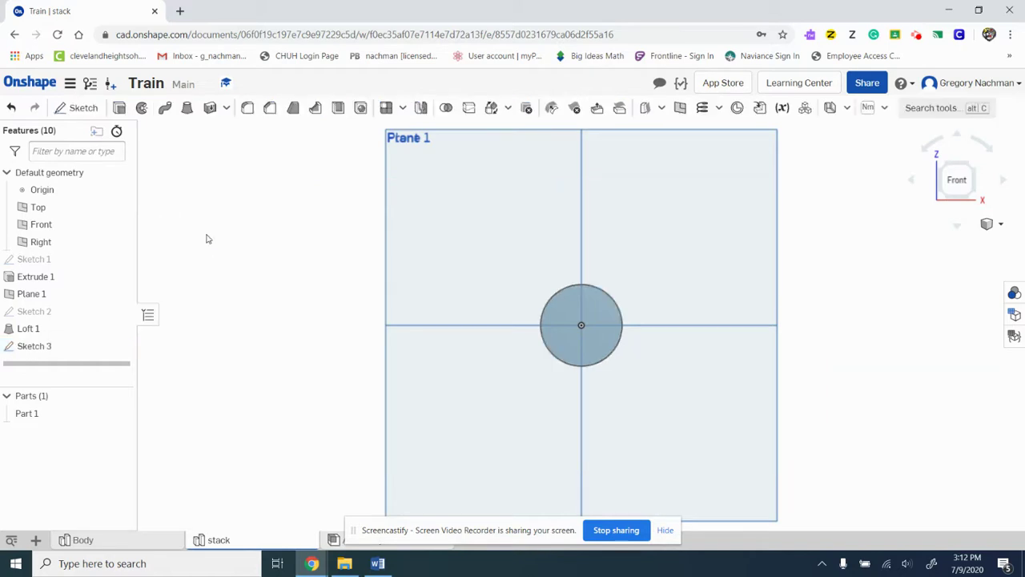
pyautogui.click(121, 109)
# - Extrude the Sketch 3 circle 0.25 in onto the cone's wide end, checking the Word drawing
pyautogui.click(561, 325)
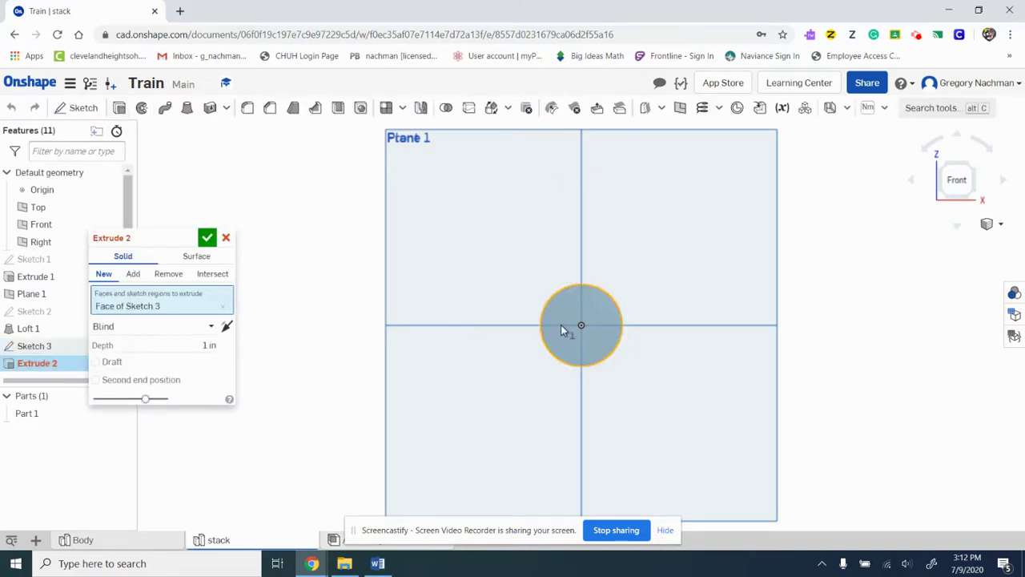
pyautogui.click(940, 166)
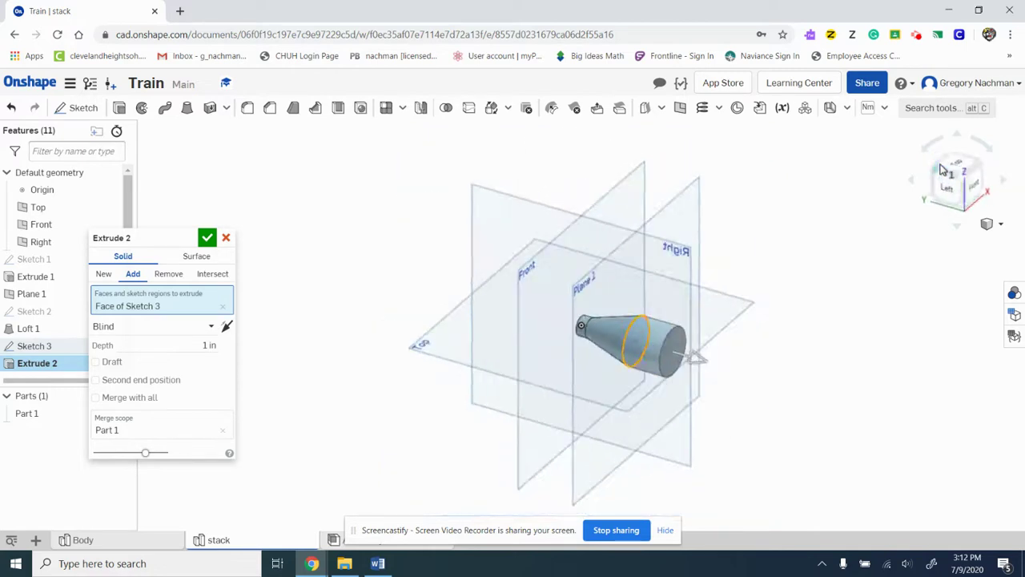
pyautogui.click(378, 564)
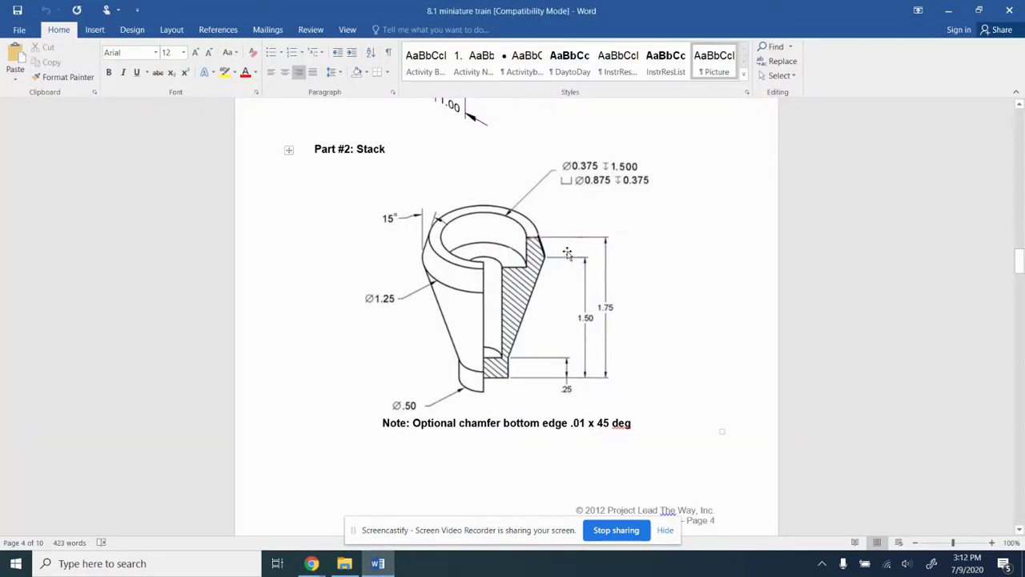
pyautogui.moveTo(311, 563)
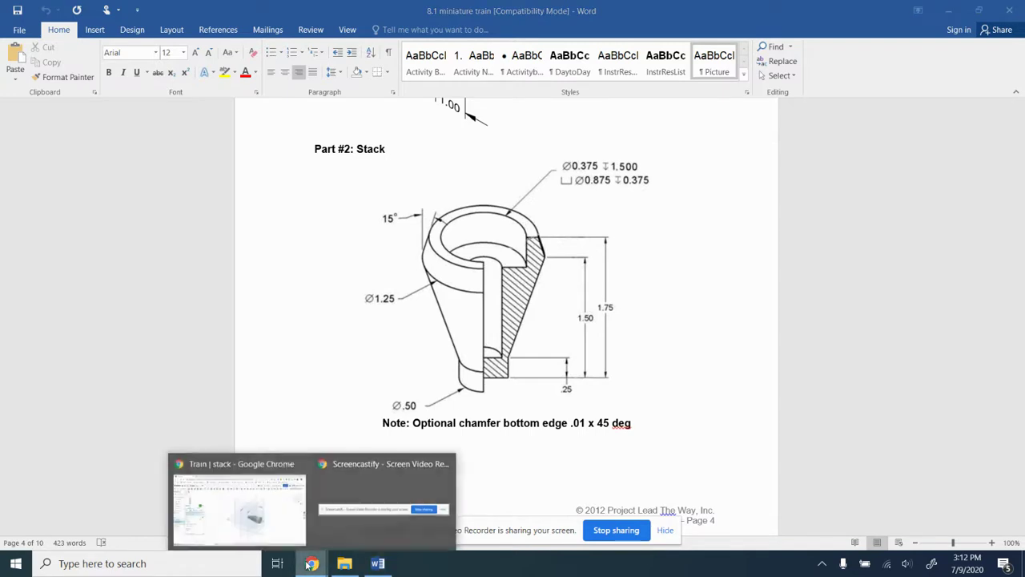
pyautogui.click(259, 523)
pyautogui.click(205, 343)
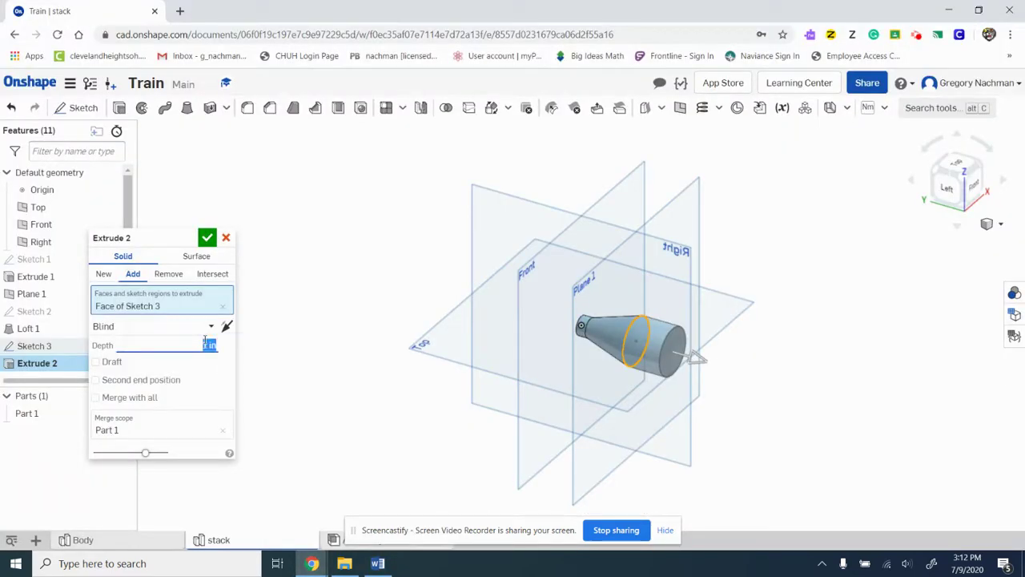
pyautogui.write('25')
pyautogui.press('Return')
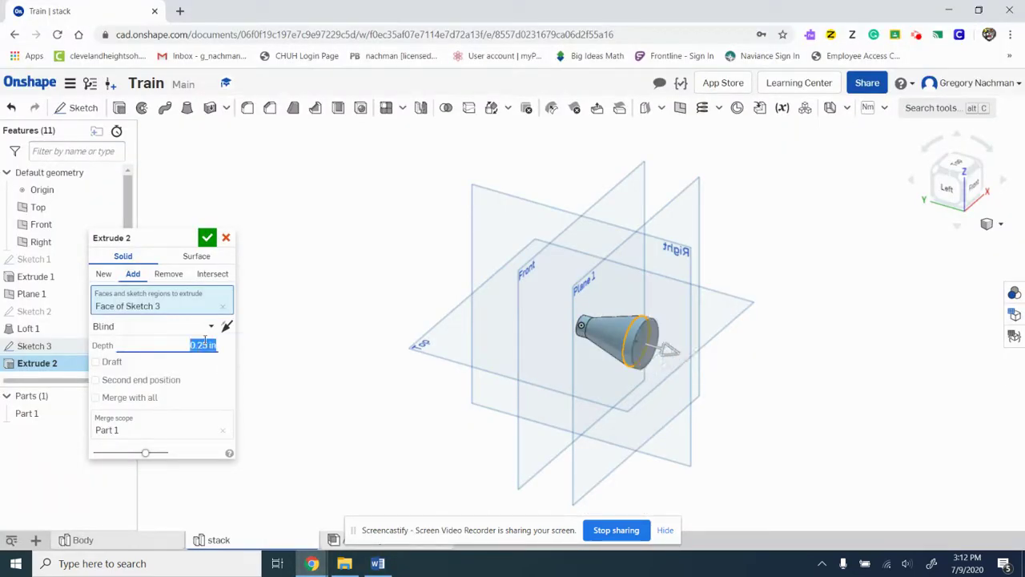
pyautogui.click(206, 237)
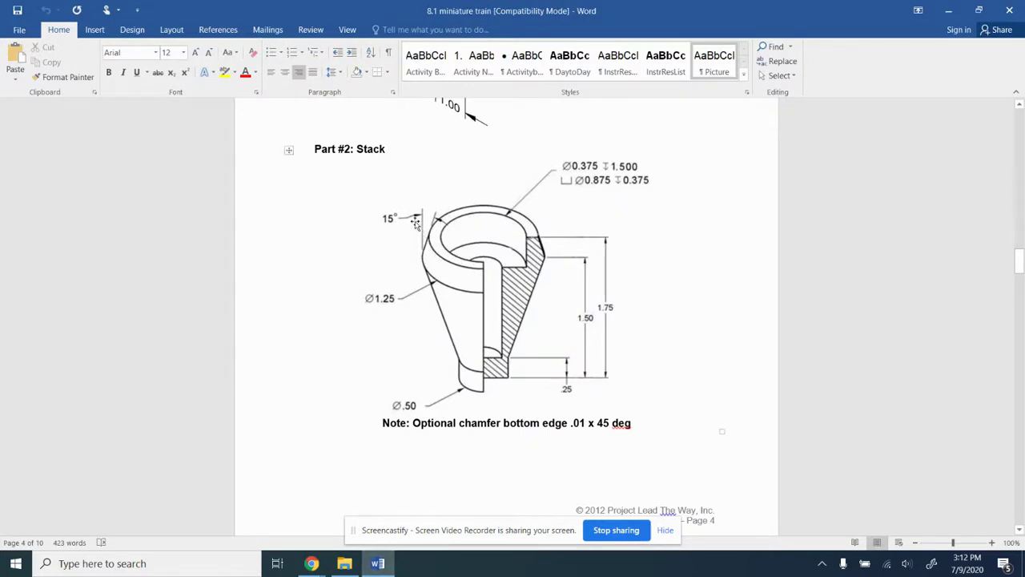
pyautogui.click(312, 563)
# - Start a distance-and-angle chamfer on the cylinder's outer end edge
pyautogui.click(259, 525)
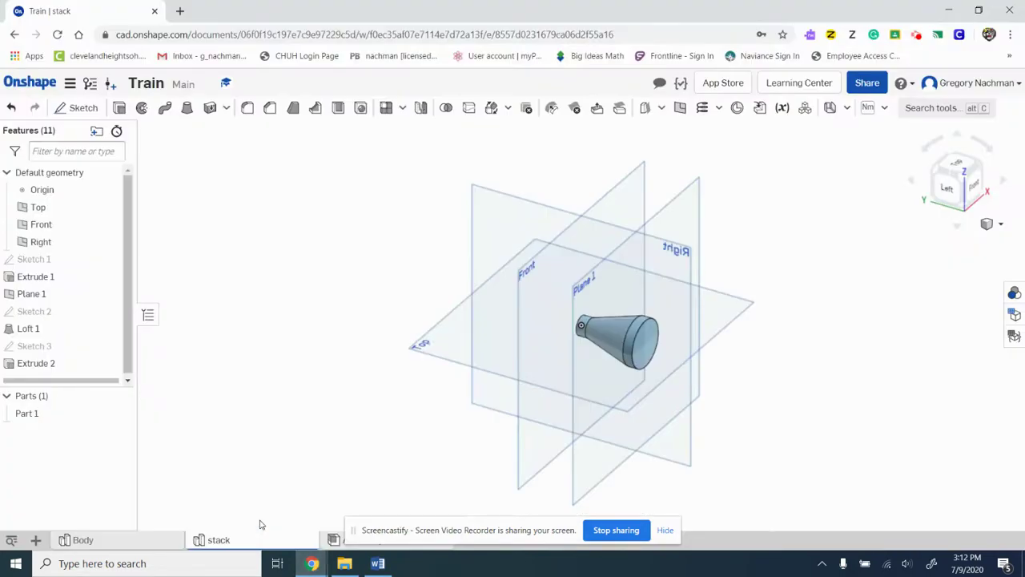
pyautogui.click(269, 110)
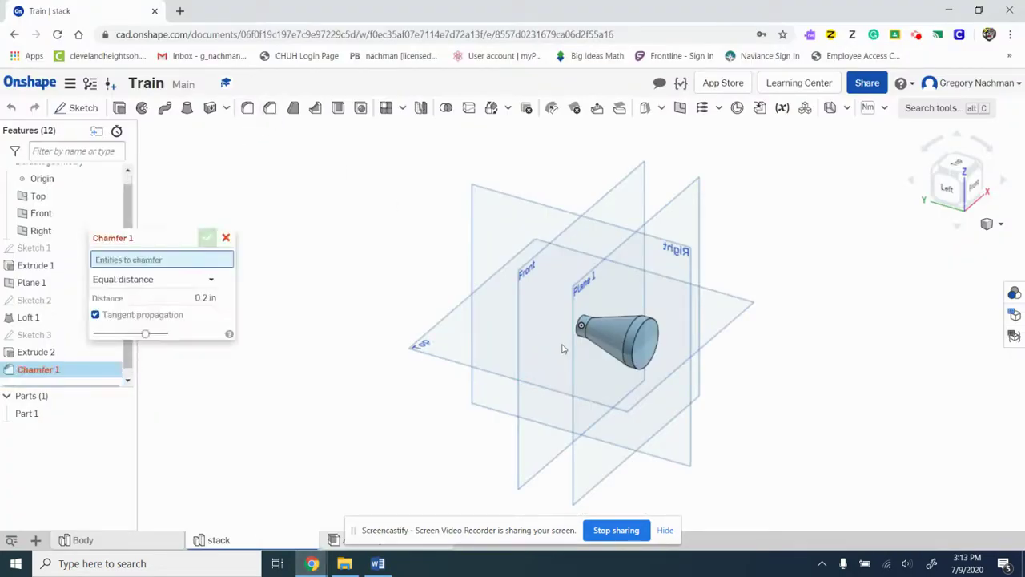
pyautogui.click(639, 351)
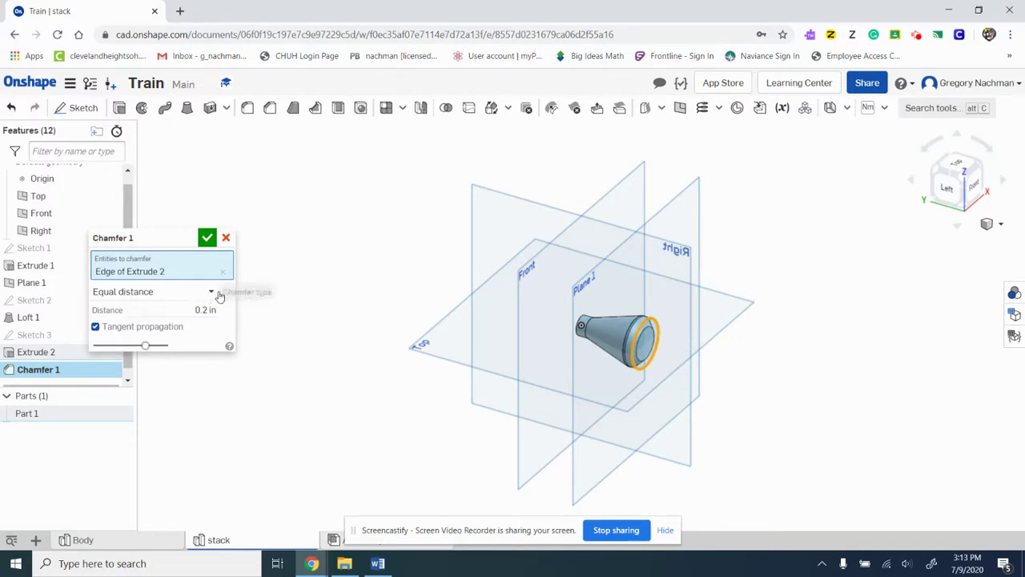
pyautogui.click(215, 293)
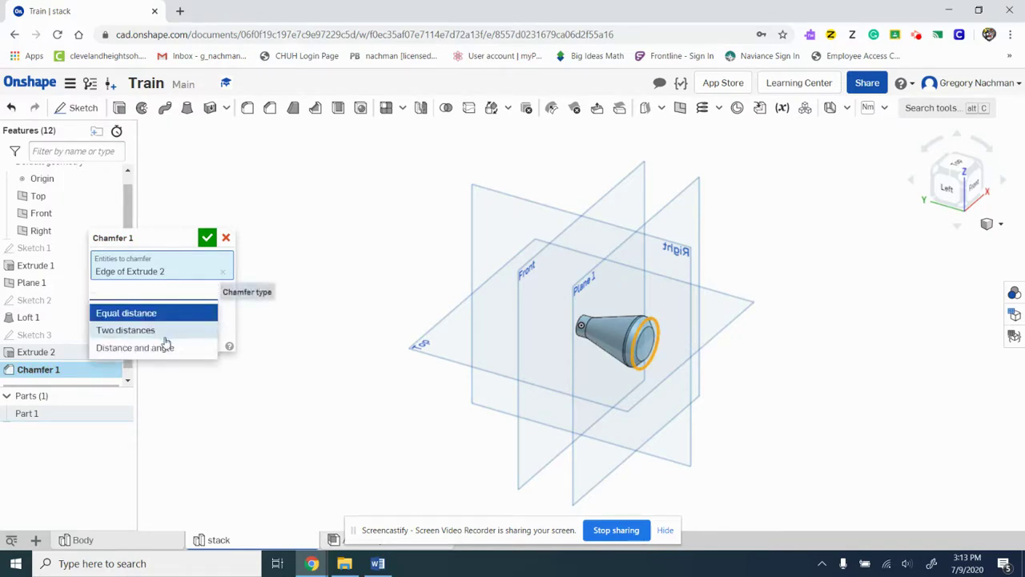
pyautogui.click(163, 348)
# - Set the chamfer to 0.25 in distance and 15° angle, then accept it
pyautogui.click(194, 327)
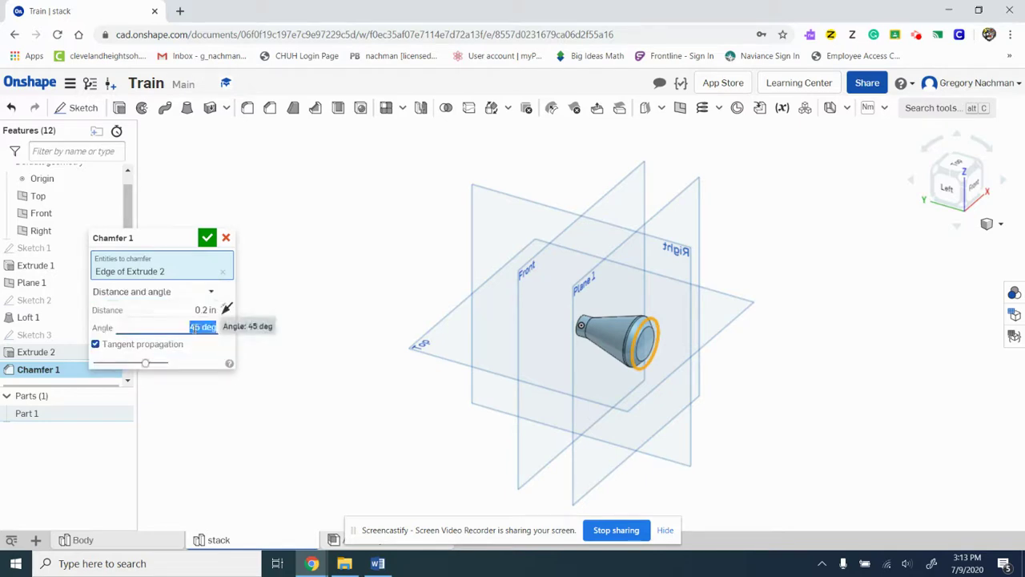
pyautogui.write('15')
pyautogui.click(201, 310)
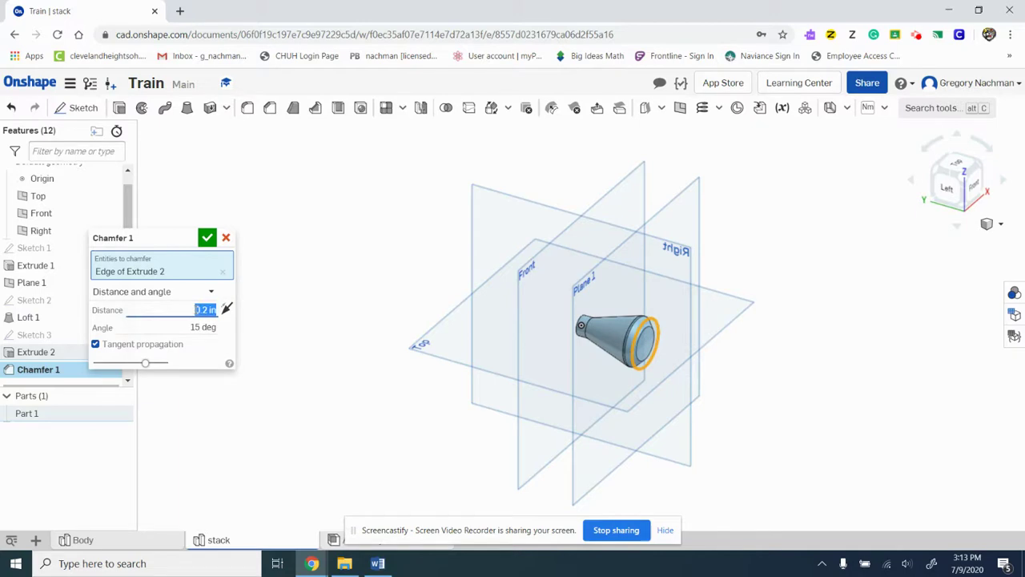
pyautogui.write('2')
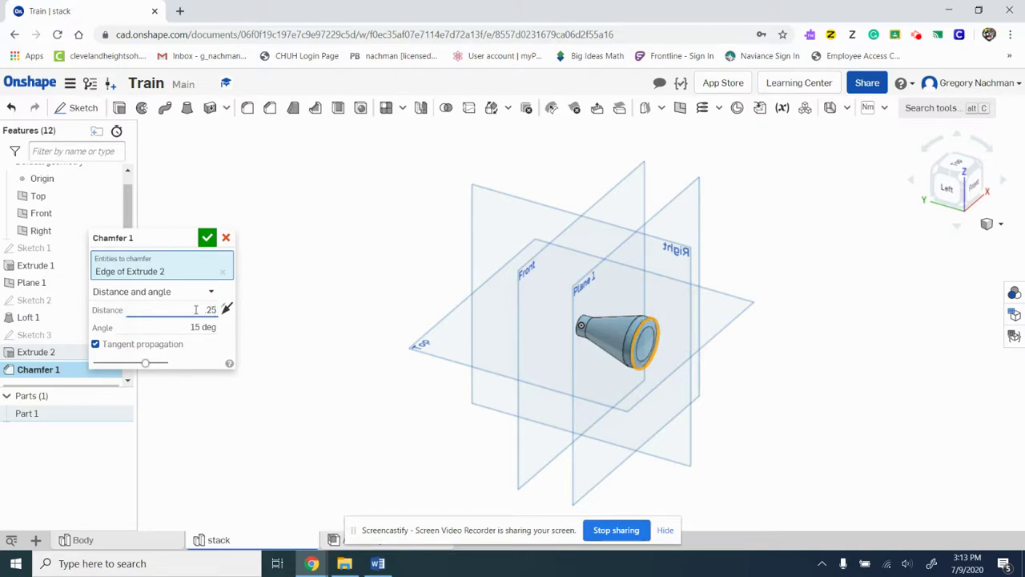
pyautogui.write('5')
pyautogui.press('Return')
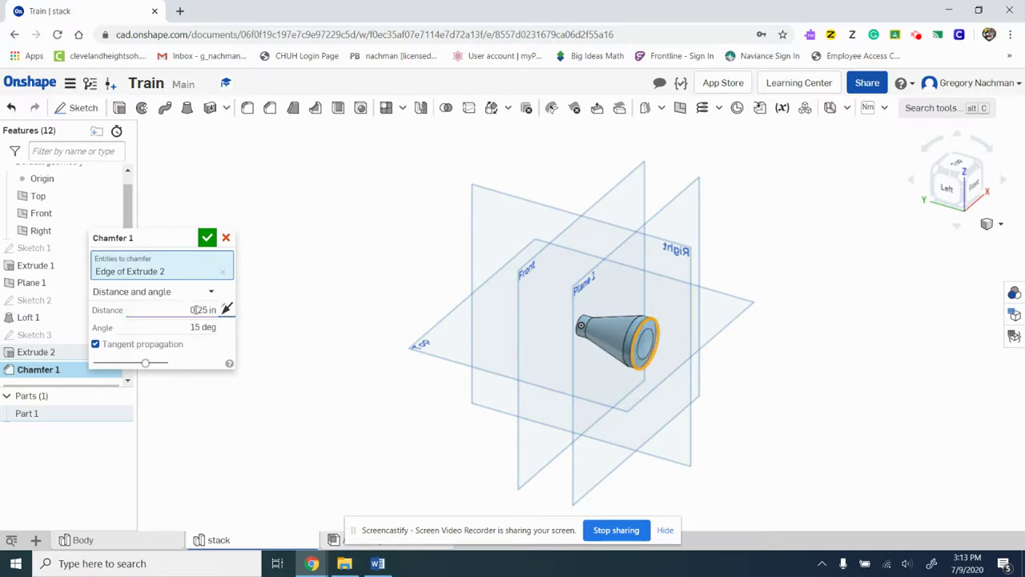
pyautogui.click(226, 311)
pyautogui.click(227, 311)
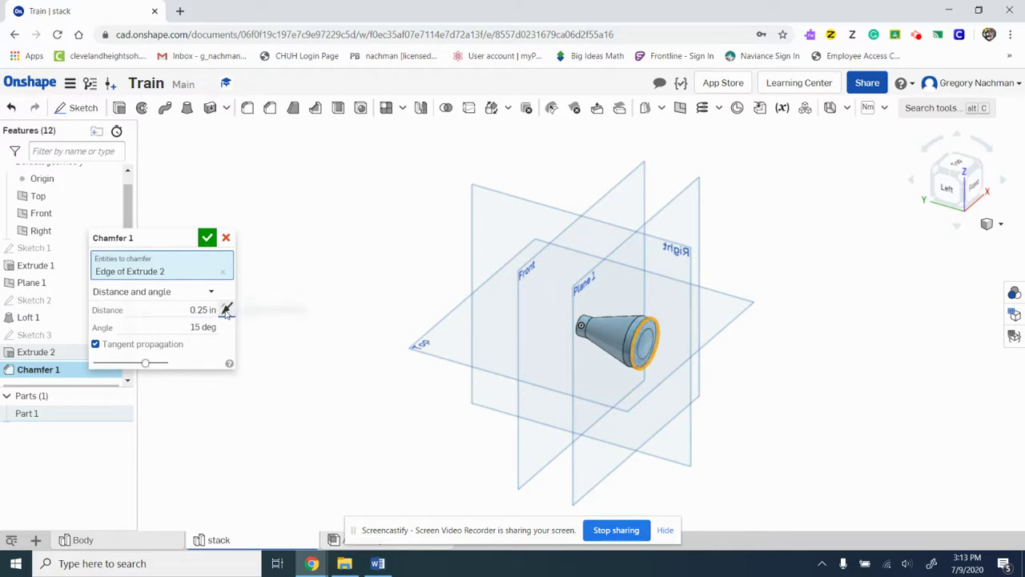
pyautogui.click(227, 311)
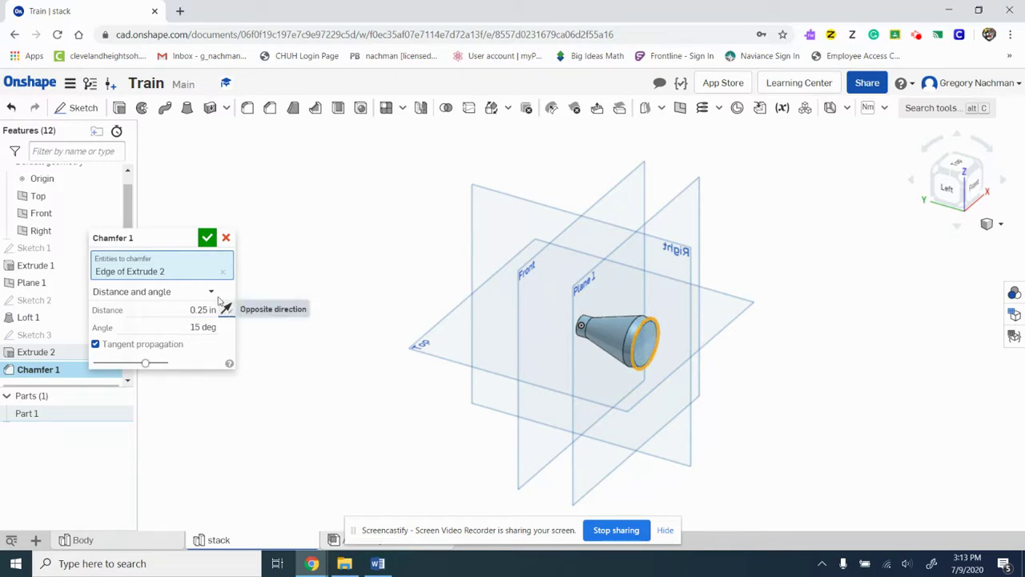
pyautogui.click(206, 238)
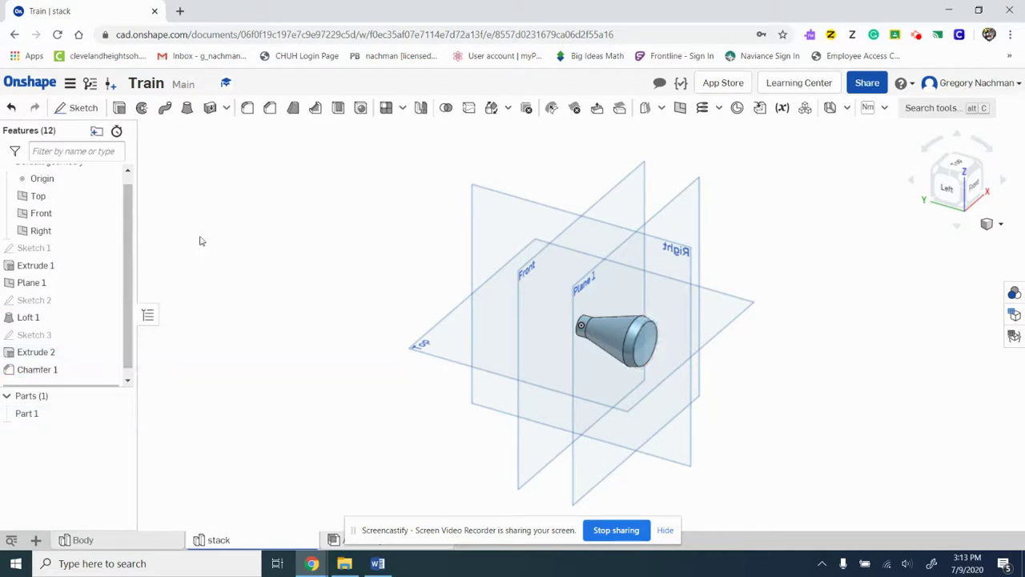
pyautogui.click(77, 108)
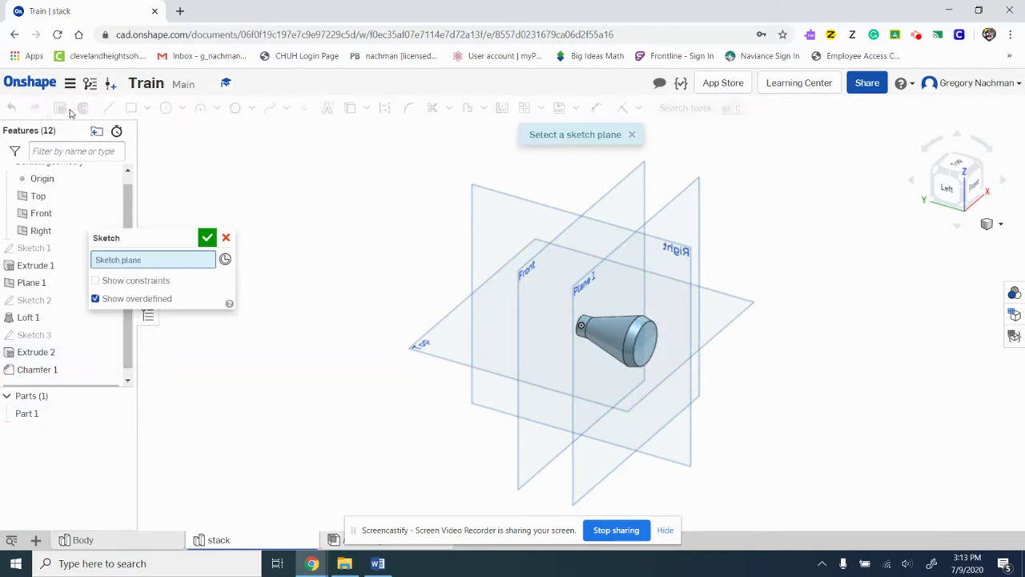
# - Start Sketch 4 on the cylinder's flat end face and draw a circle centred on the part's axis
pyautogui.click(655, 355)
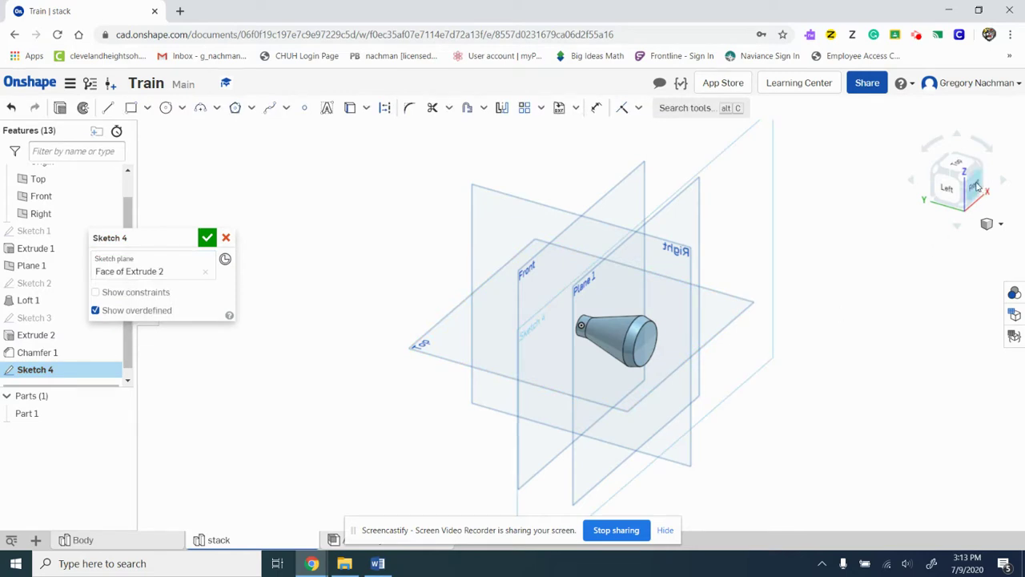
pyautogui.press('n')
pyautogui.click(165, 108)
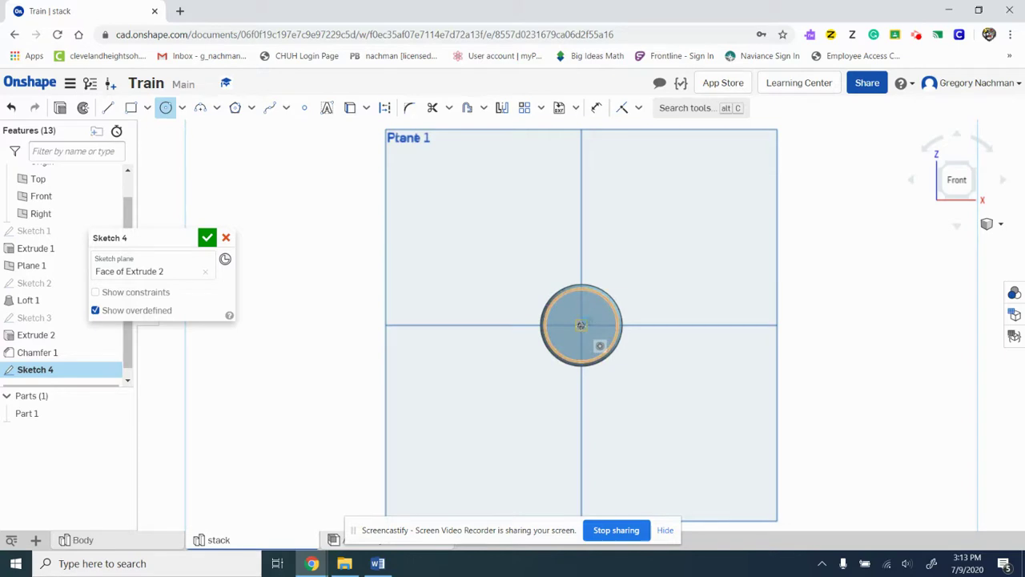
pyautogui.click(581, 324)
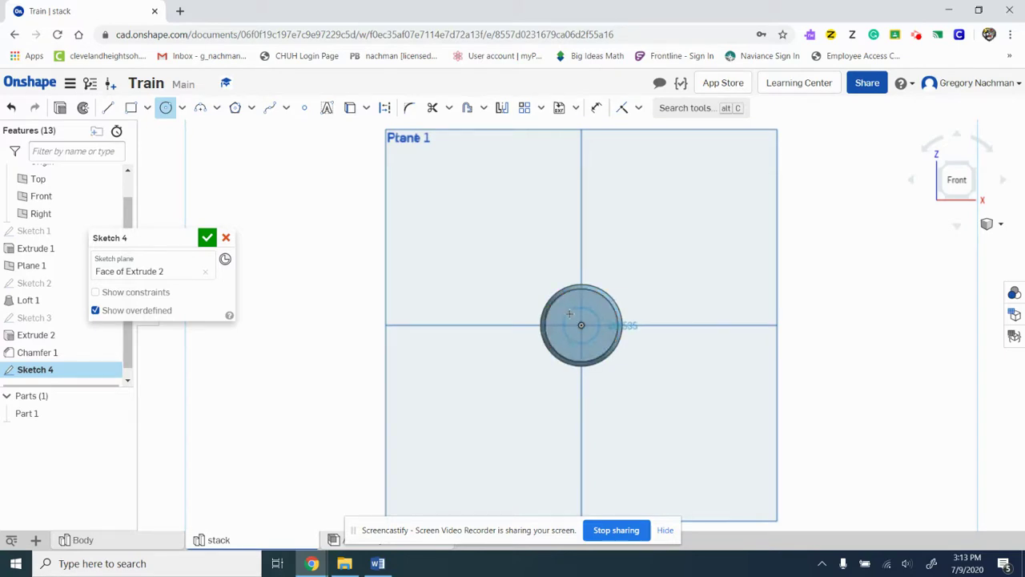
pyautogui.click(570, 314)
# - Check the Stack drawing in Word, then return to the Onshape document
pyautogui.click(314, 565)
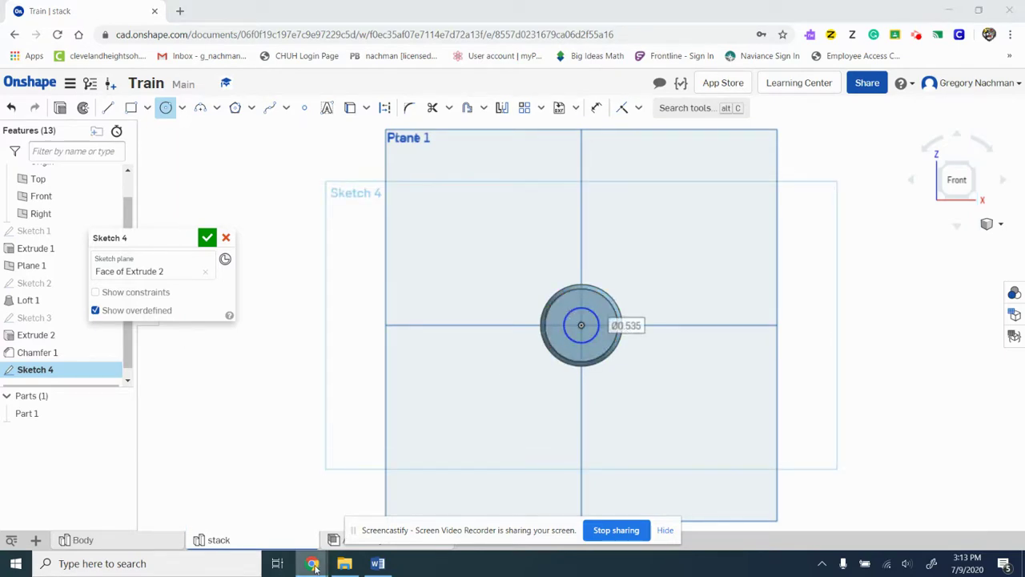
pyautogui.click(377, 563)
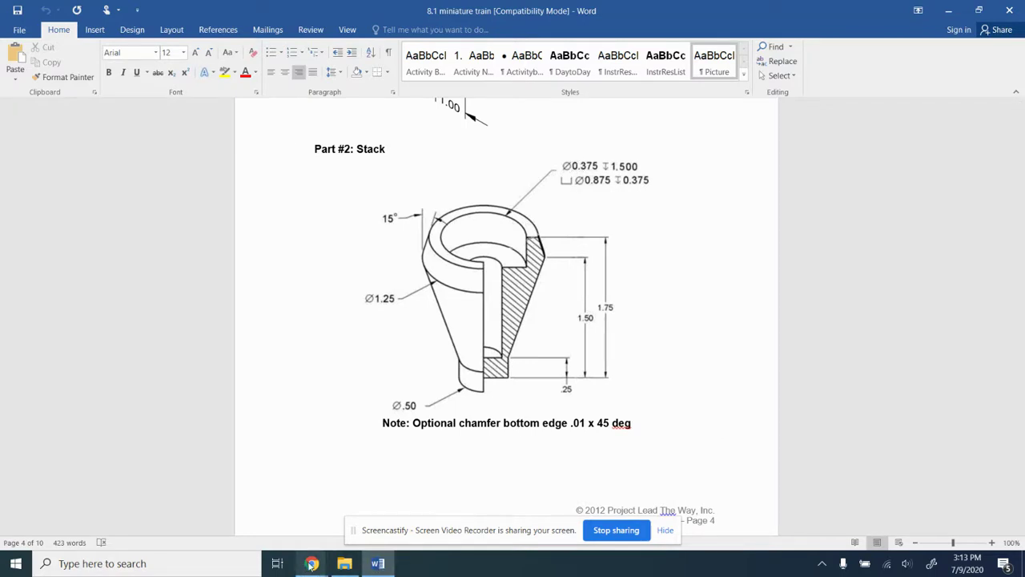
pyautogui.moveTo(311, 564)
pyautogui.click(272, 492)
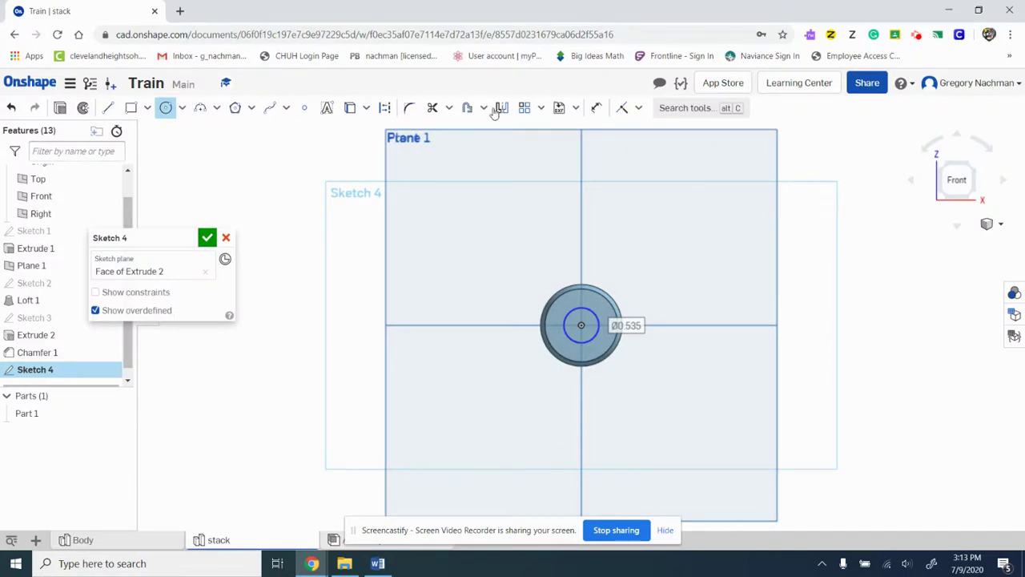
# - Dimension the inner circle to a 0.375 diameter and finish Sketch 4
pyautogui.click(599, 109)
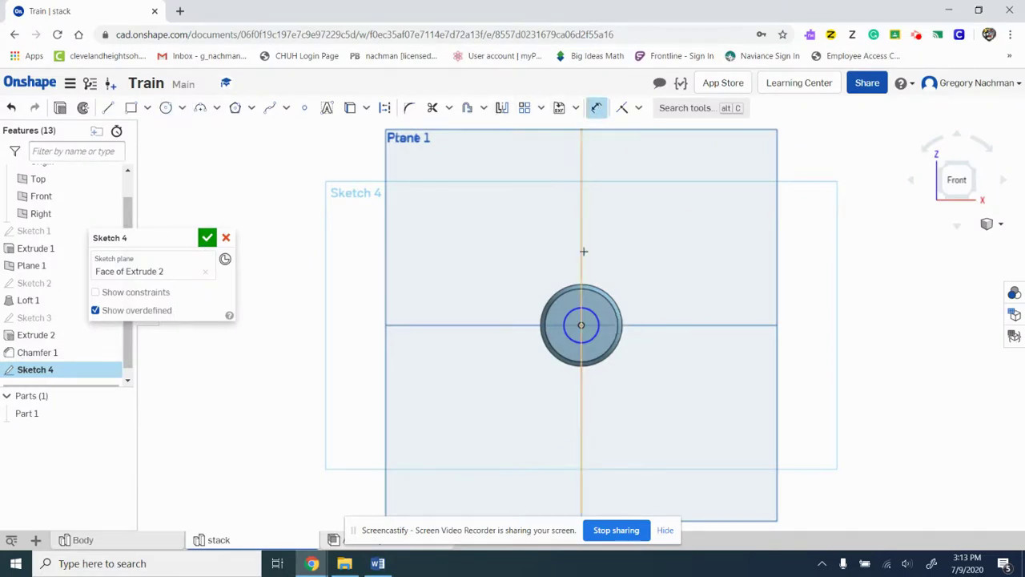
pyautogui.click(595, 314)
pyautogui.click(657, 282)
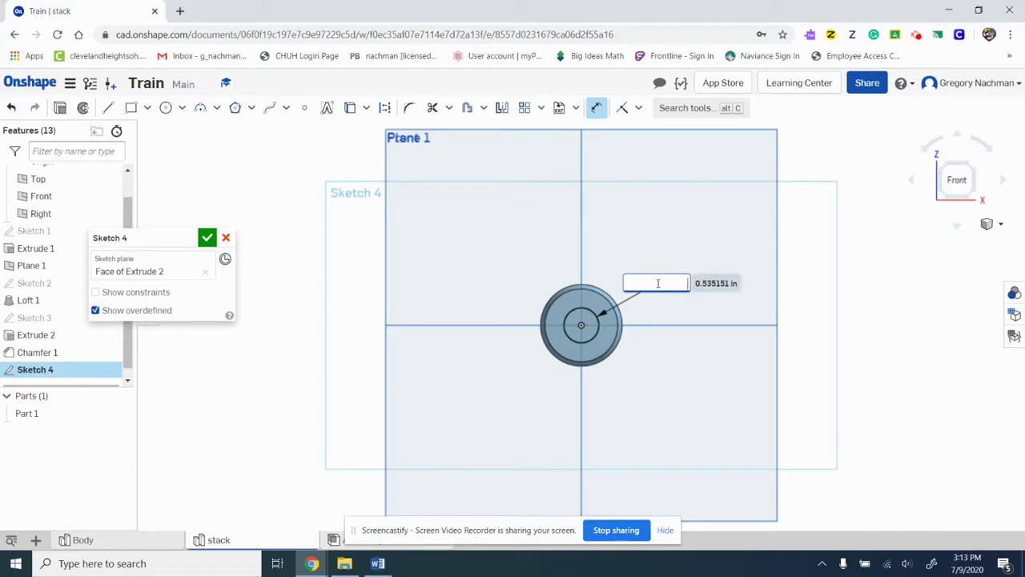
pyautogui.press('Return')
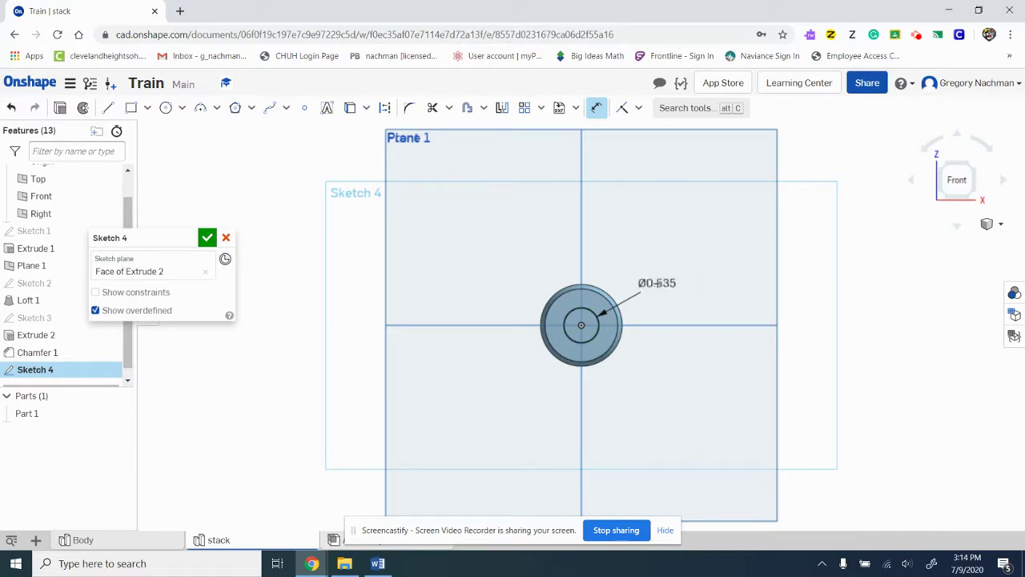
pyautogui.click(207, 237)
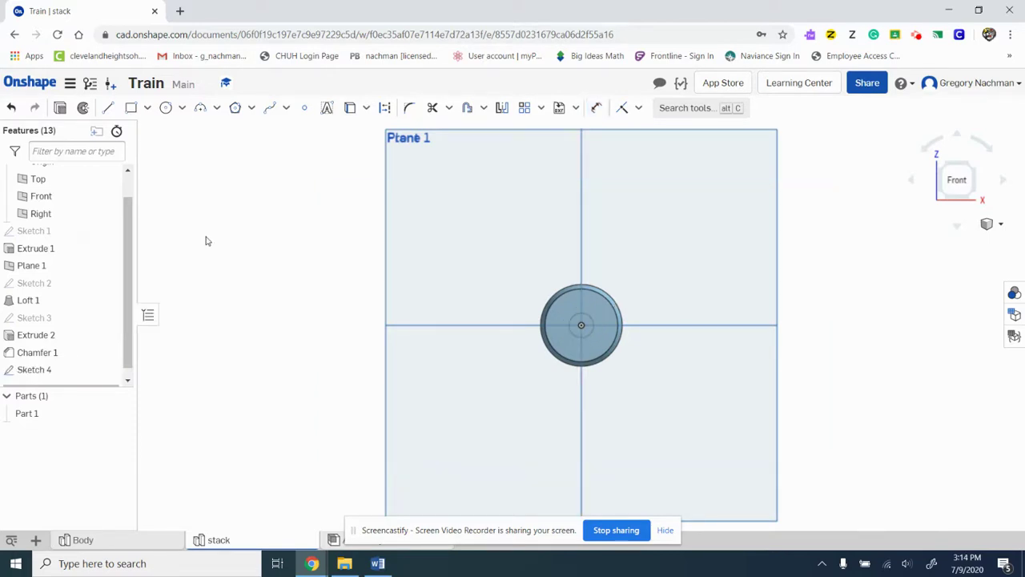
# - Extrude the small Sketch 4 circle as a Remove cut, 1 in deep, forming the hole
pyautogui.click(119, 108)
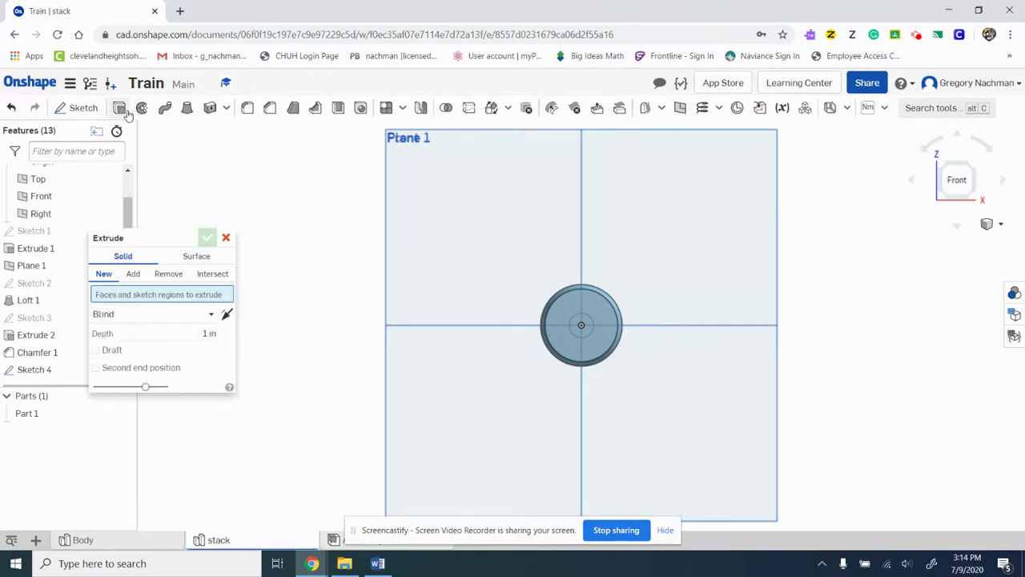
pyautogui.click(582, 325)
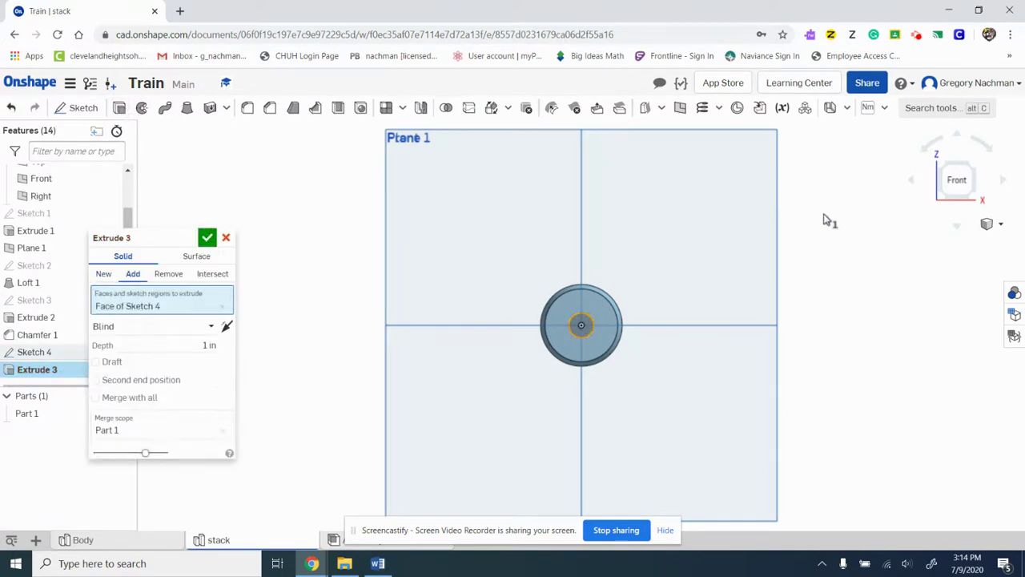
pyautogui.click(941, 166)
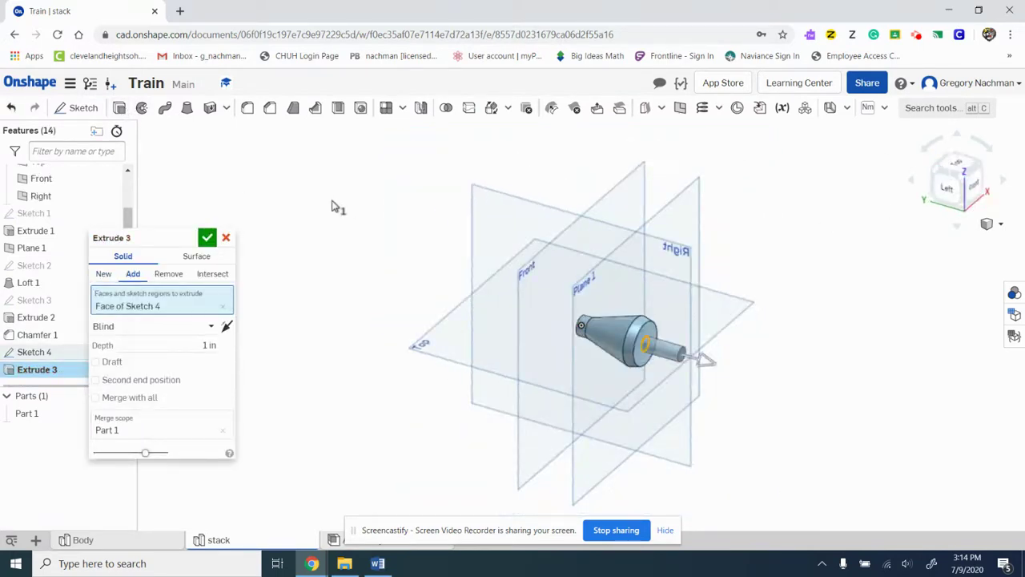
pyautogui.click(168, 274)
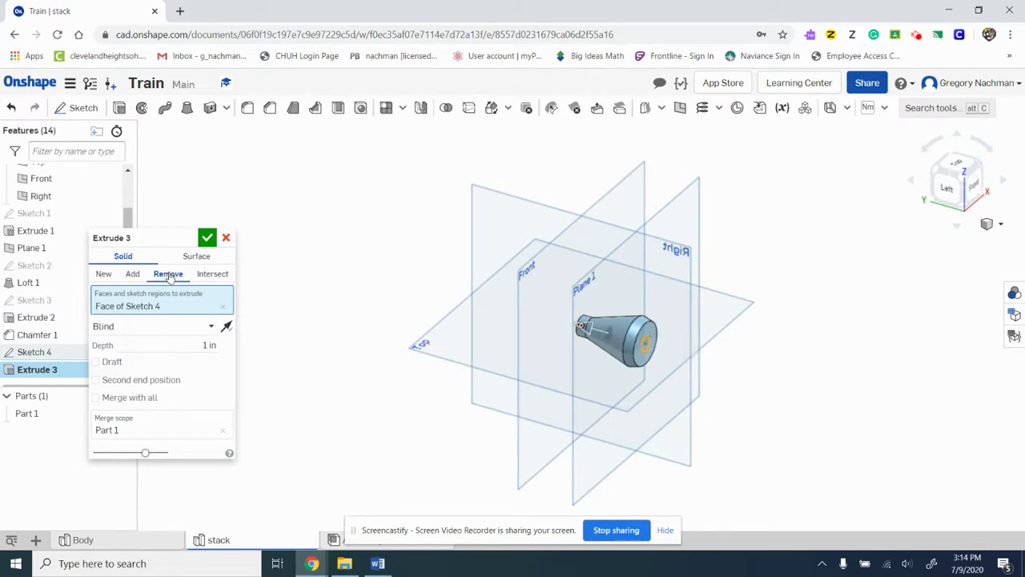
pyautogui.click(378, 563)
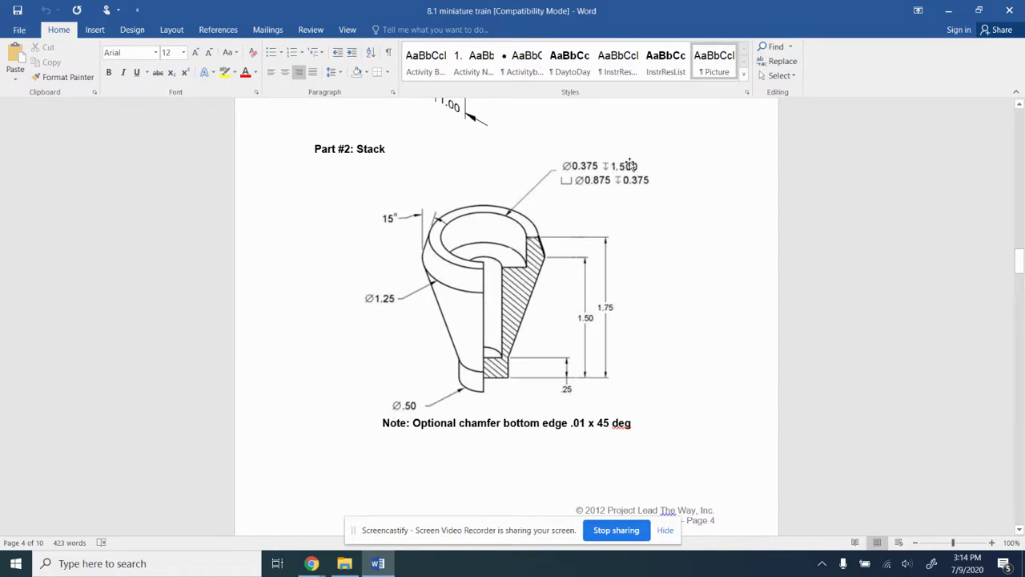
pyautogui.click(311, 565)
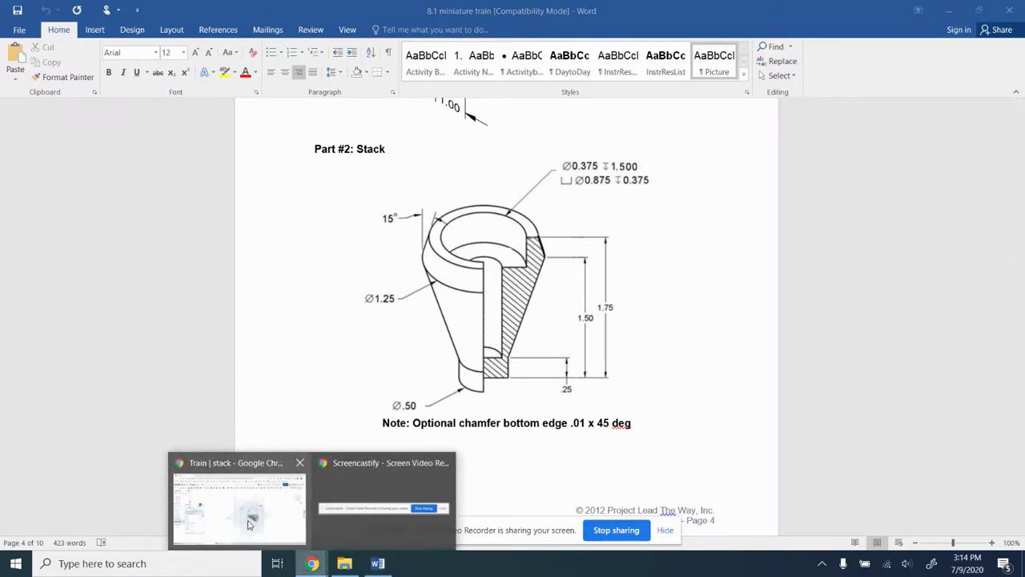
pyautogui.click(248, 519)
pyautogui.click(202, 345)
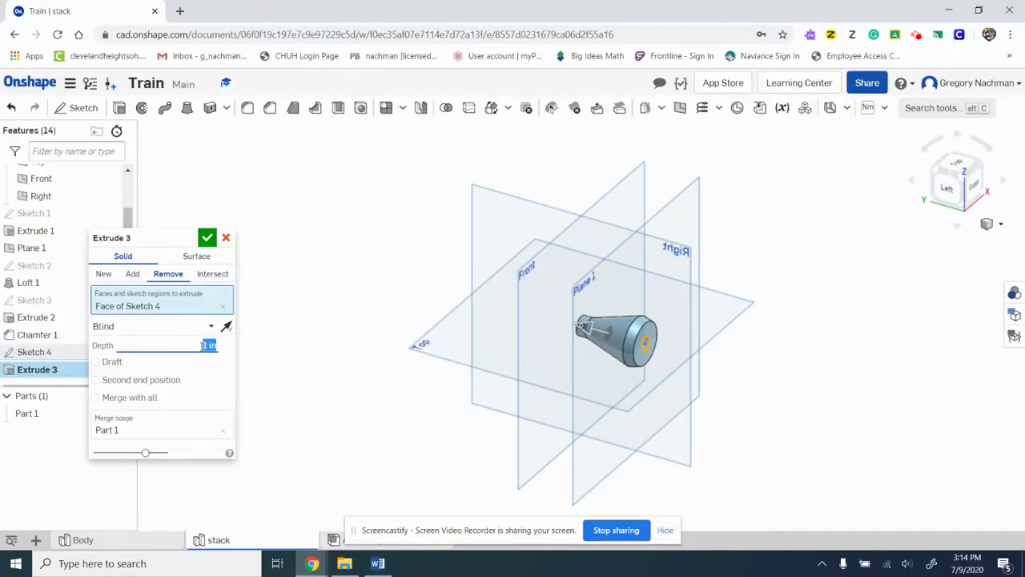
pyautogui.write('1.5')
pyautogui.click(206, 238)
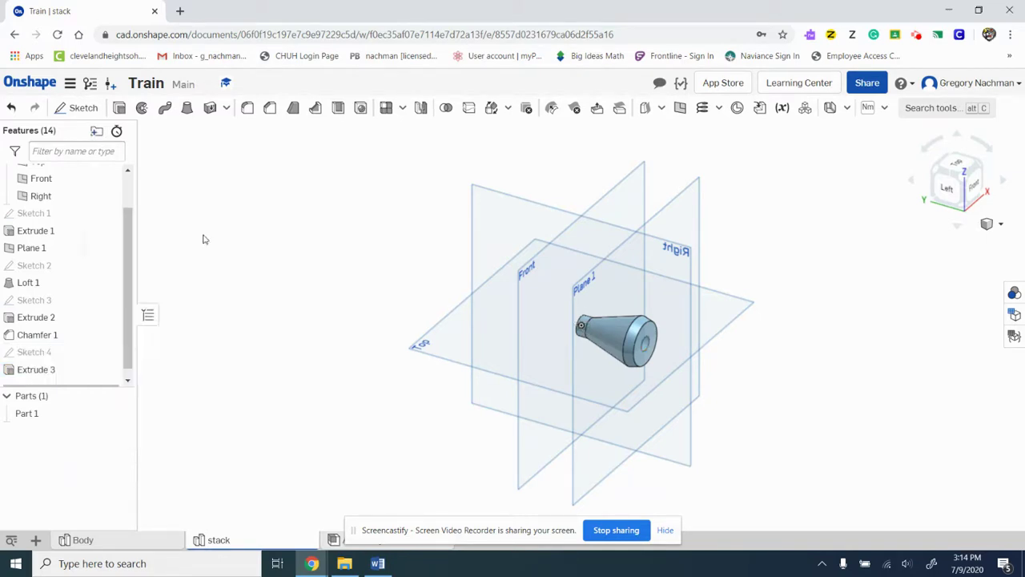
# - Start Sketch 5 on the part's wide end face and draw a circle centred on the part
pyautogui.click(79, 107)
pyautogui.click(650, 334)
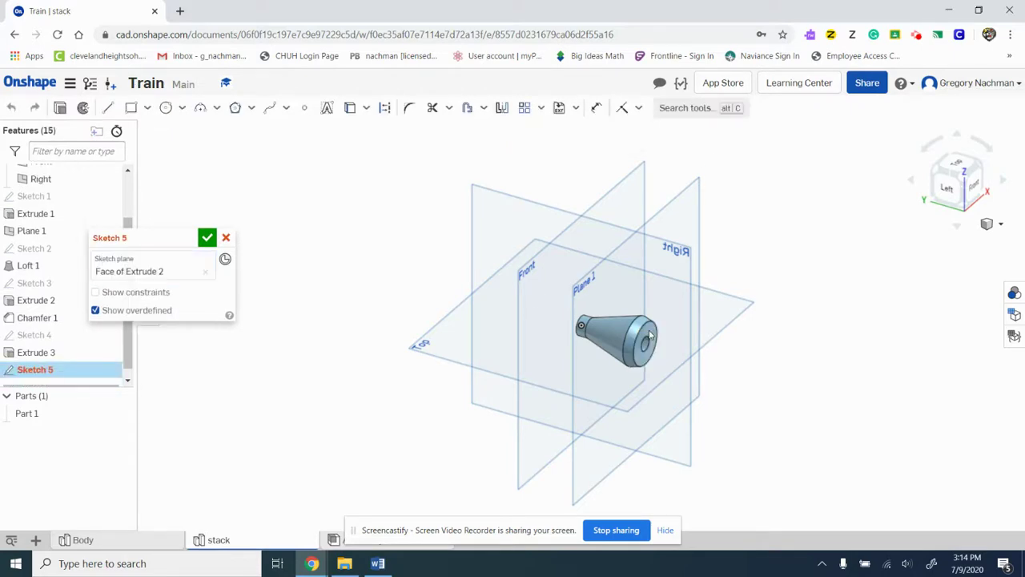
pyautogui.click(166, 107)
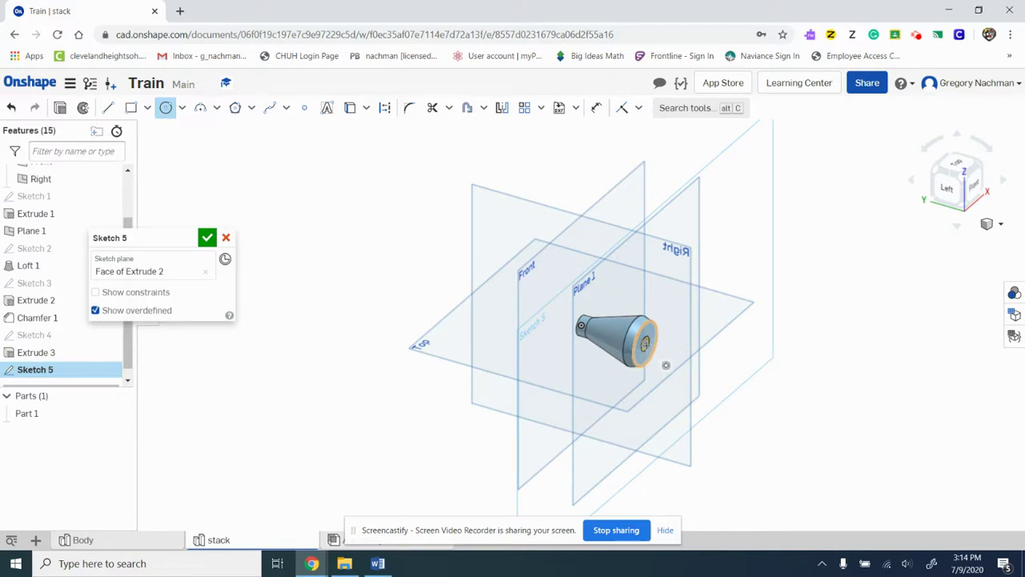
pyautogui.press('n')
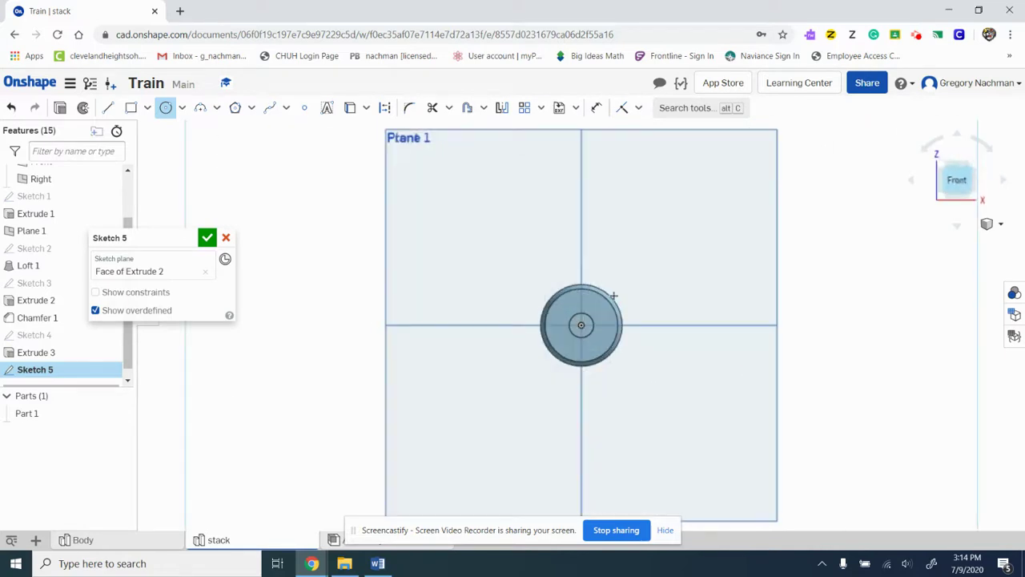
pyautogui.click(581, 325)
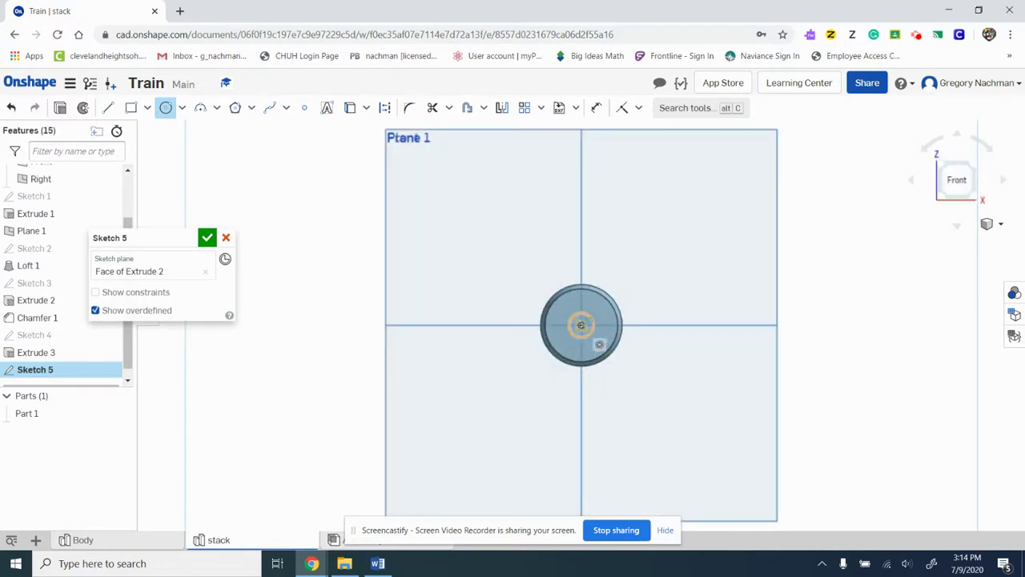
pyautogui.click(552, 317)
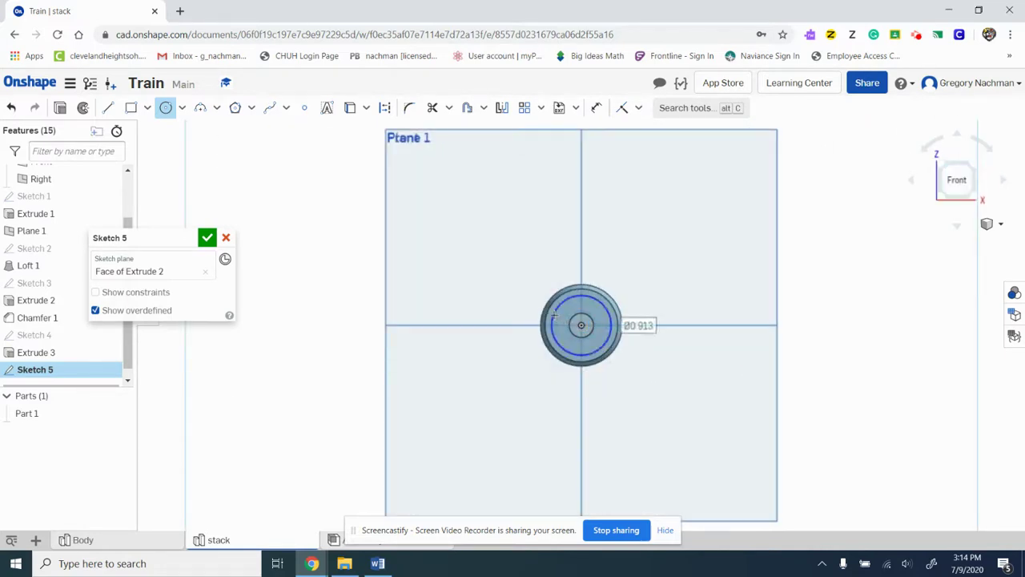
# - Dimension the circle's diameter to 0.875, checking the Word drawing for the value
pyautogui.click(596, 107)
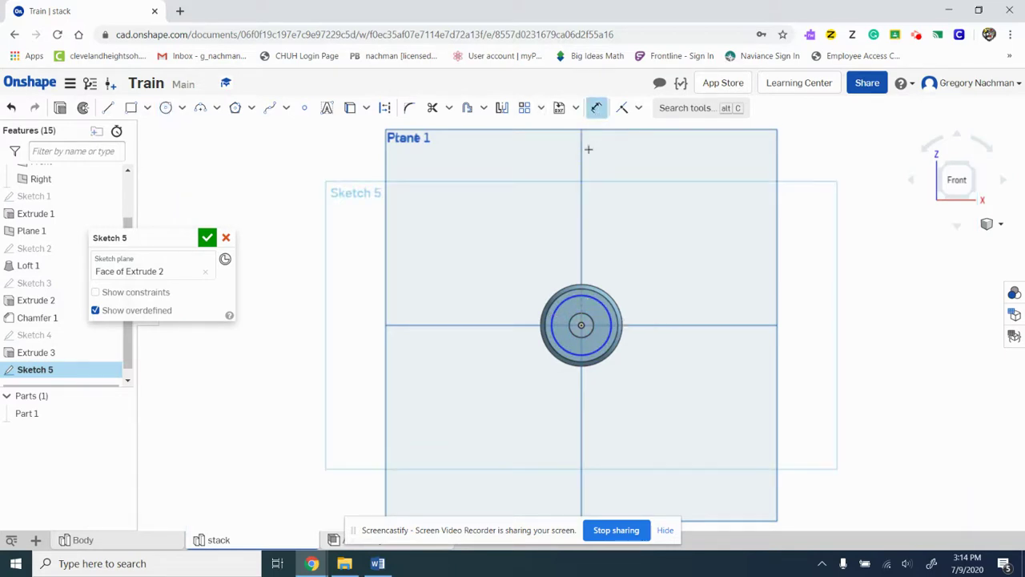
pyautogui.click(599, 303)
pyautogui.doubleClick(637, 258)
pyautogui.click(376, 563)
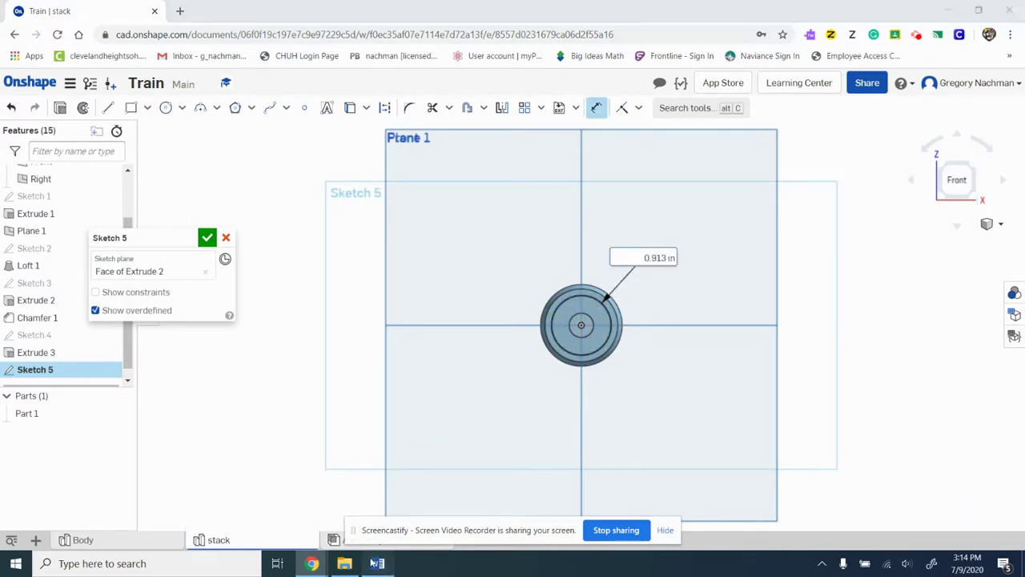
pyautogui.click(376, 563)
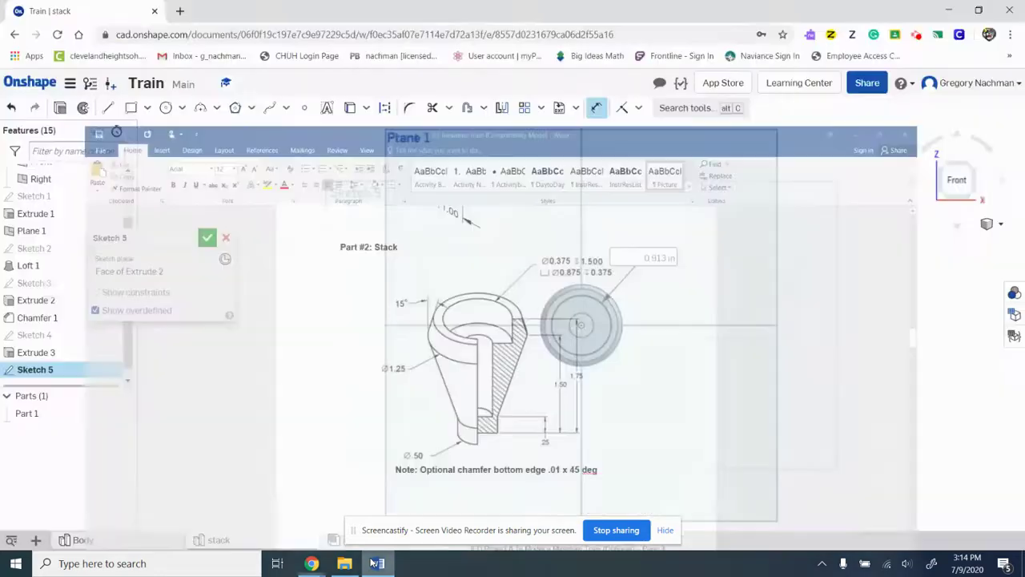
pyautogui.press('BackSpace')
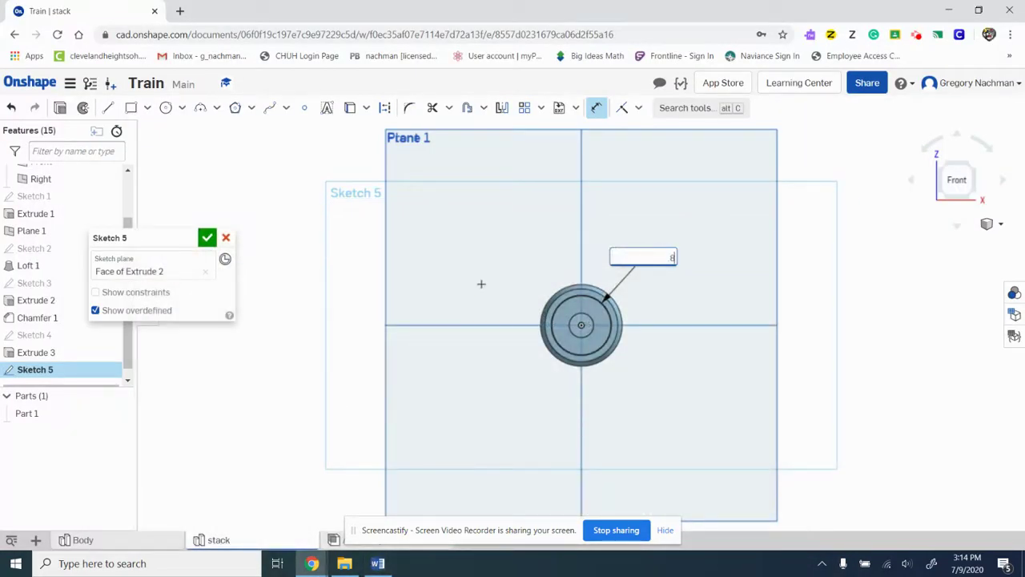
pyautogui.press('Return')
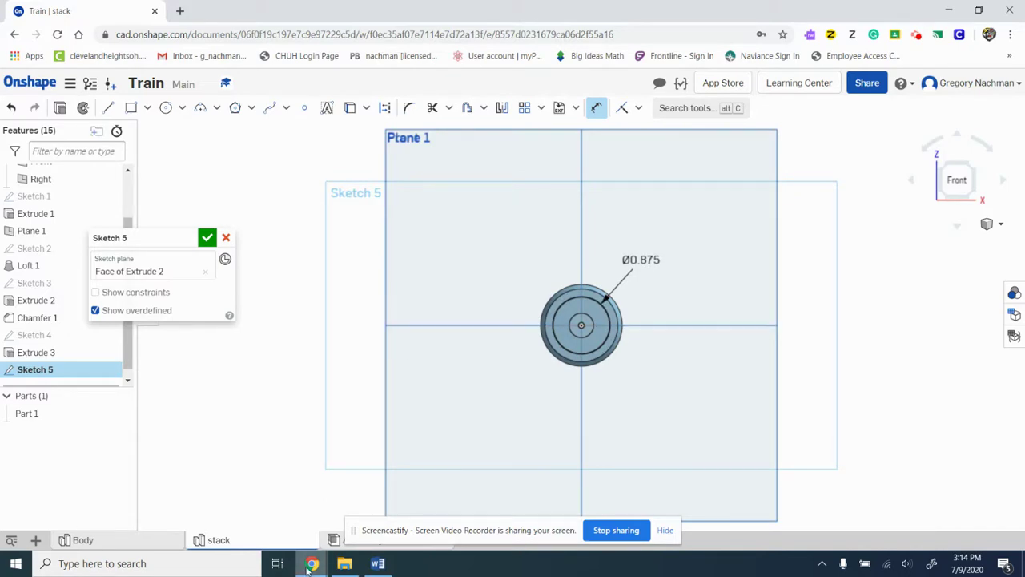
# - Review the Stack drawing in Word again and return to the Onshape part studio
pyautogui.click(380, 564)
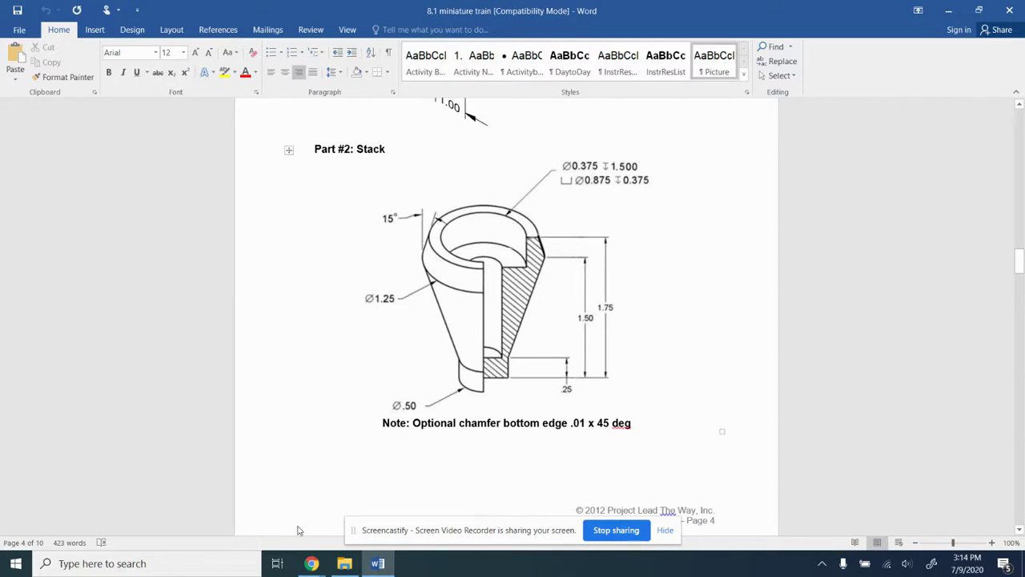
pyautogui.click(305, 565)
pyautogui.click(250, 517)
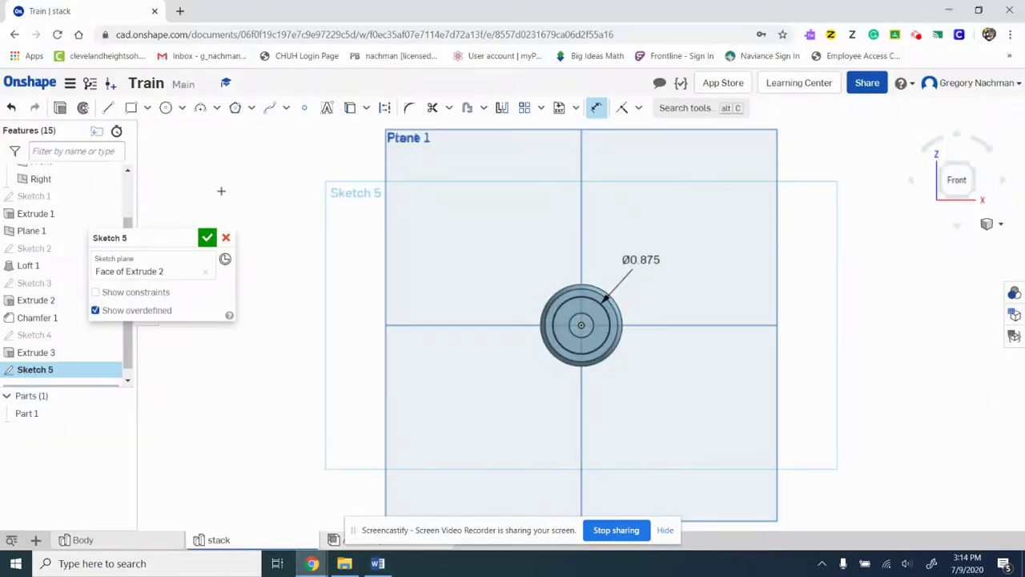
# - Finish Sketch 5 and cut its circle 0.375 in deep with a Remove extrude
pyautogui.click(207, 237)
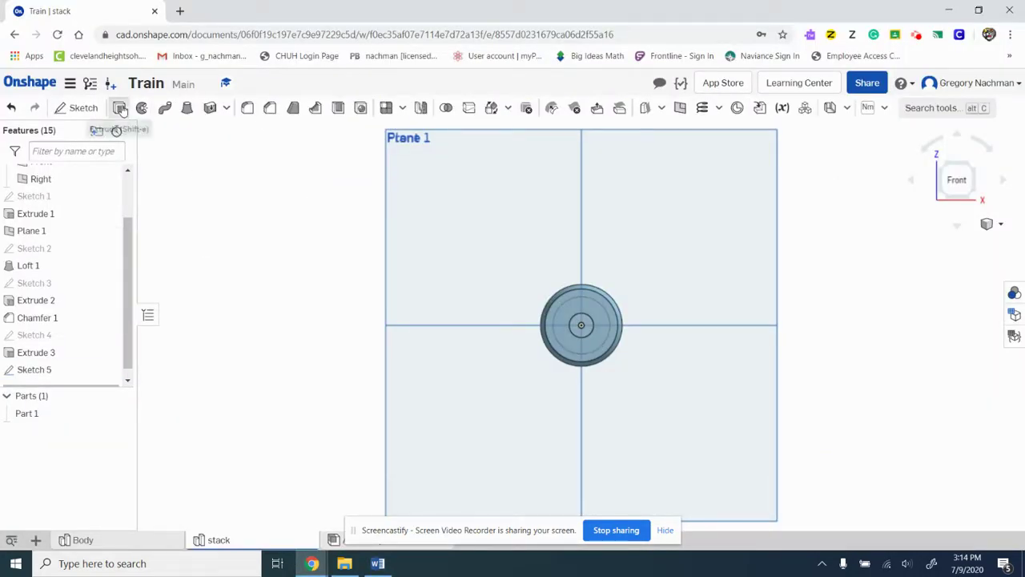
pyautogui.click(119, 107)
pyautogui.click(585, 309)
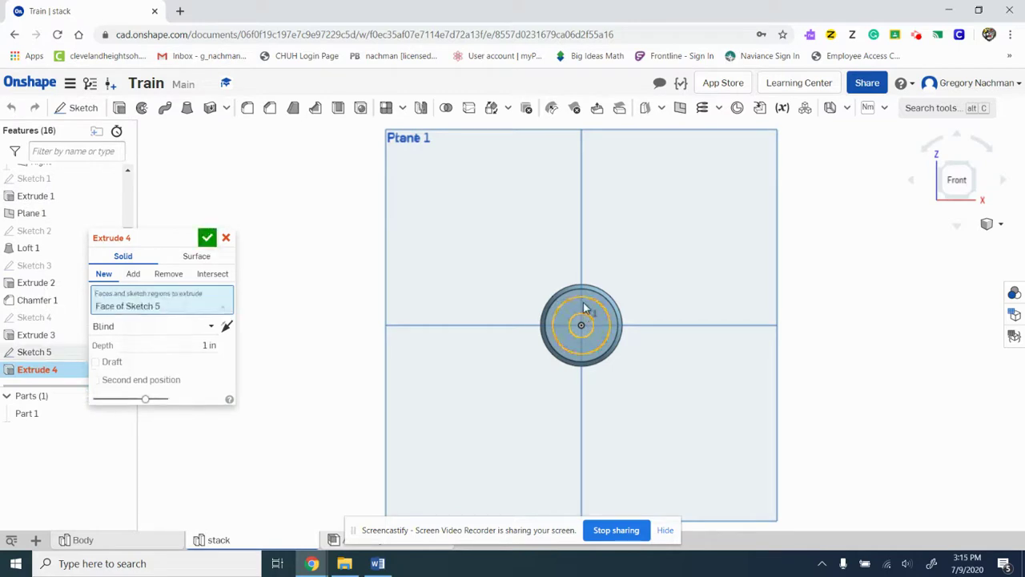
pyautogui.click(938, 162)
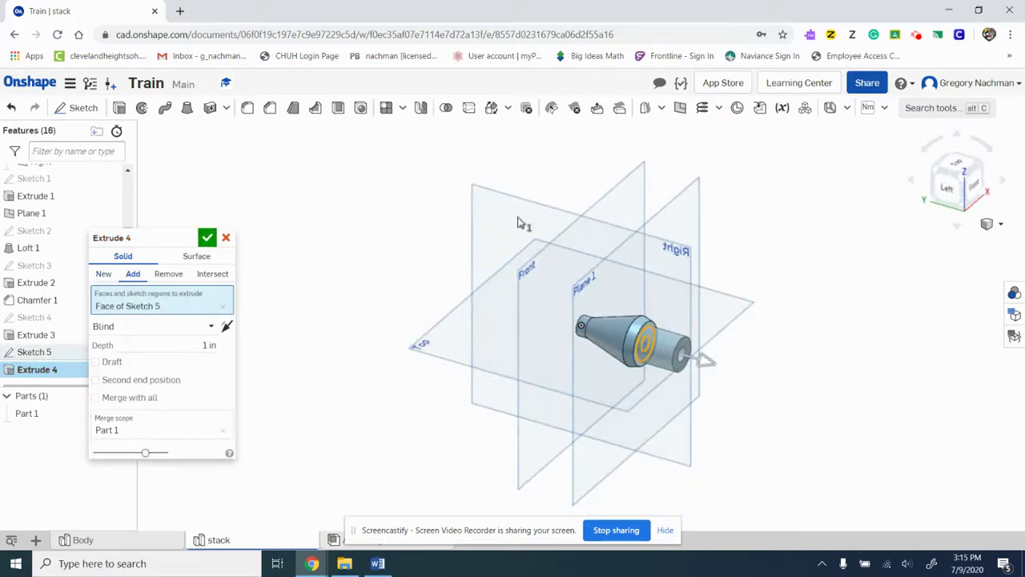
pyautogui.click(168, 273)
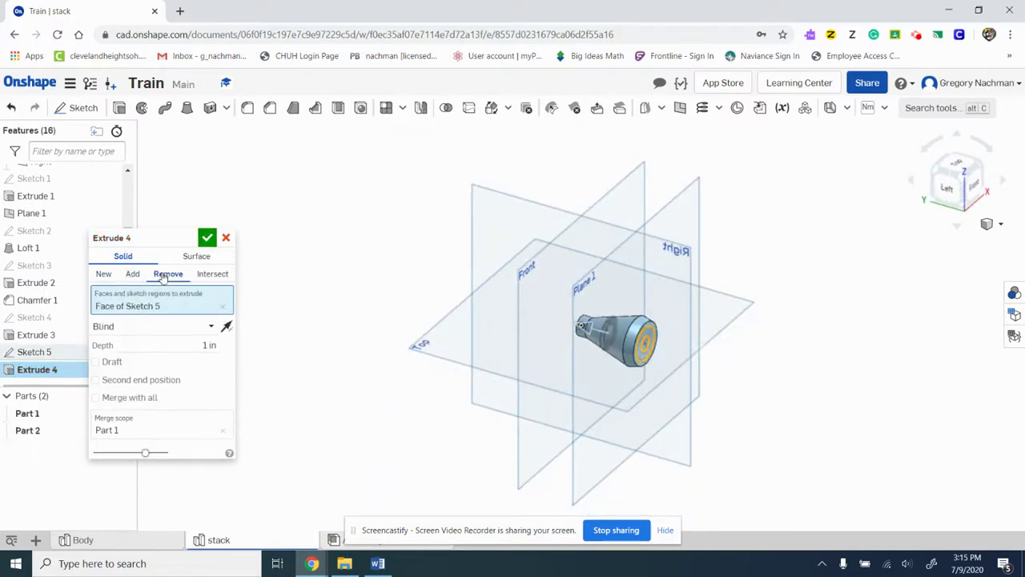
pyautogui.click(172, 342)
pyautogui.press('BackSpace')
pyautogui.write('.375')
pyautogui.press('Tab')
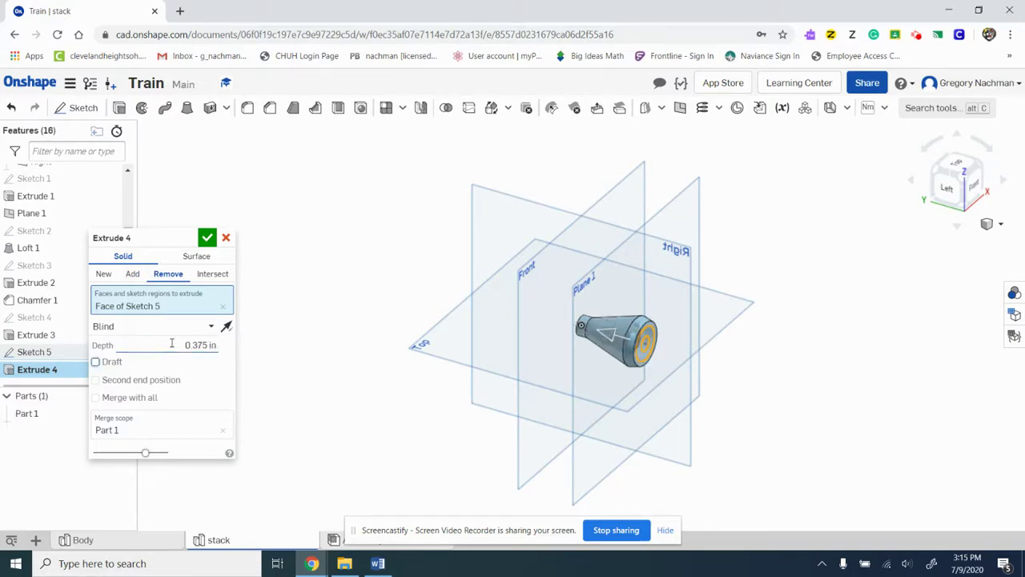
pyautogui.click(206, 239)
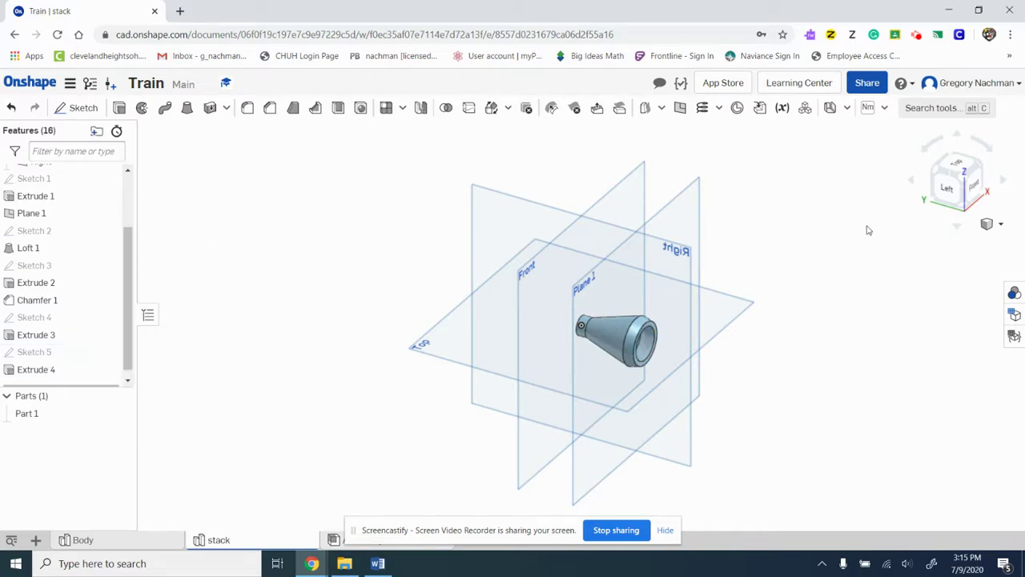
pyautogui.moveTo(938, 174); pyautogui.dragTo(930, 201)
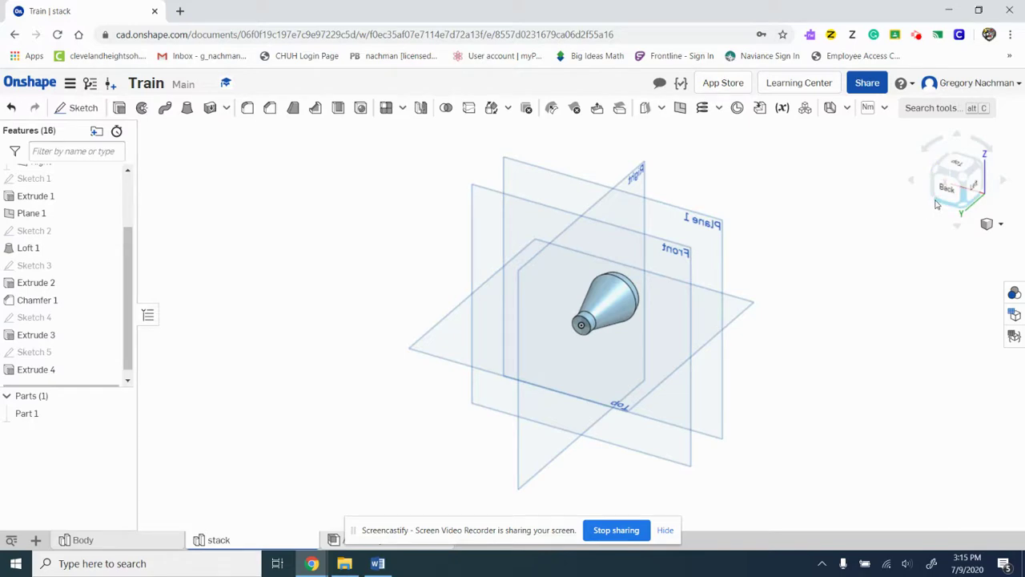
pyautogui.click(931, 204)
pyautogui.click(938, 201)
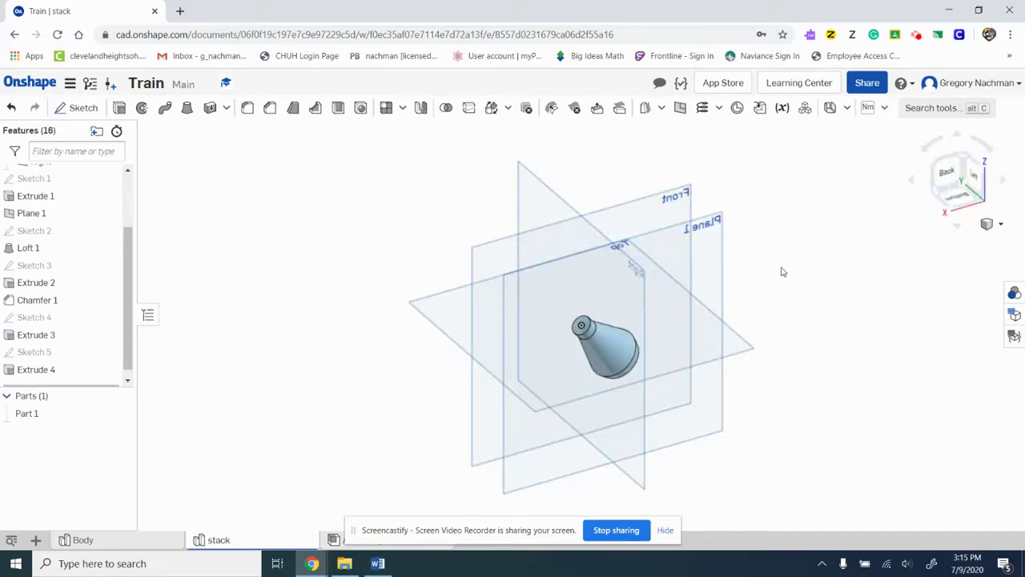
pyautogui.moveTo(783, 272); pyautogui.dragTo(655, 206, button='right')
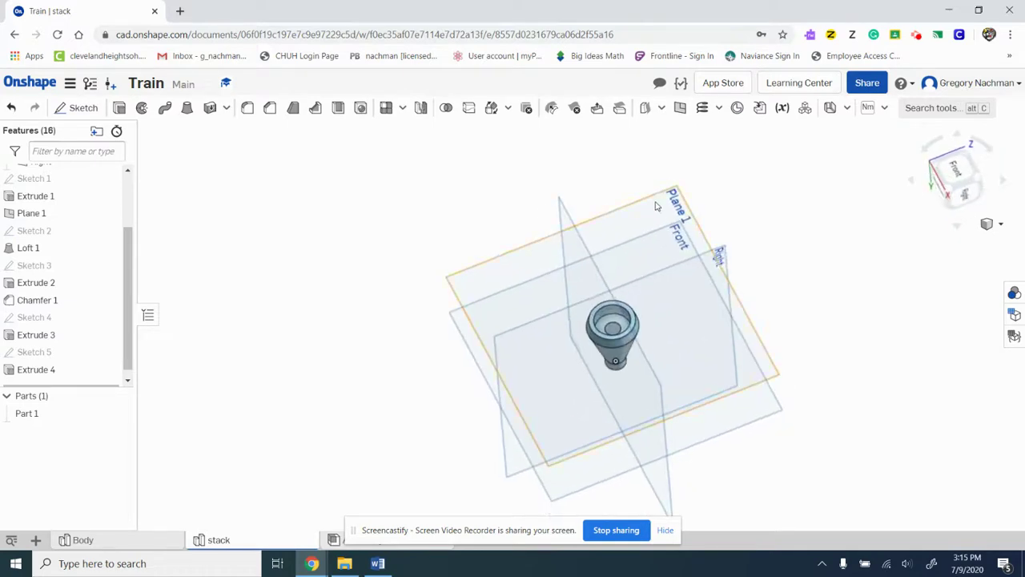